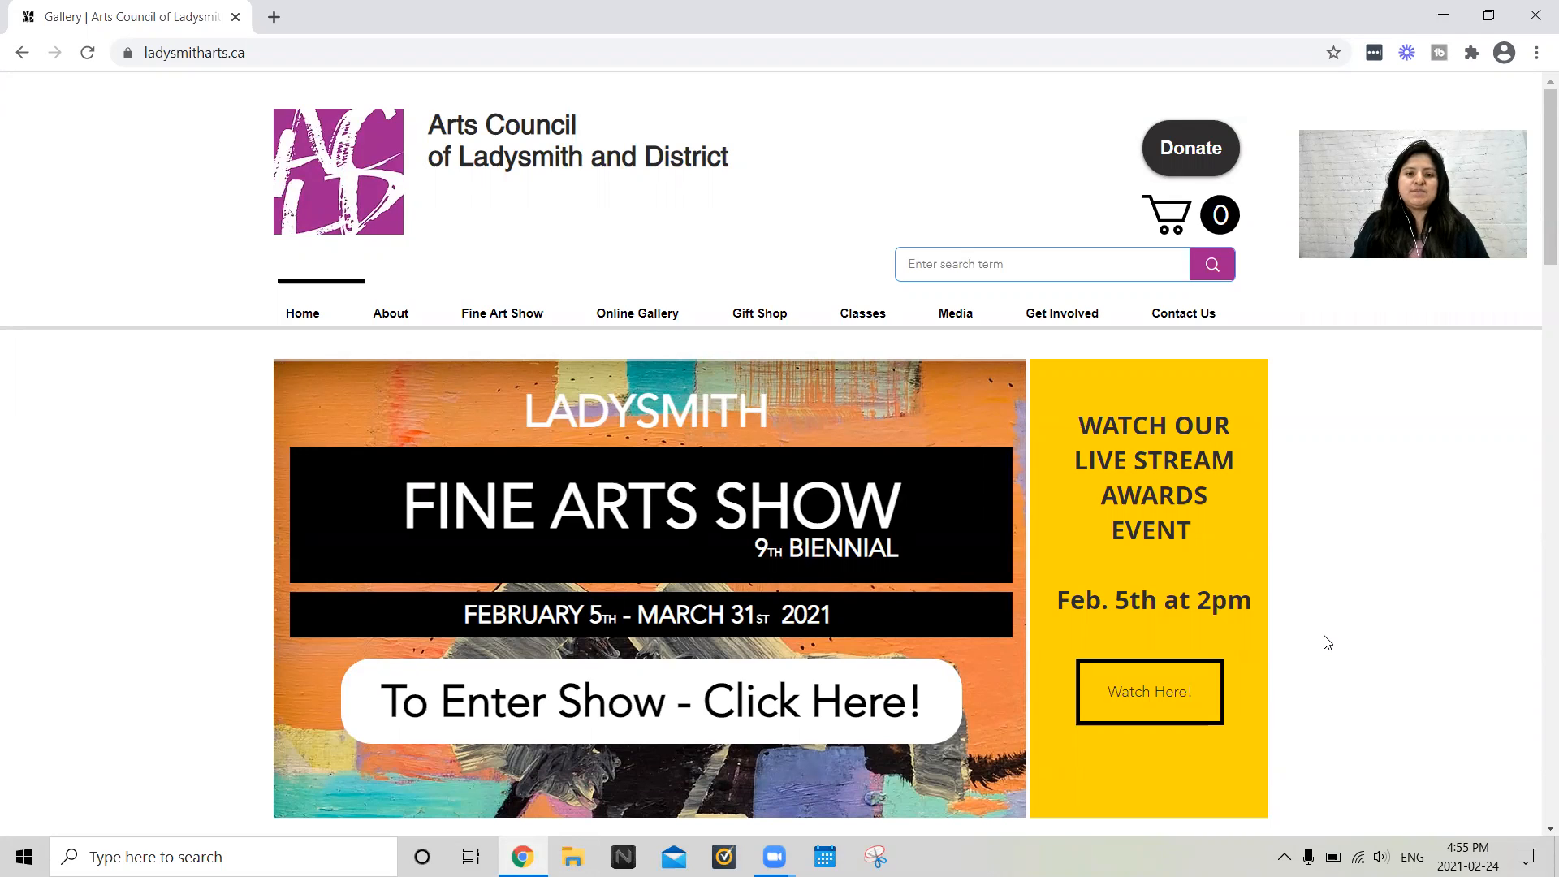
Open the Online Gallery page of the Arts Council of Ladysmith and District website
scroll(751, 564, "down", 1)
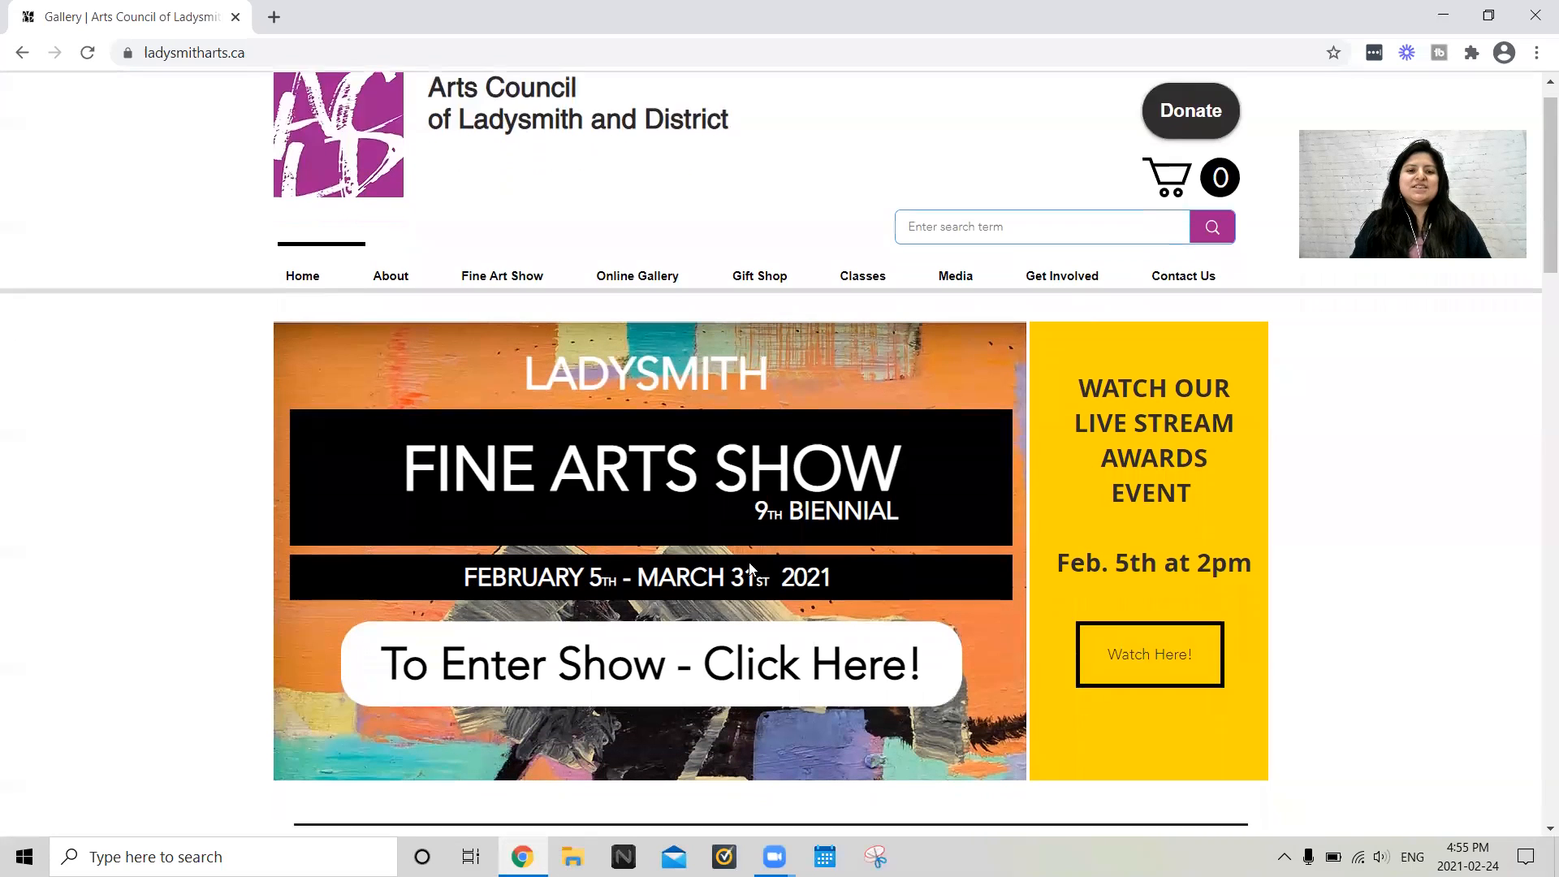
scroll(748, 567, "down", 1)
scroll(935, 506, "up", 2)
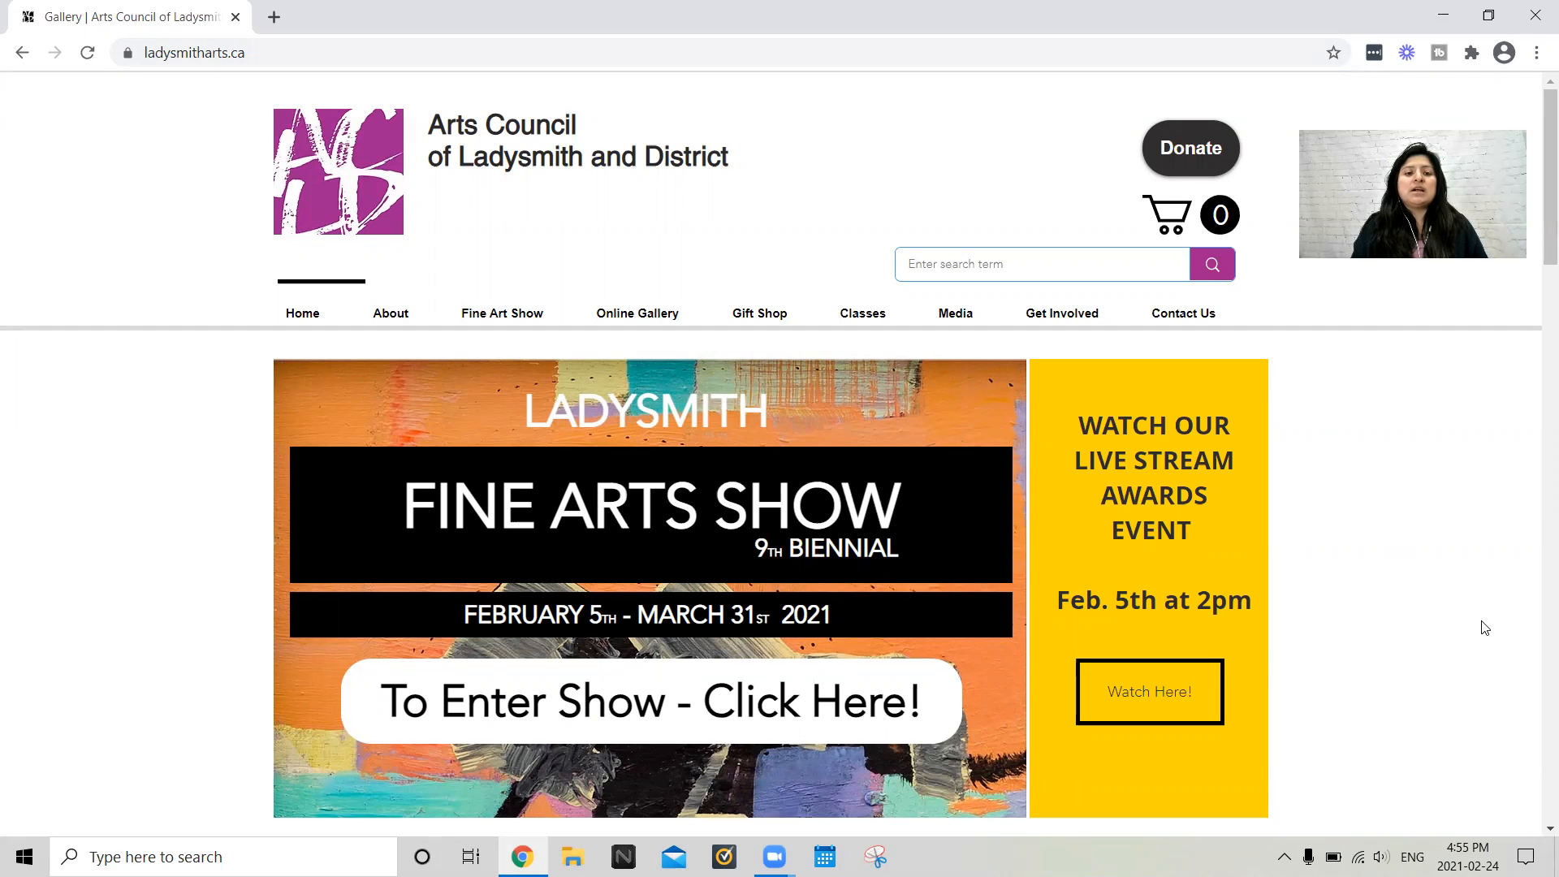
scroll(1472, 619, "down", 1)
scroll(1476, 619, "down", 3)
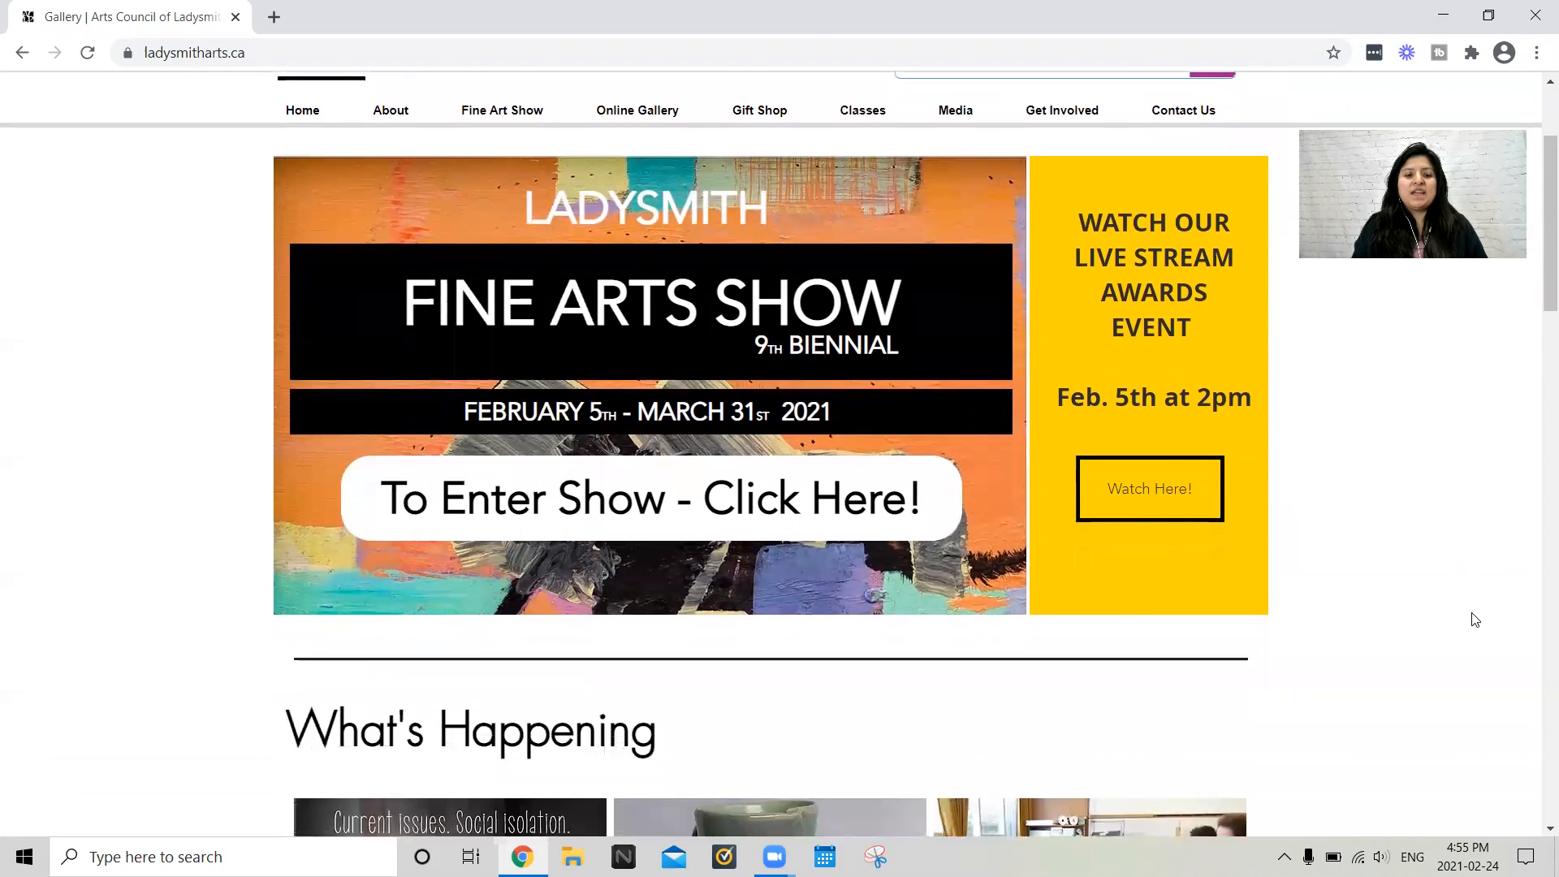
scroll(1476, 620, "up", 5)
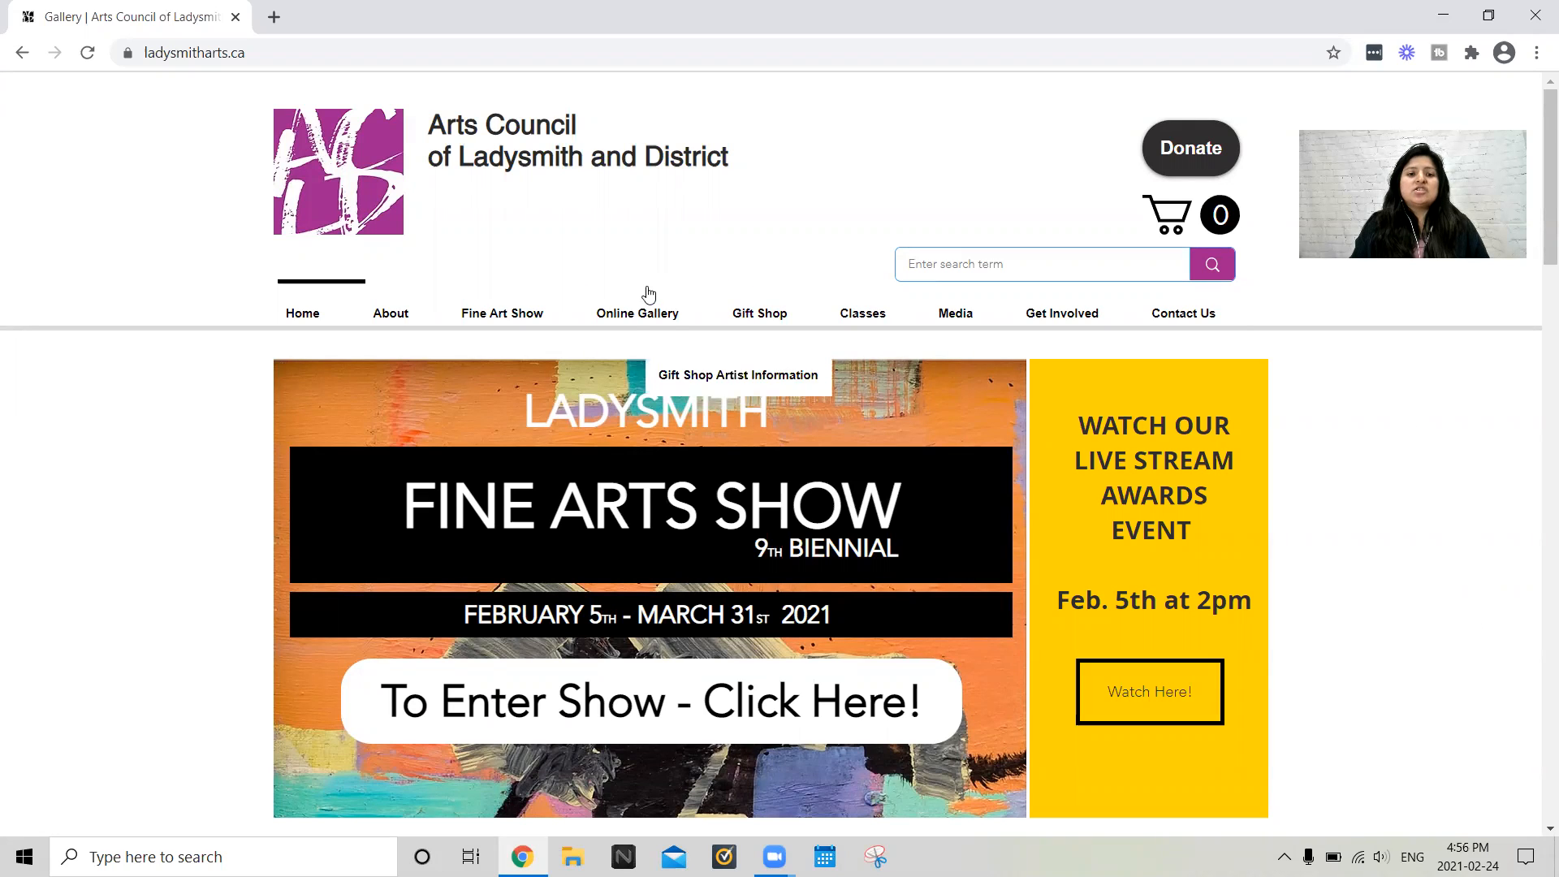
mouse_move(638, 317)
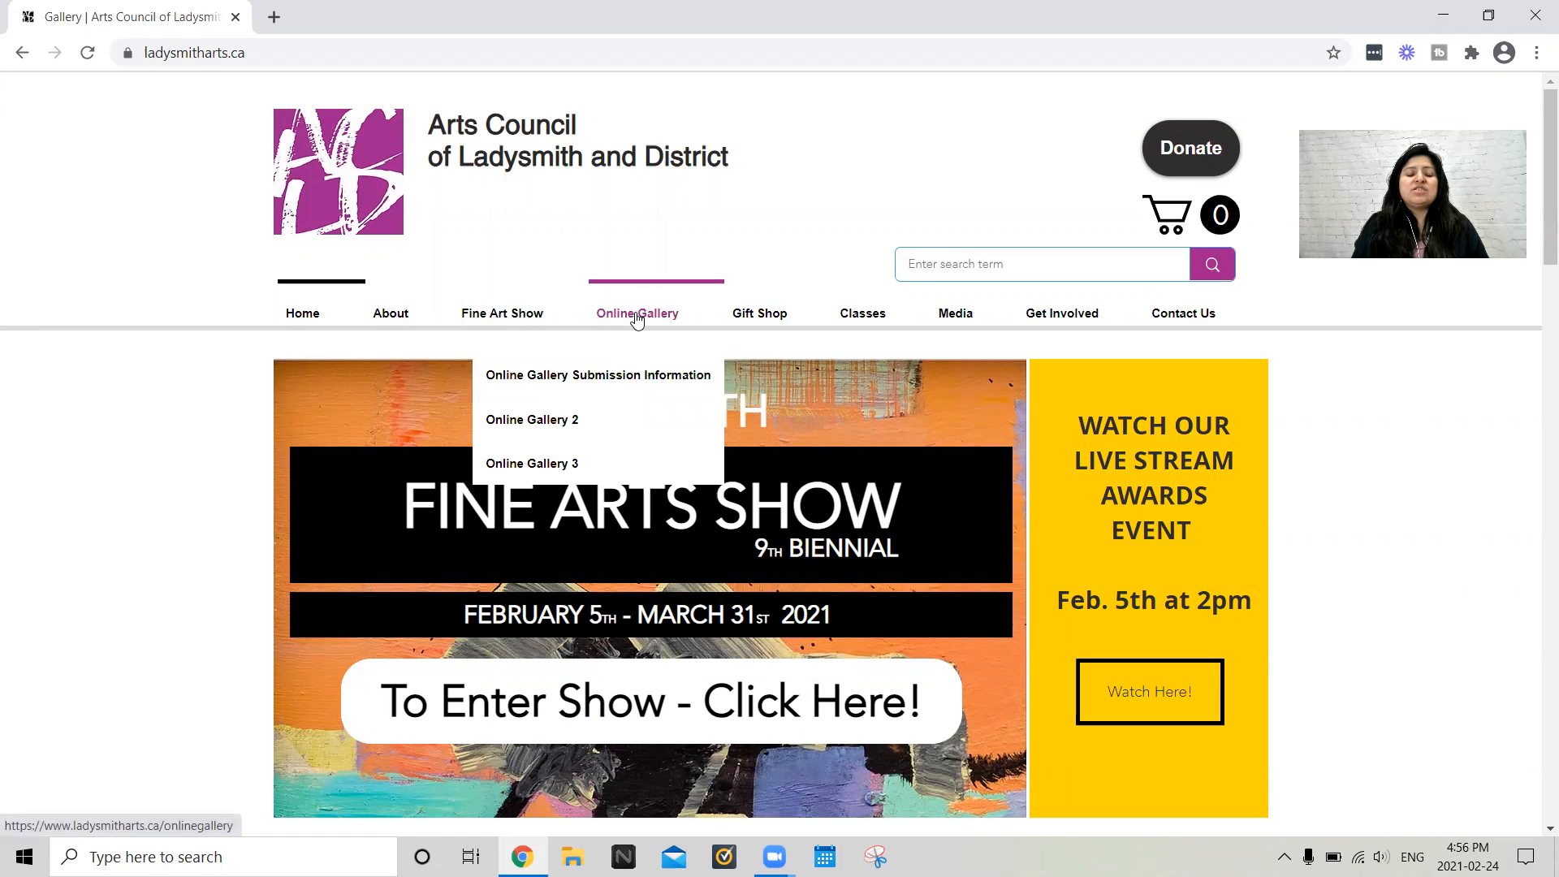
left_click(639, 318)
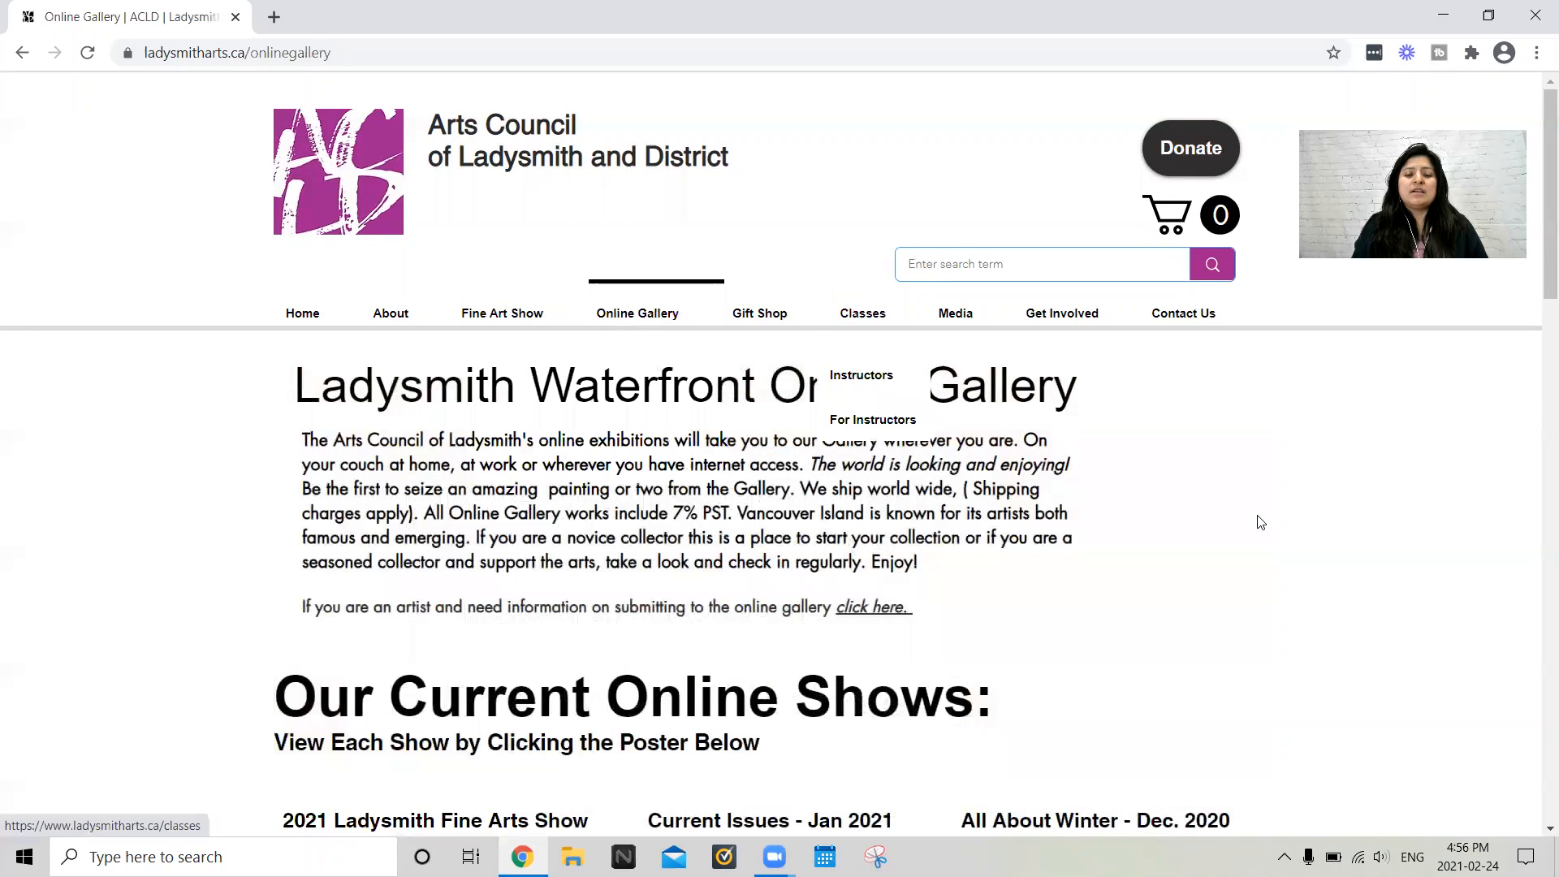
Look over the Online Gallery page's introduction, current online show posters and upcoming show themes
scroll(1216, 471, "down", 1)
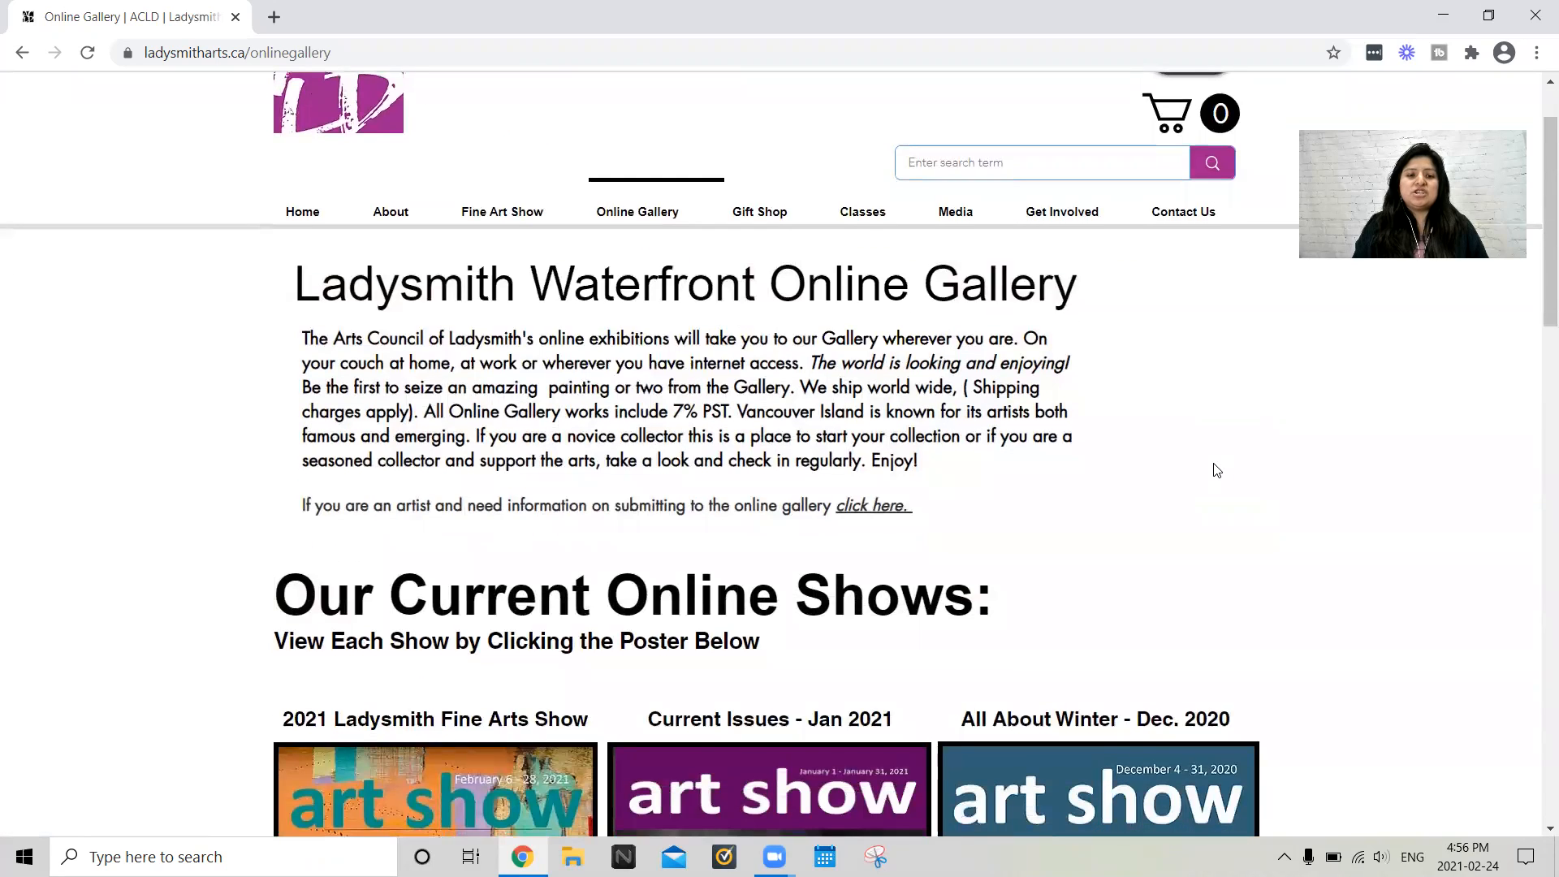
scroll(1216, 470, "down", 1)
scroll(1216, 470, "down", 1)
scroll(1215, 470, "up", 2)
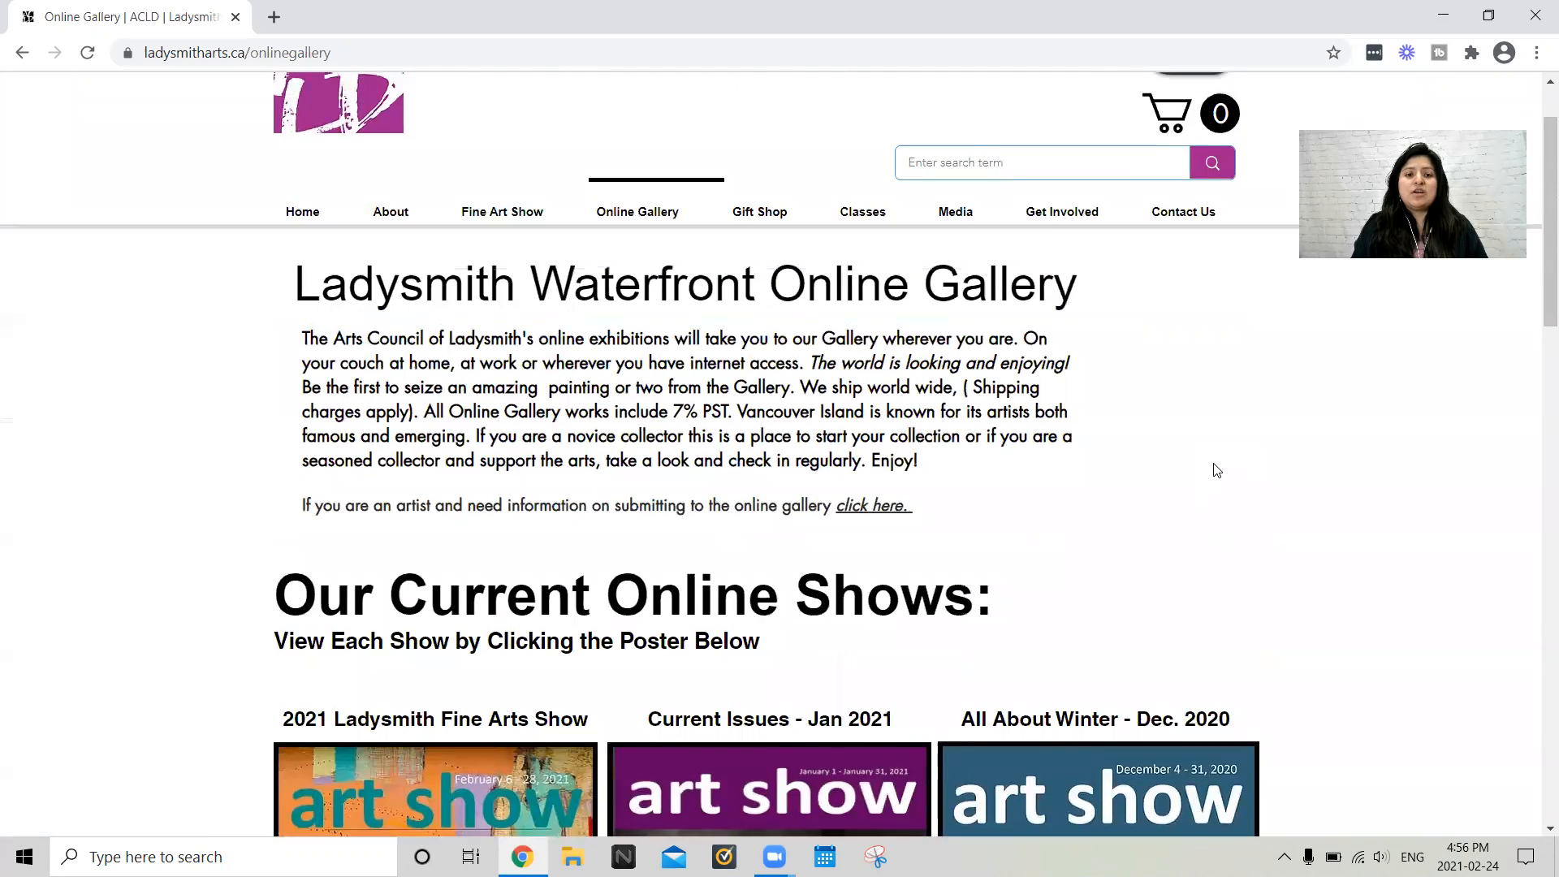
scroll(1216, 471, "down", 3)
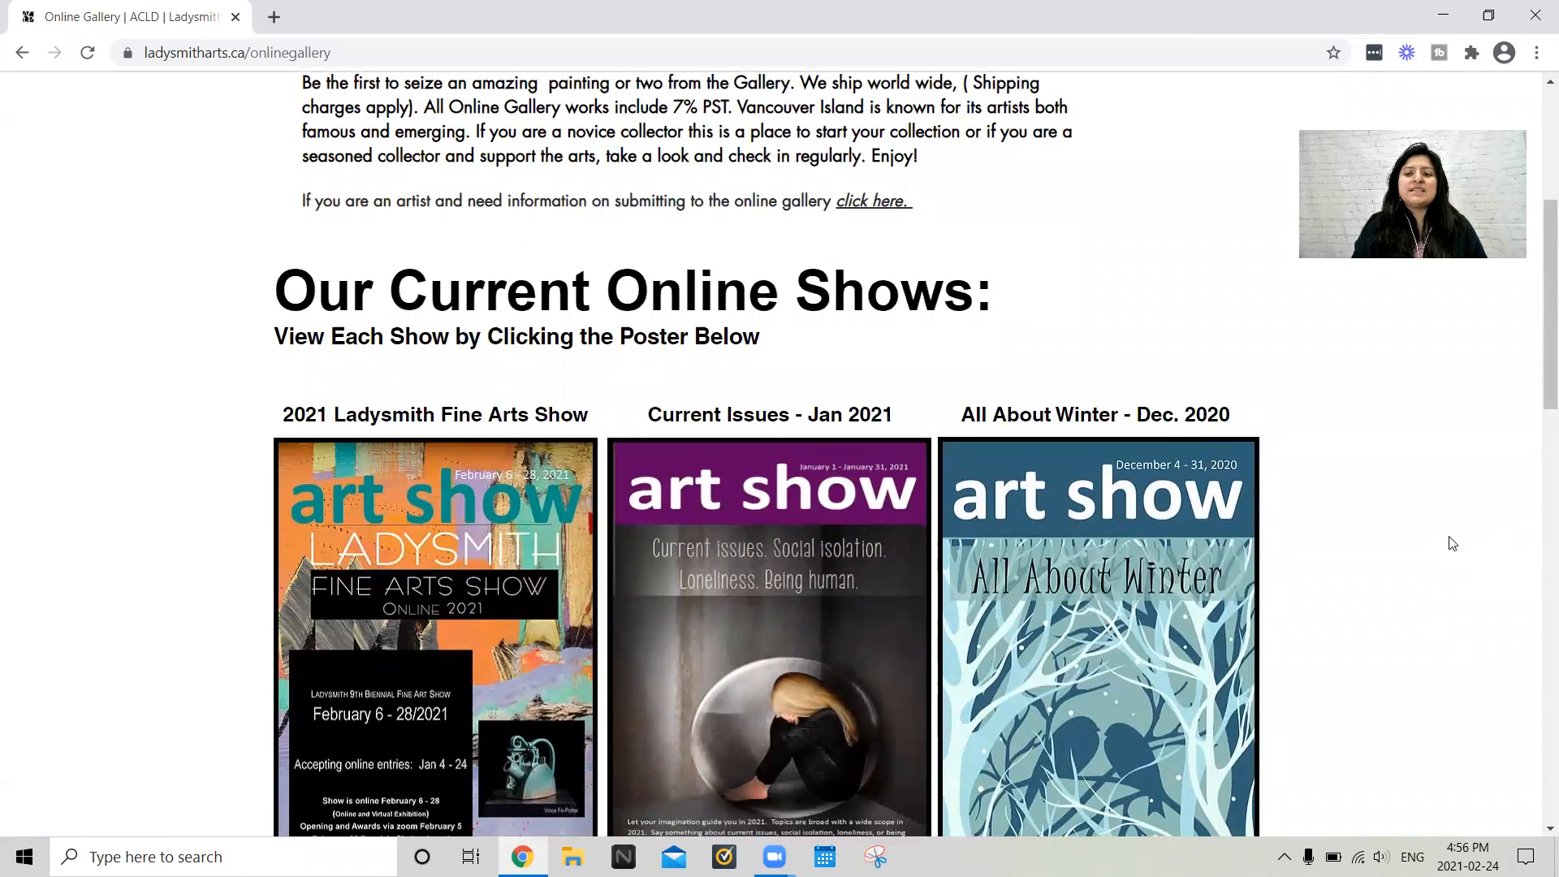
scroll(1427, 460, "down", 2)
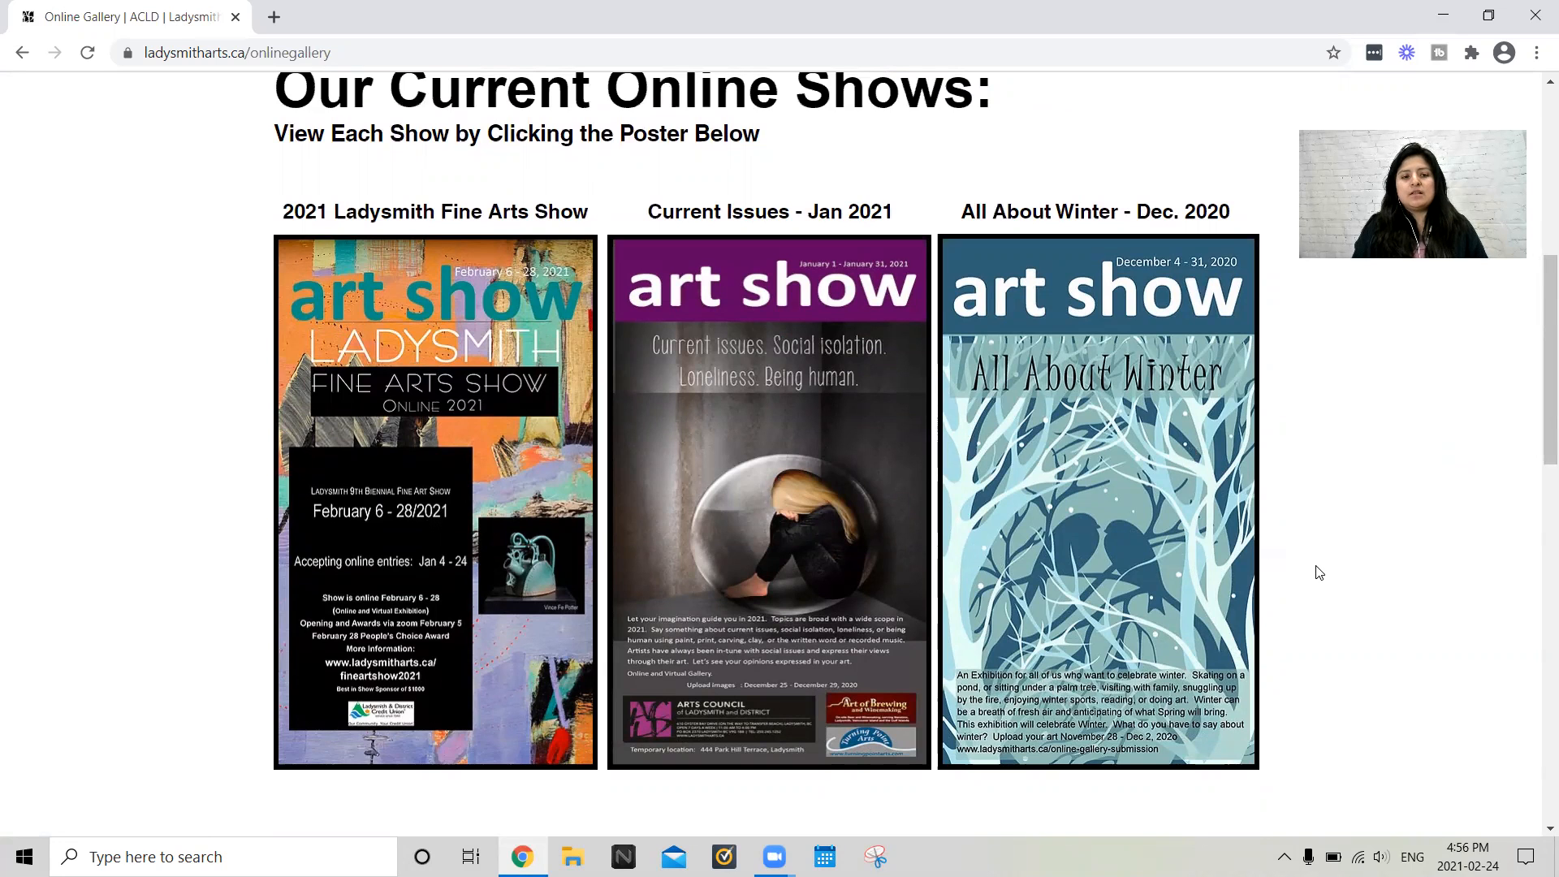
scroll(1315, 570, "down", 8)
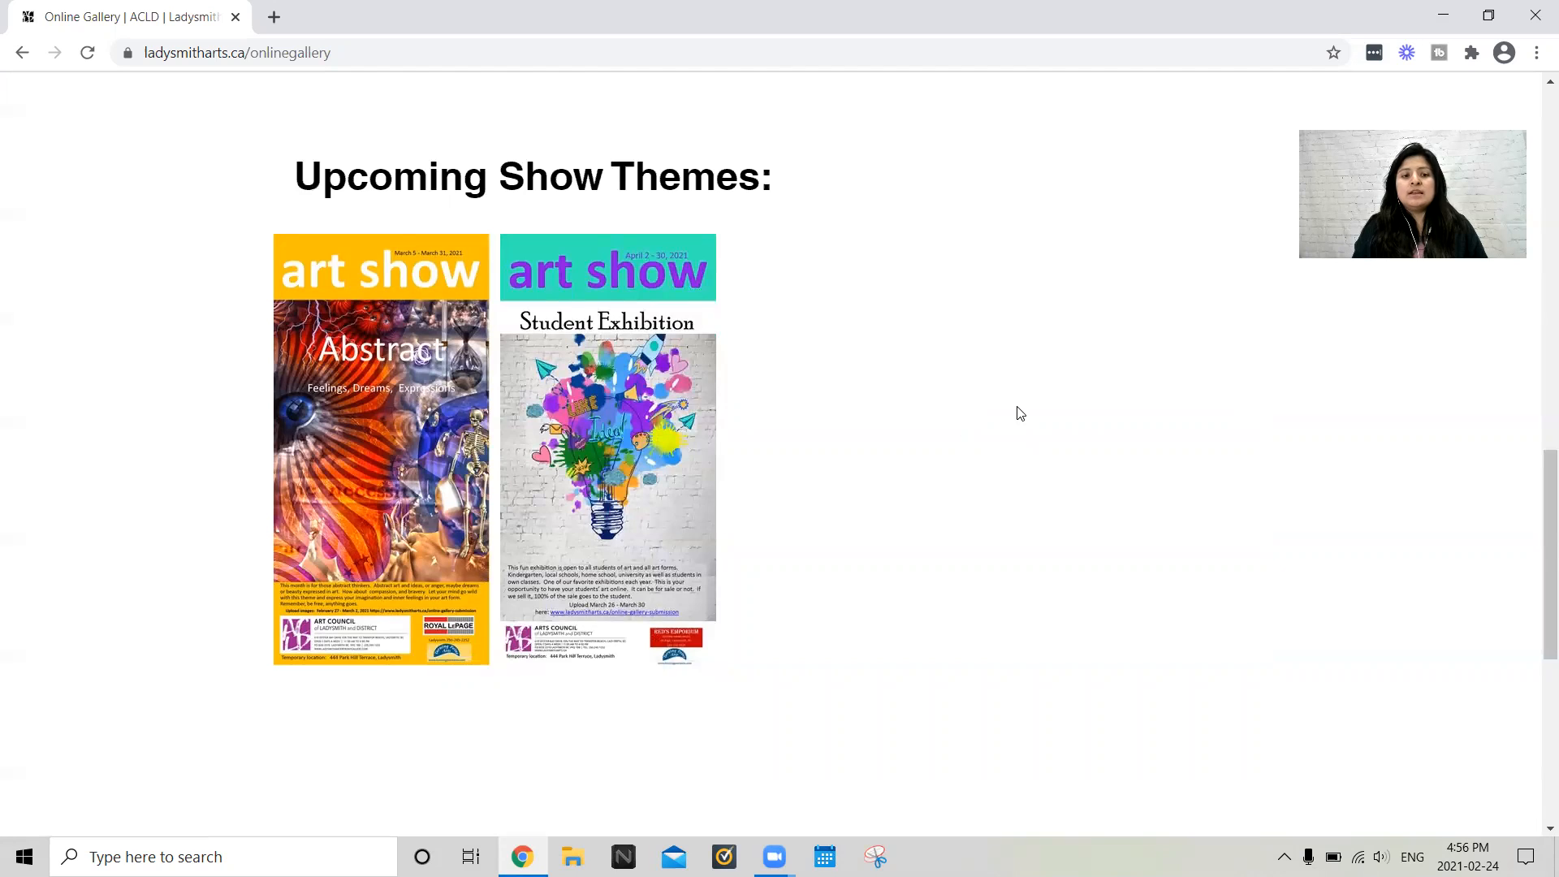
scroll(1019, 412, "up", 1)
scroll(1022, 411, "up", 1)
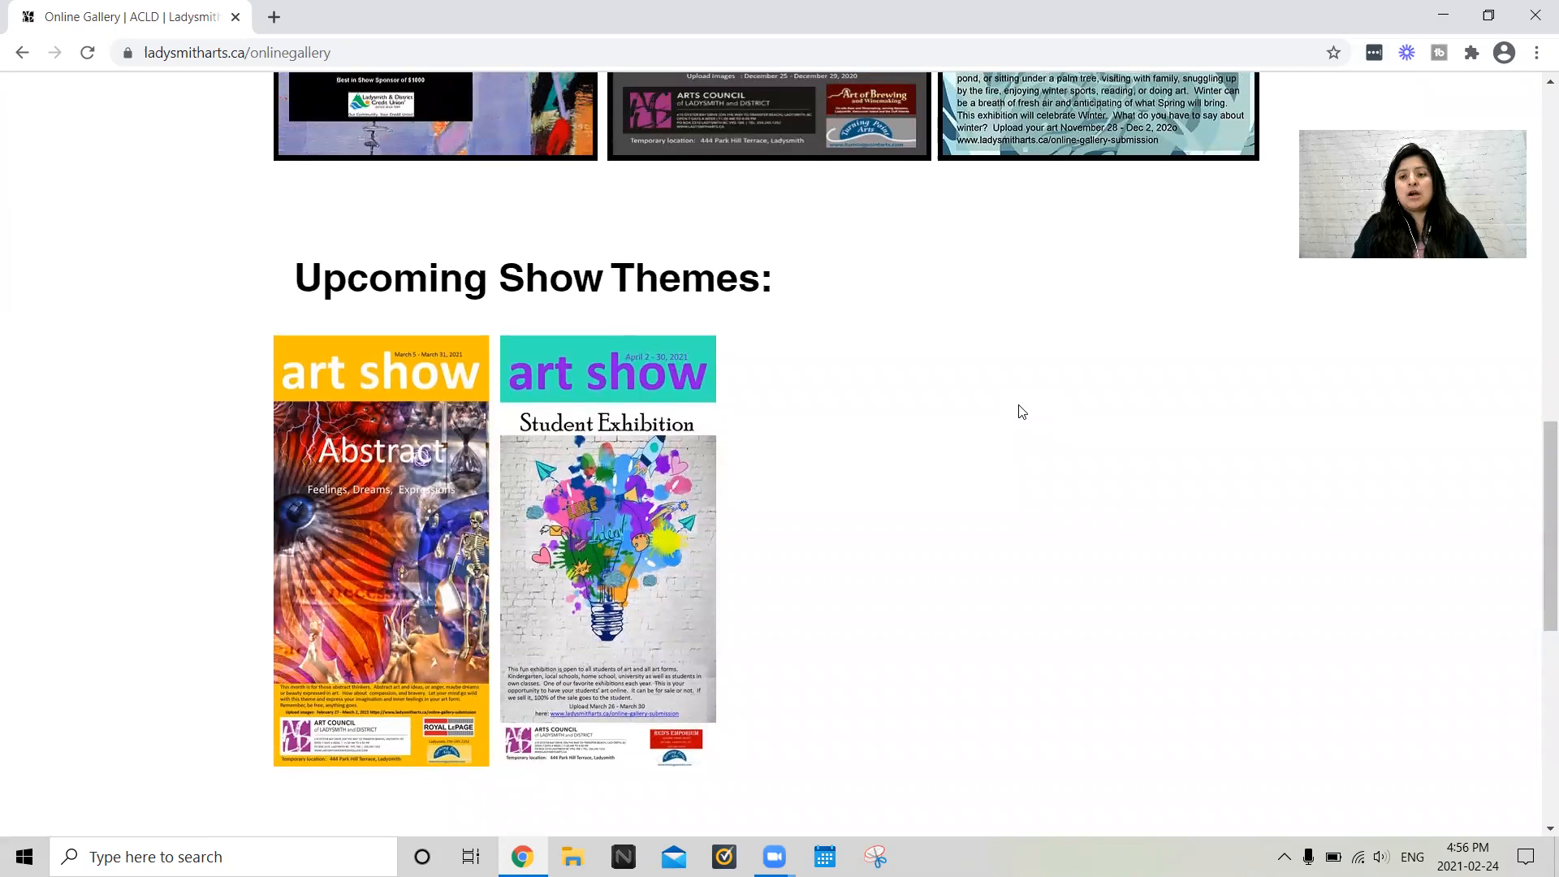
scroll(977, 524, "up", 5)
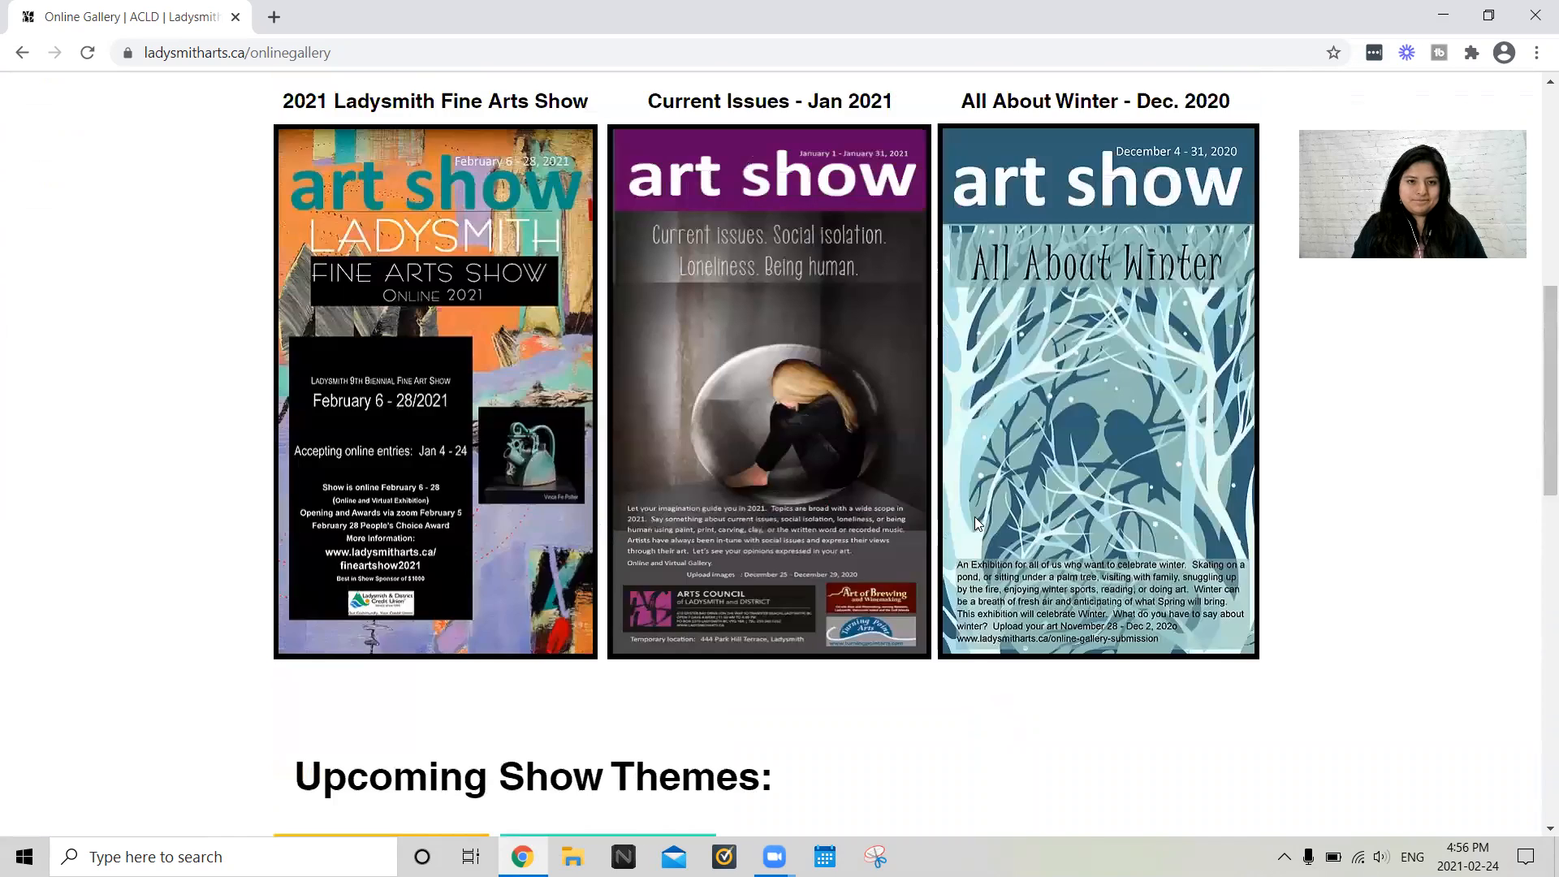
scroll(977, 524, "up", 8)
scroll(986, 512, "down", 2)
scroll(985, 512, "down", 1)
scroll(986, 512, "up", 1)
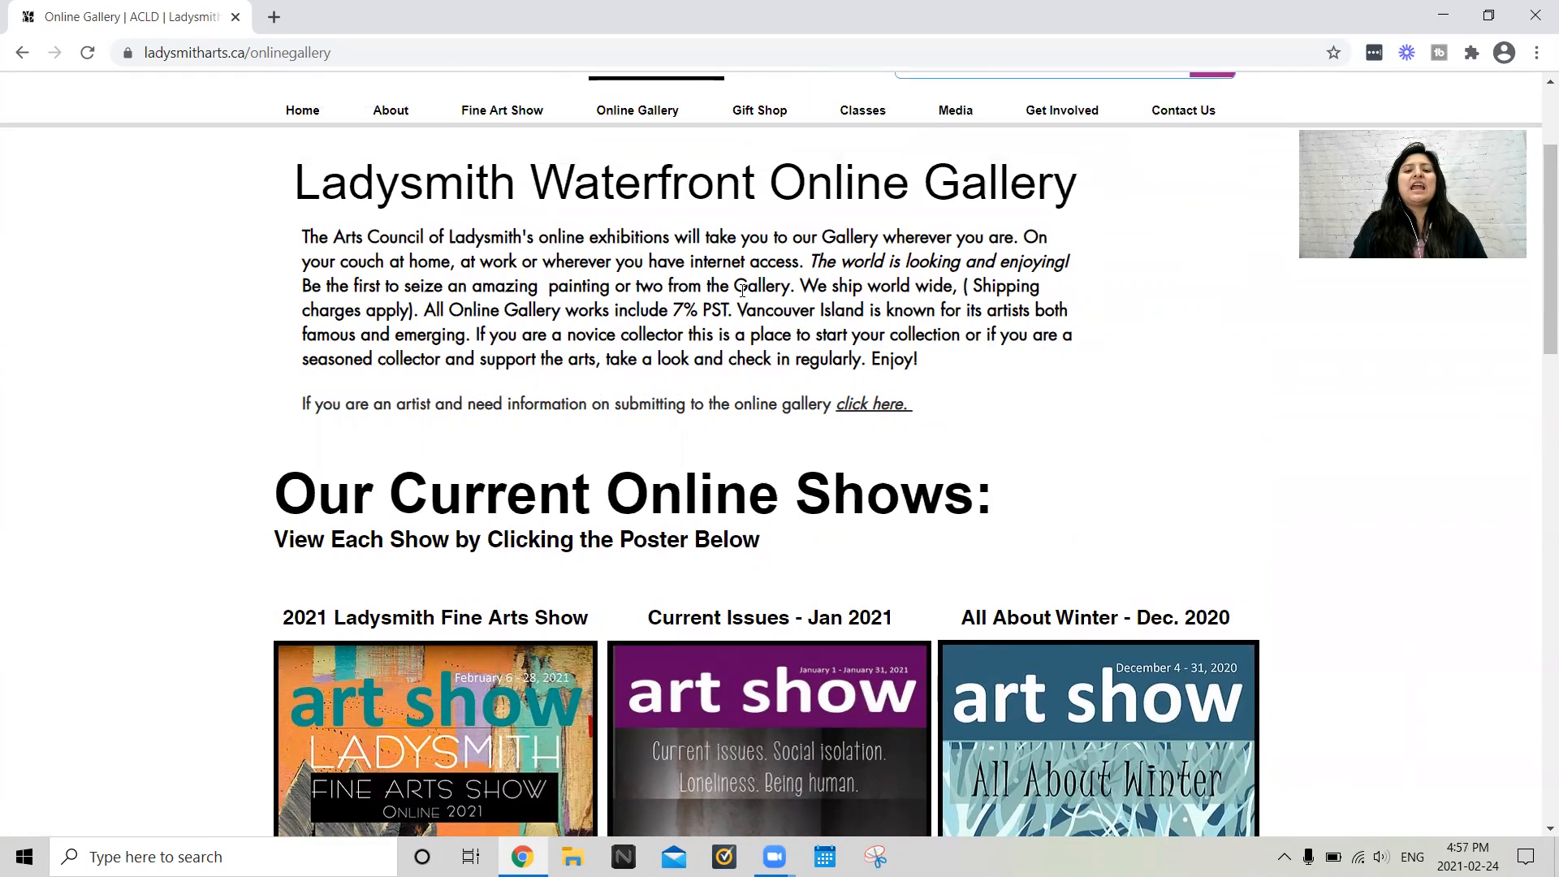
scroll(834, 376, "up", 1)
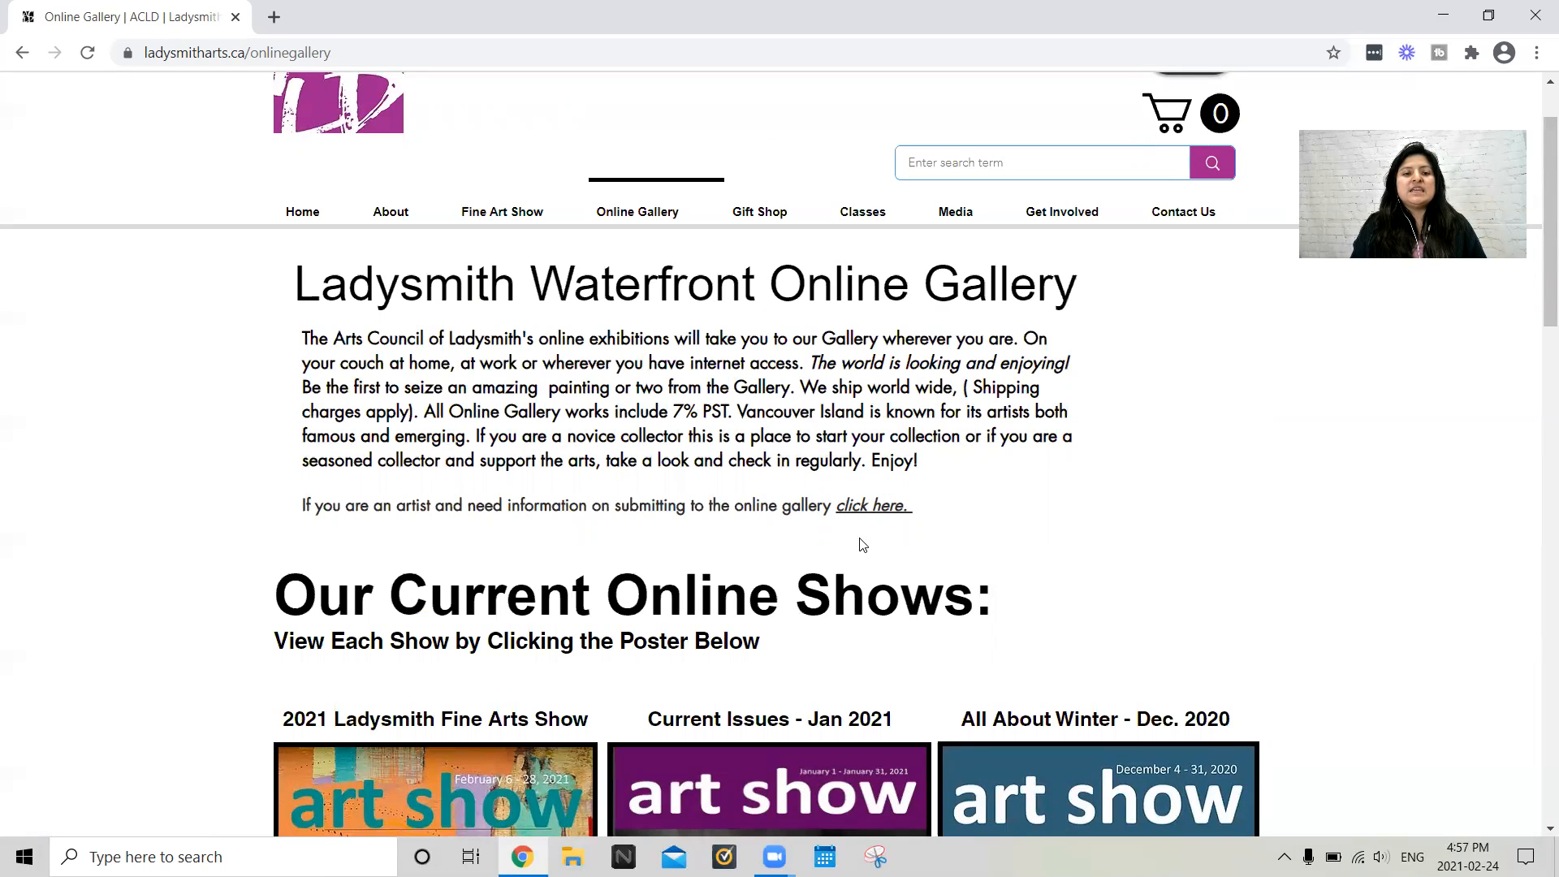
Open the Online Gallery Submission Information page
mouse_move(637, 213)
scroll(642, 260, "up", 2)
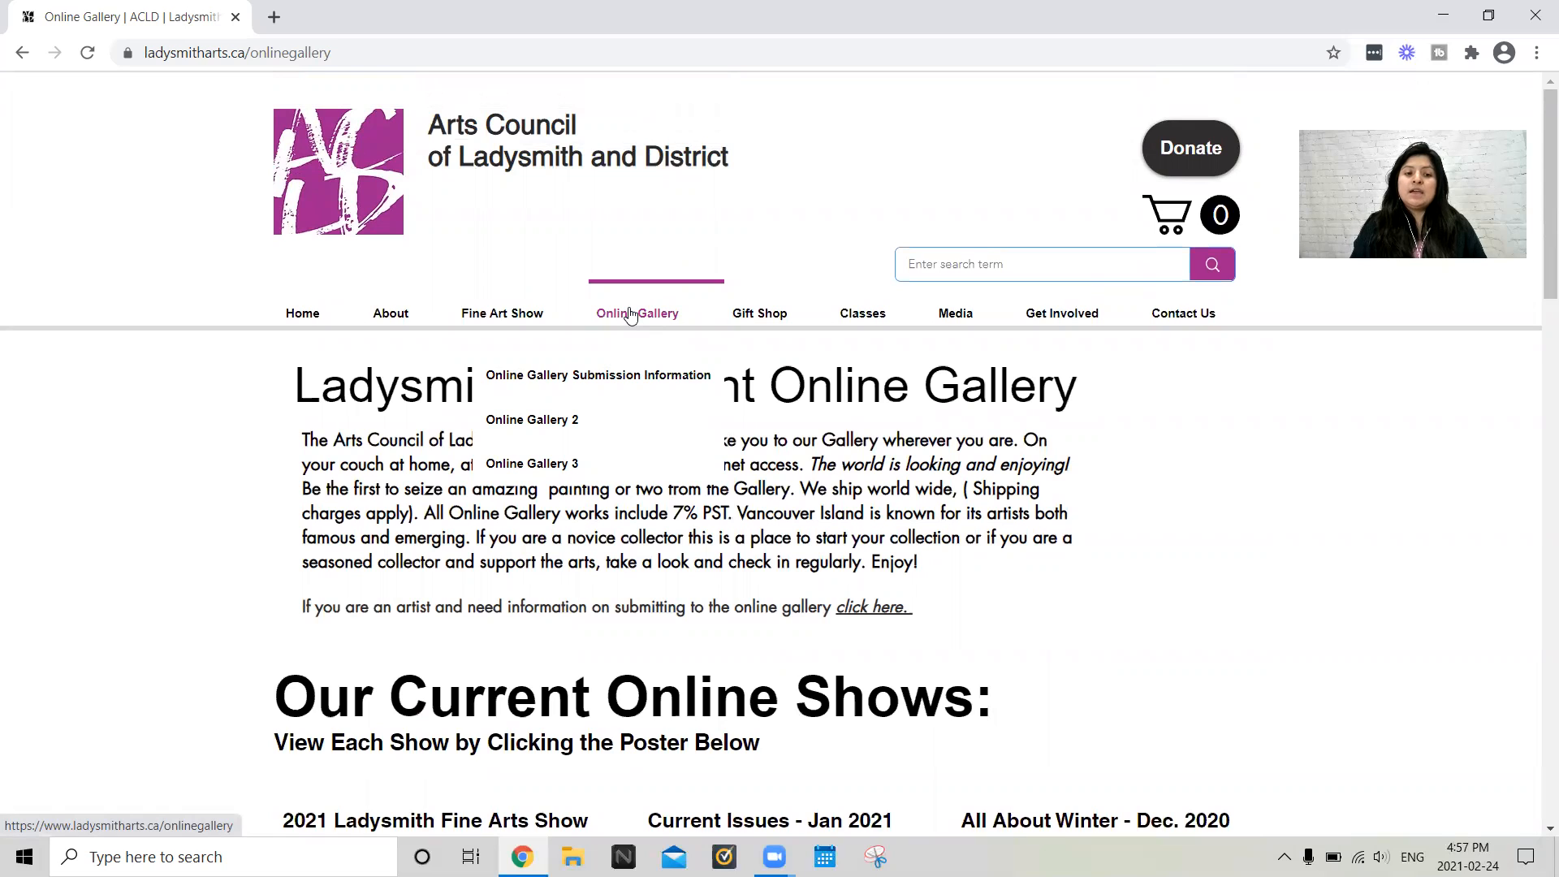
left_click(636, 384)
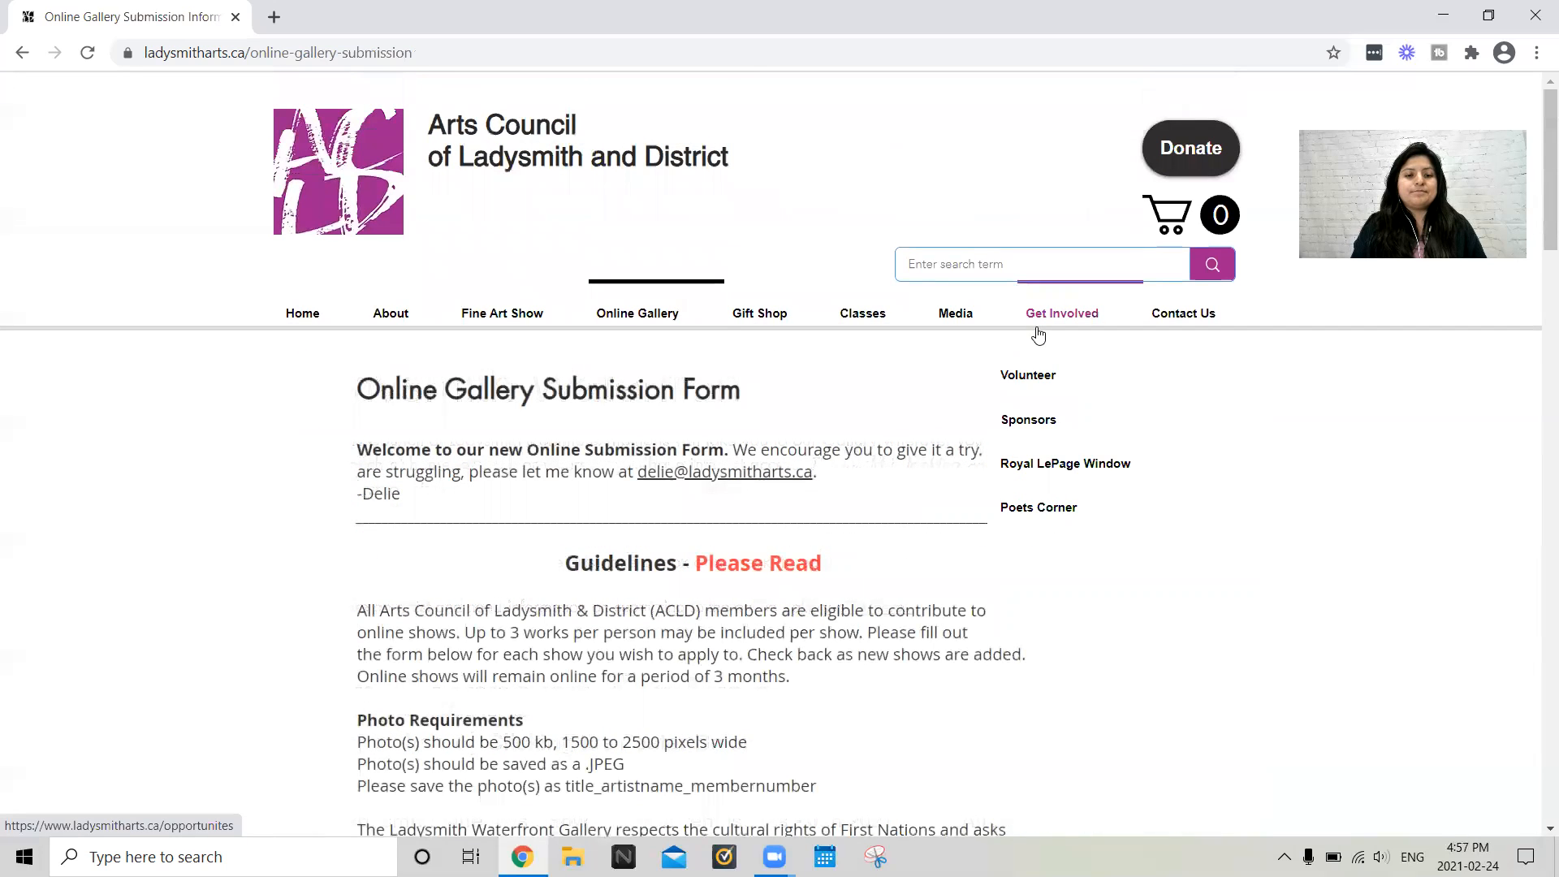
Read the submission guidelines on photo requirements, commission and taxes, artist payments, income documents and the contact e-mail
scroll(1365, 512, "down", 1)
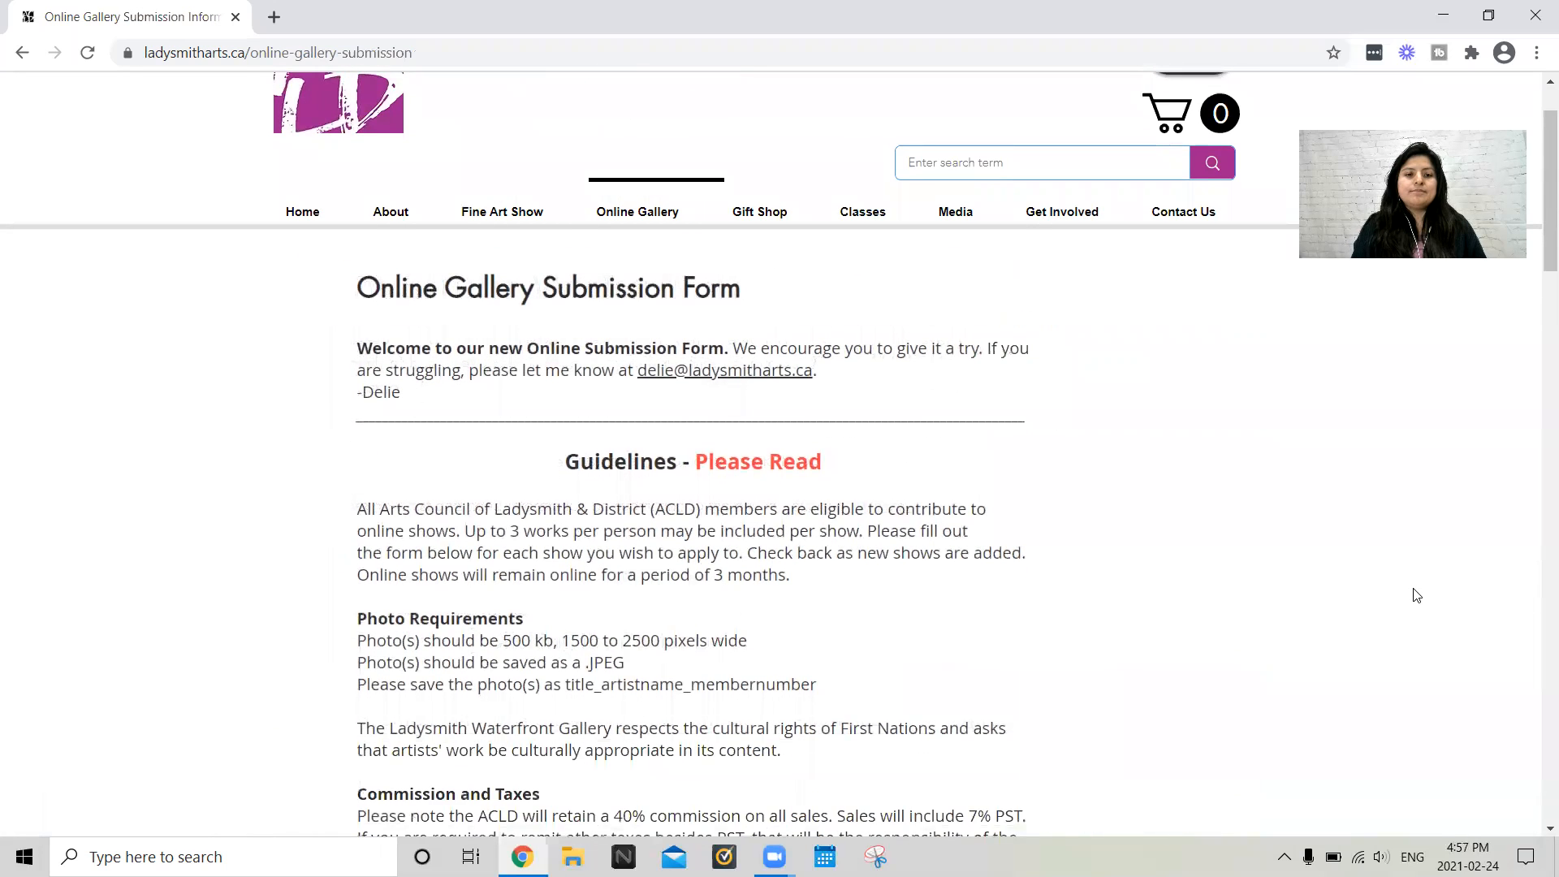
scroll(1414, 594, "down", 2)
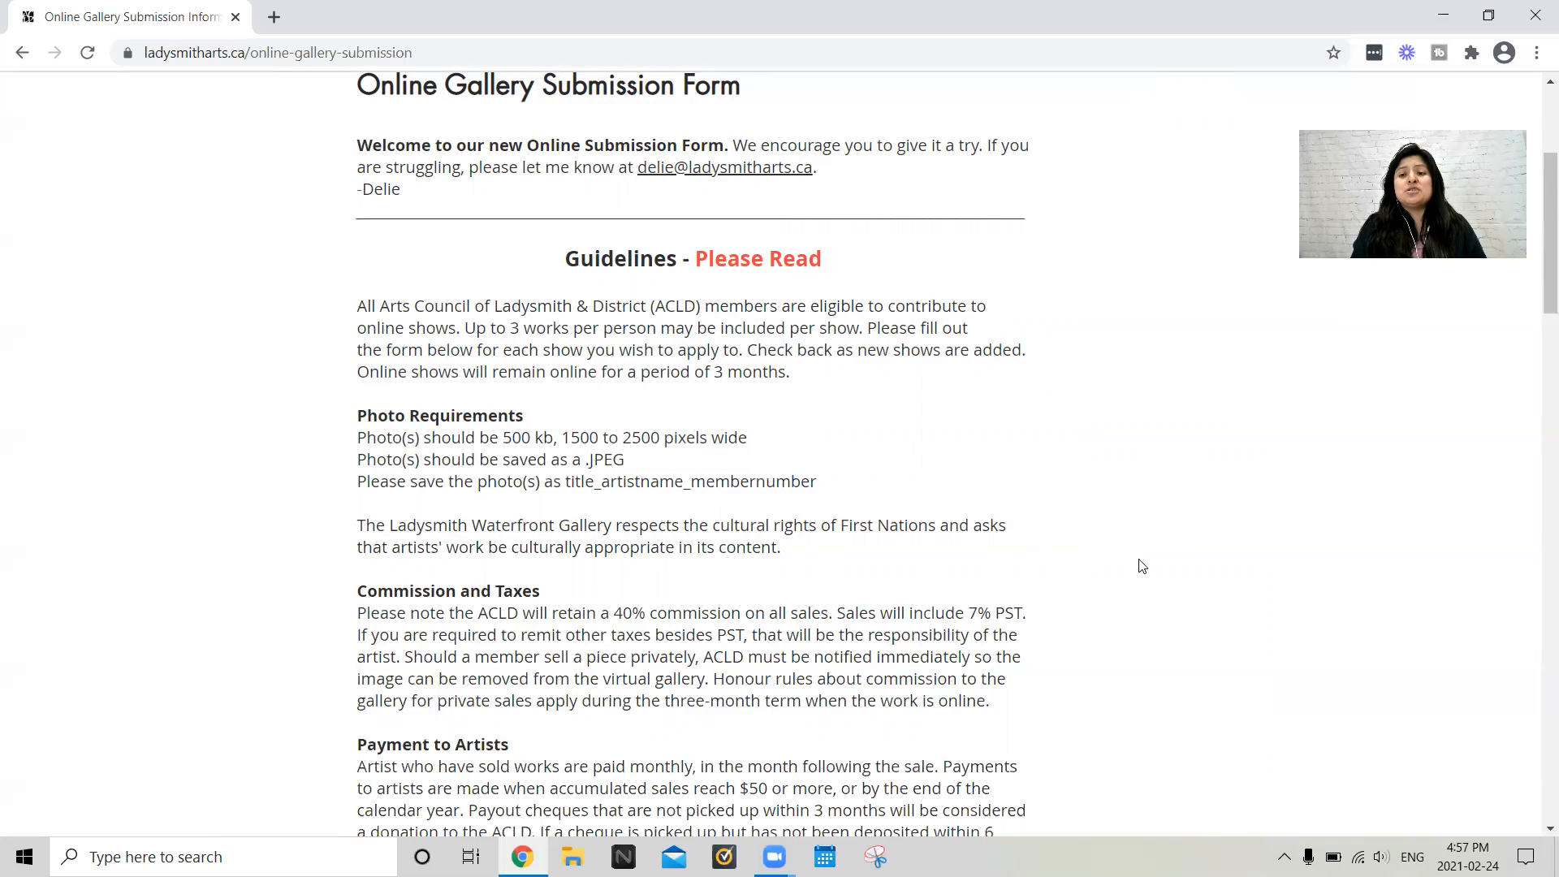
scroll(1137, 560, "down", 1)
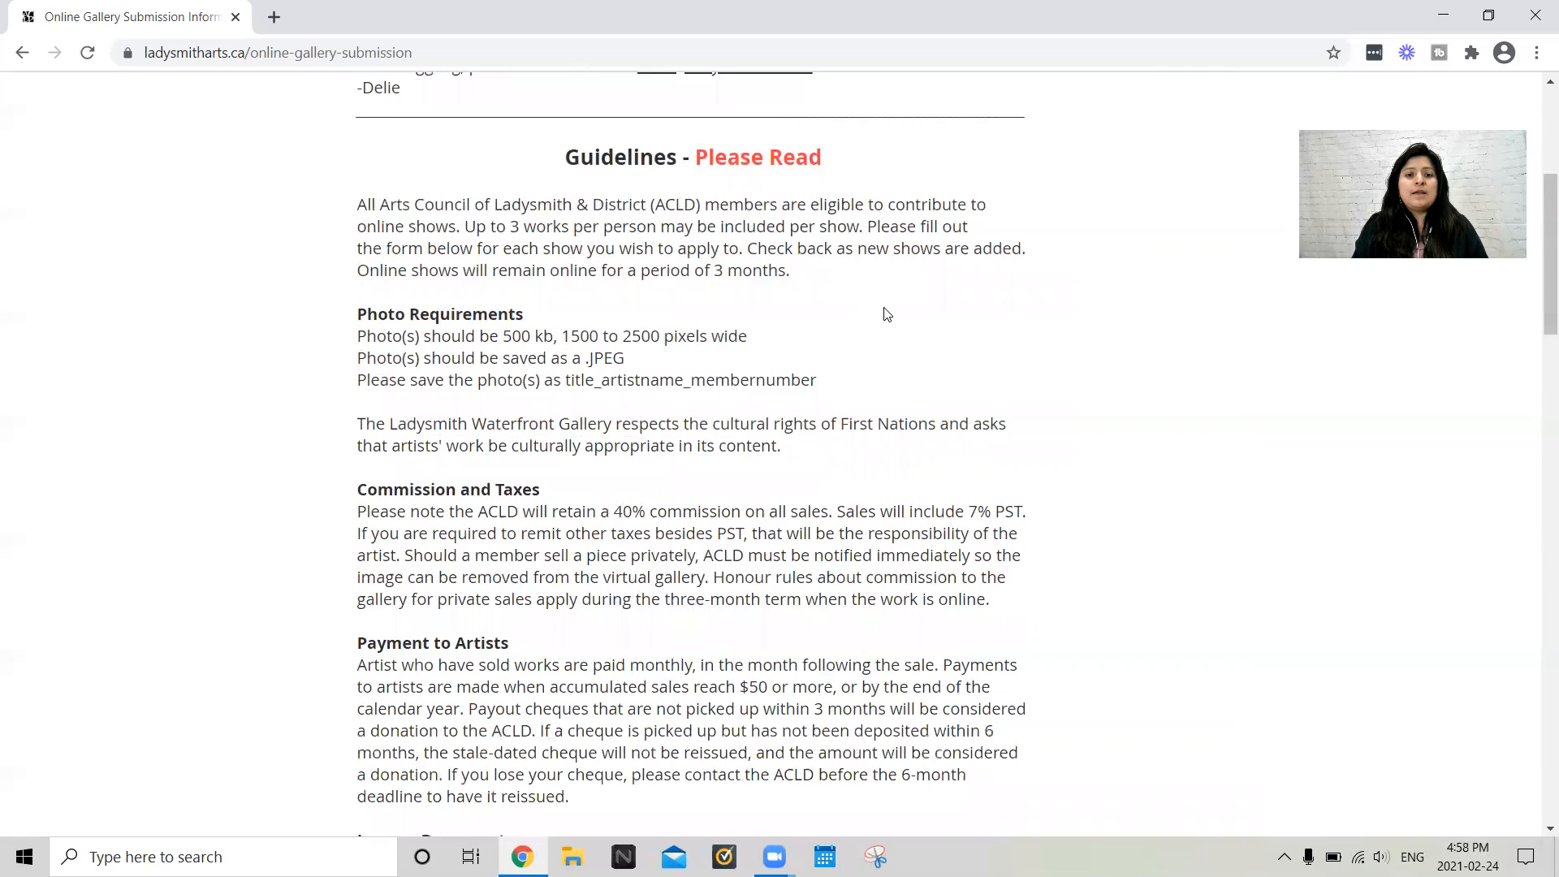
scroll(884, 315, "down", 1)
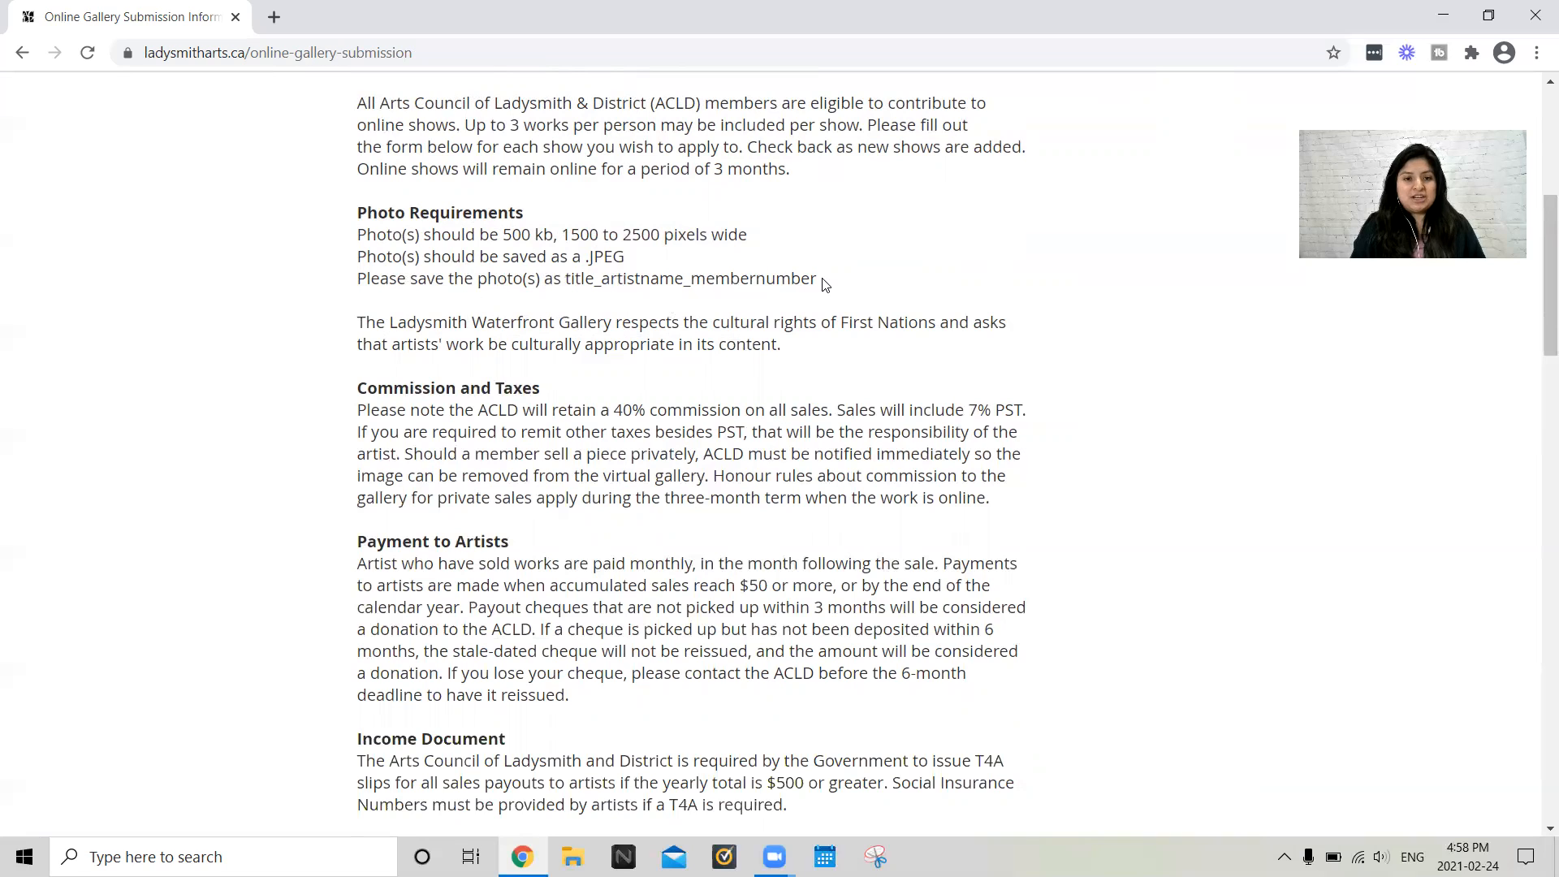
scroll(703, 479, "down", 1)
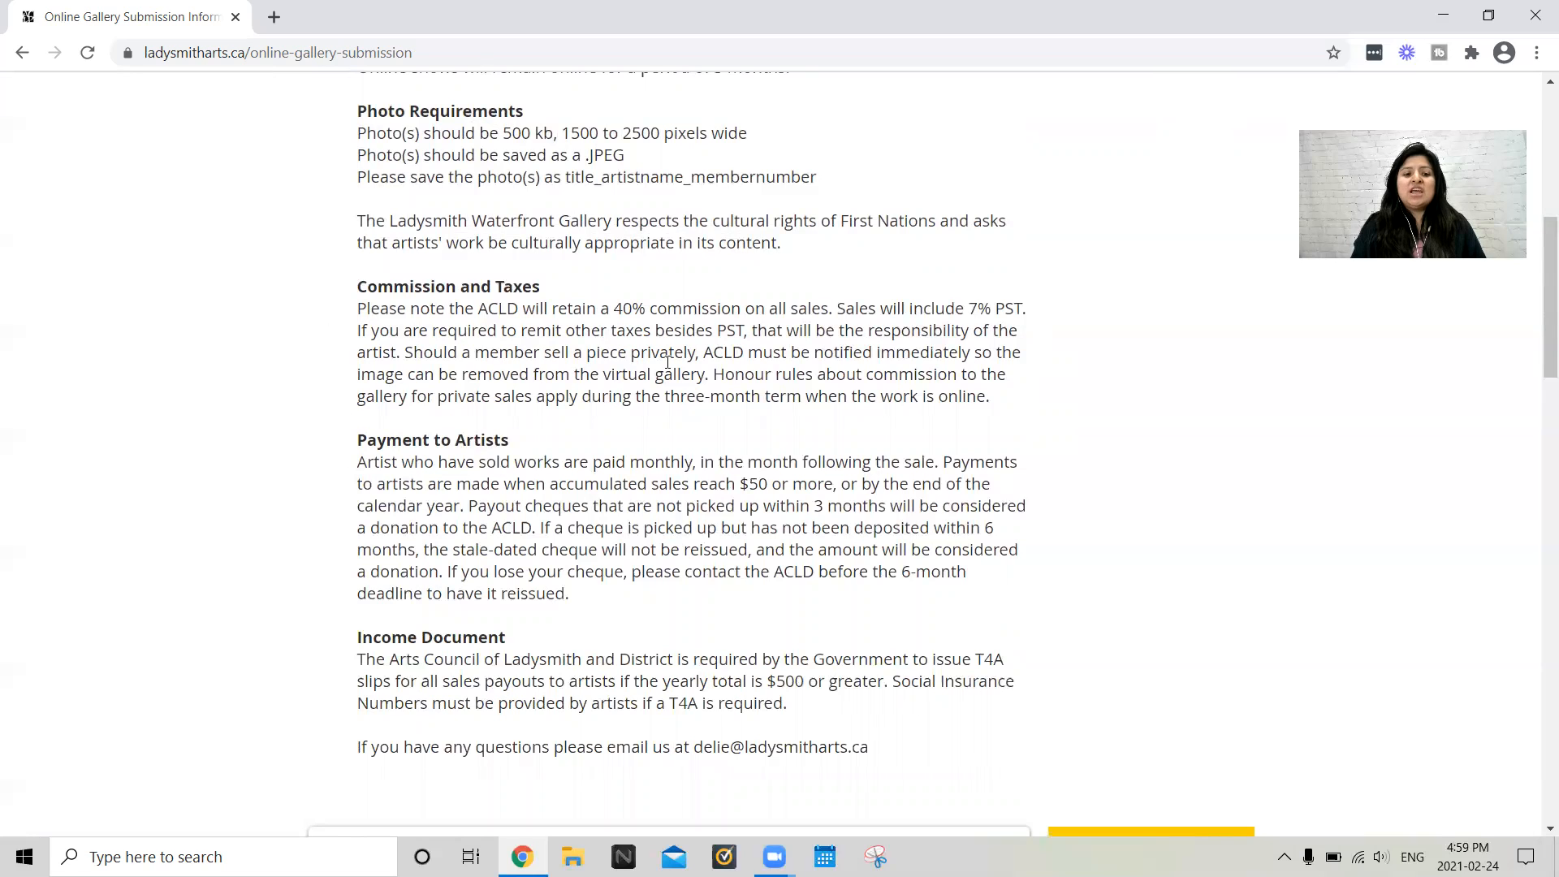
scroll(667, 361, "down", 1)
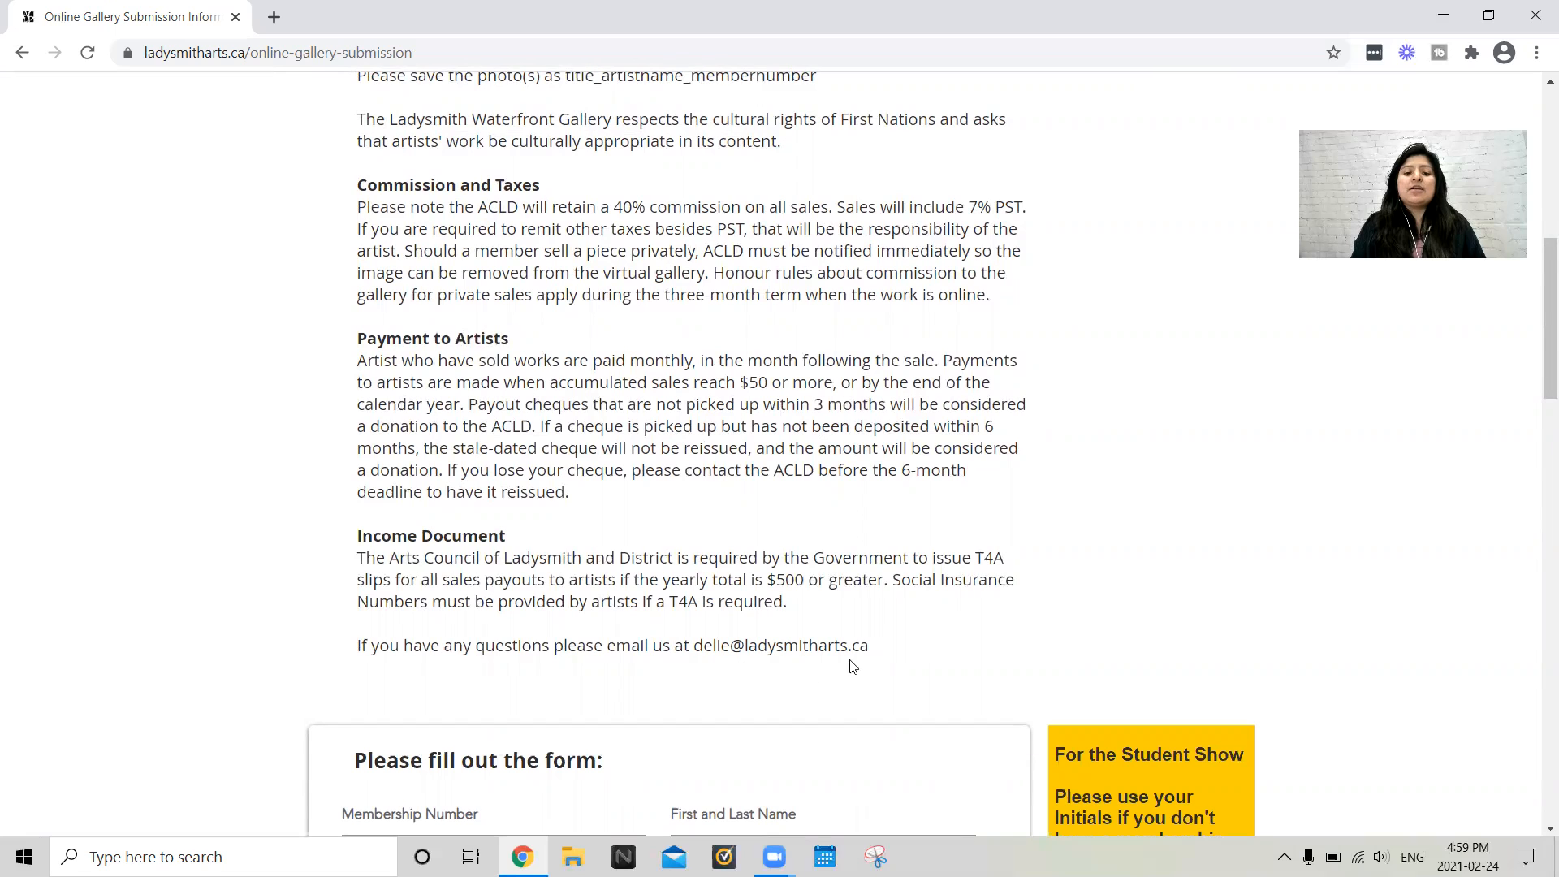
left_click_drag(866, 647, 693, 646)
left_click(920, 637)
scroll(925, 625, "up", 1)
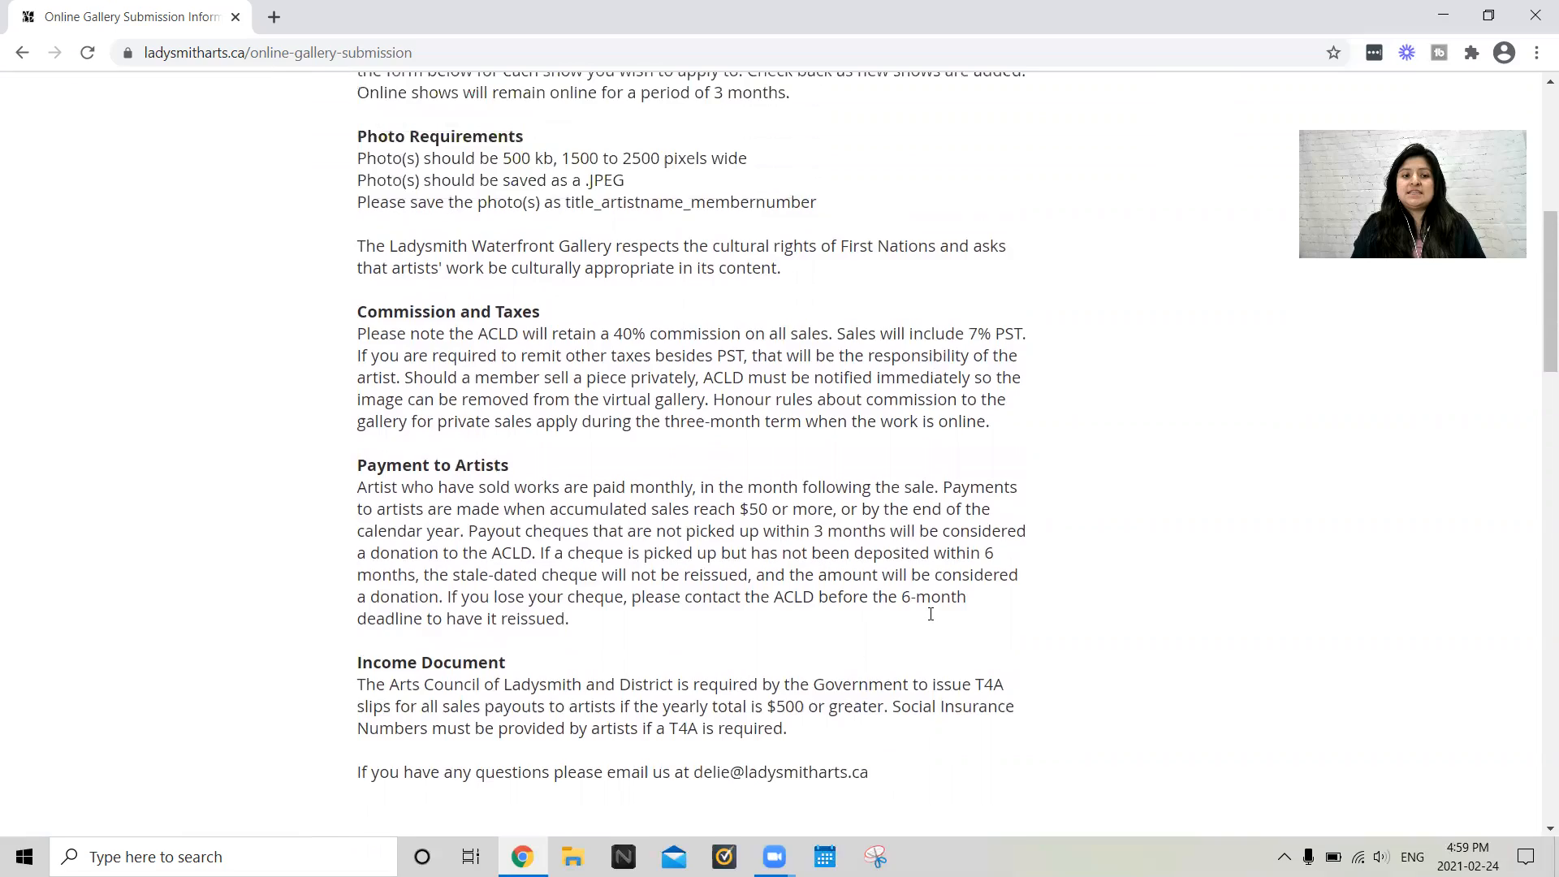
Look over the artist submission form's fields and the student show note, and return to the photo requirements
scroll(930, 614, "down", 5)
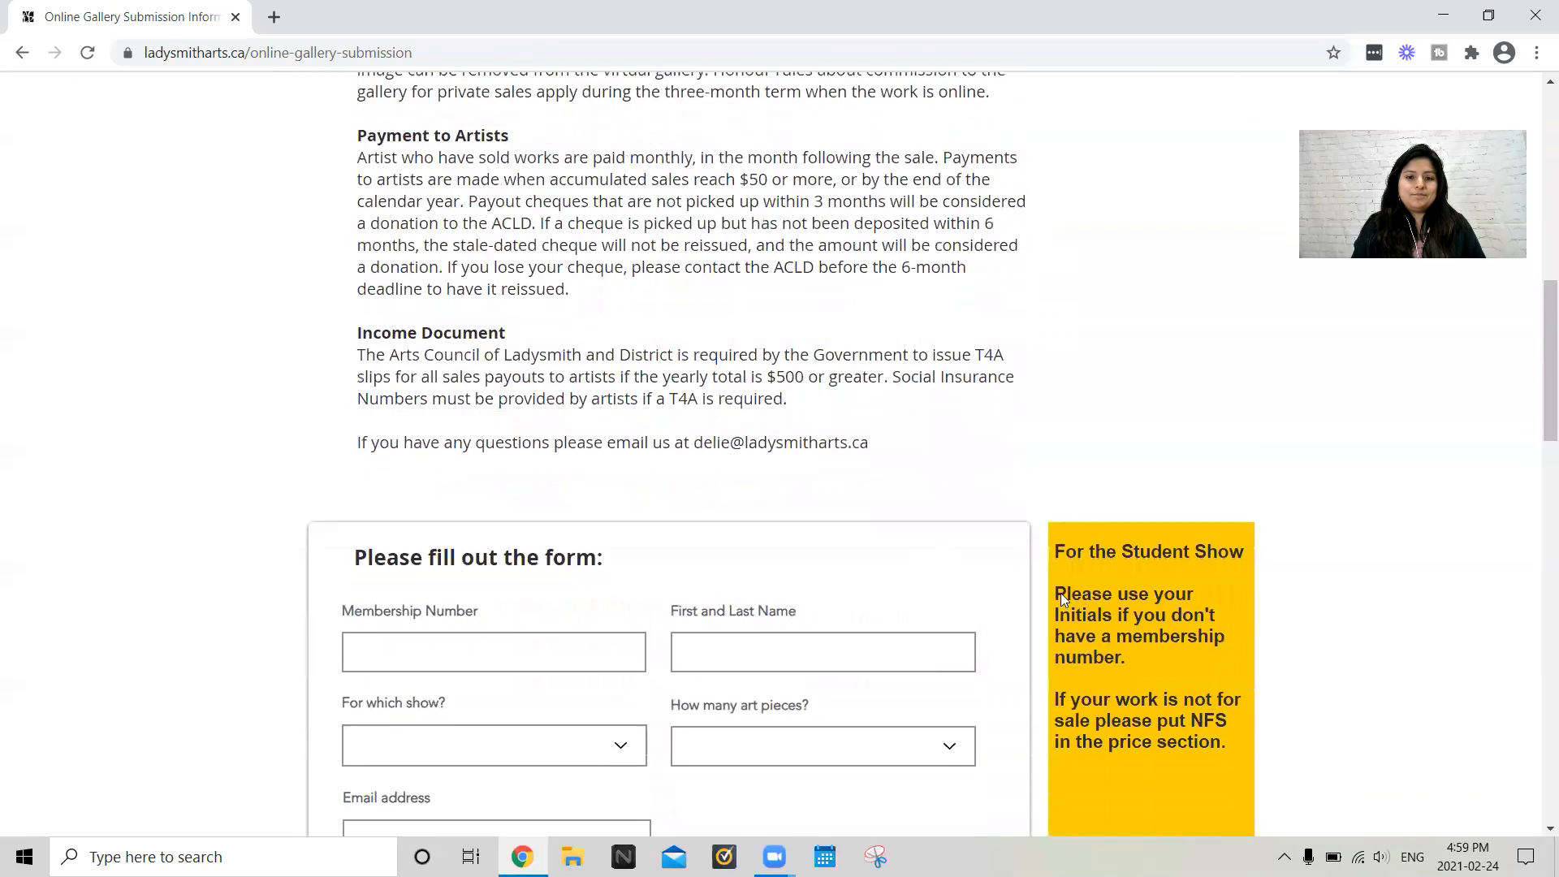
scroll(1197, 579, "down", 5)
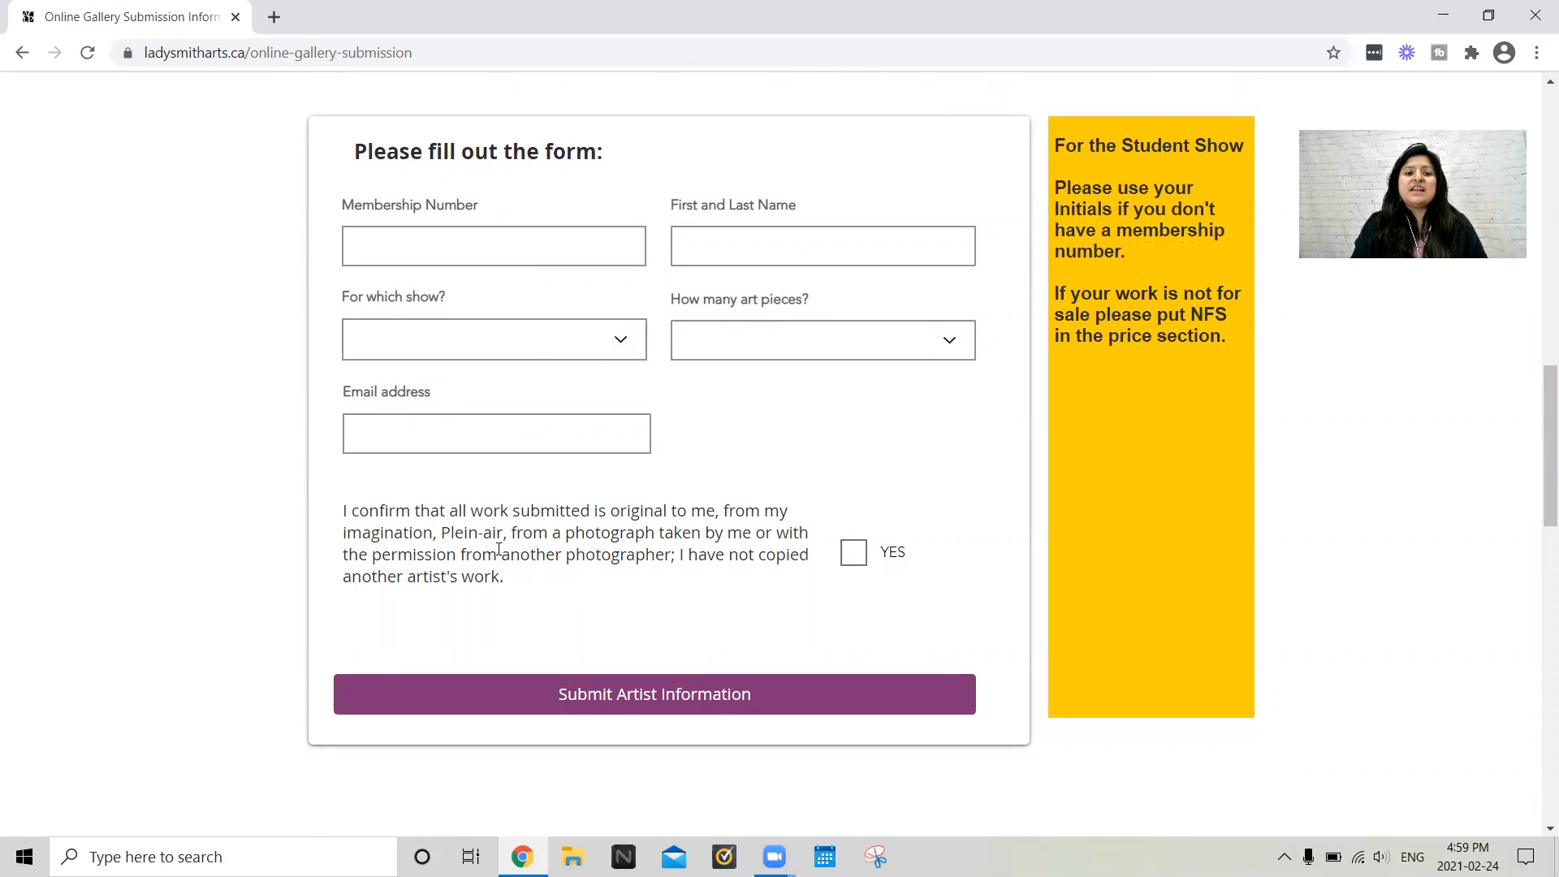
scroll(745, 547, "up", 4)
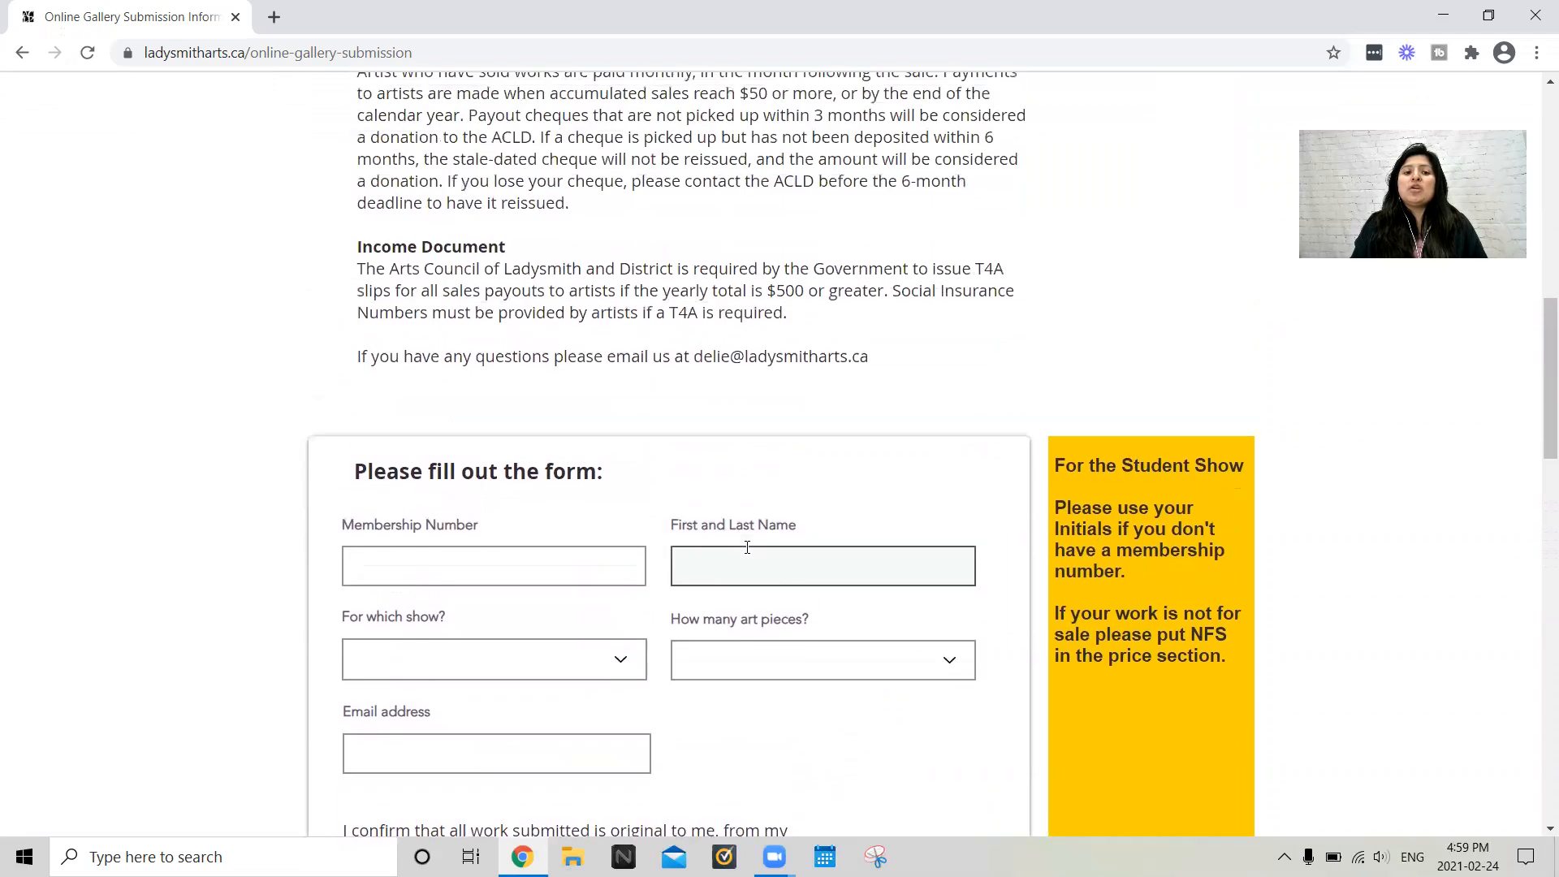
scroll(747, 547, "up", 7)
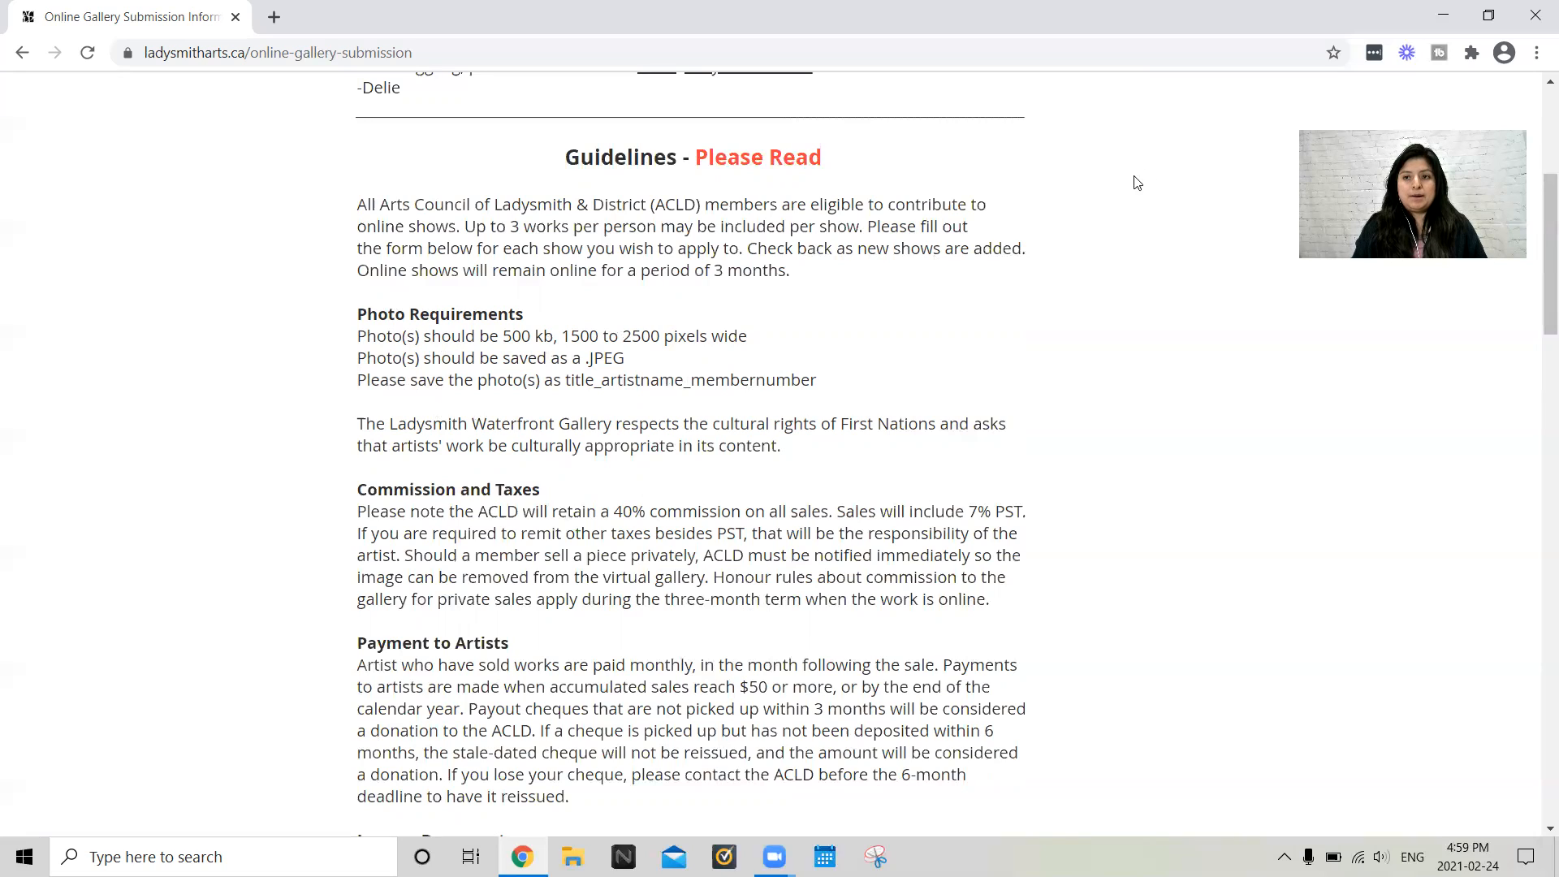
Minimize the browser and shift the images IMG_099 (2) and IMG_099 (1) together across the desktop
left_click(1443, 18)
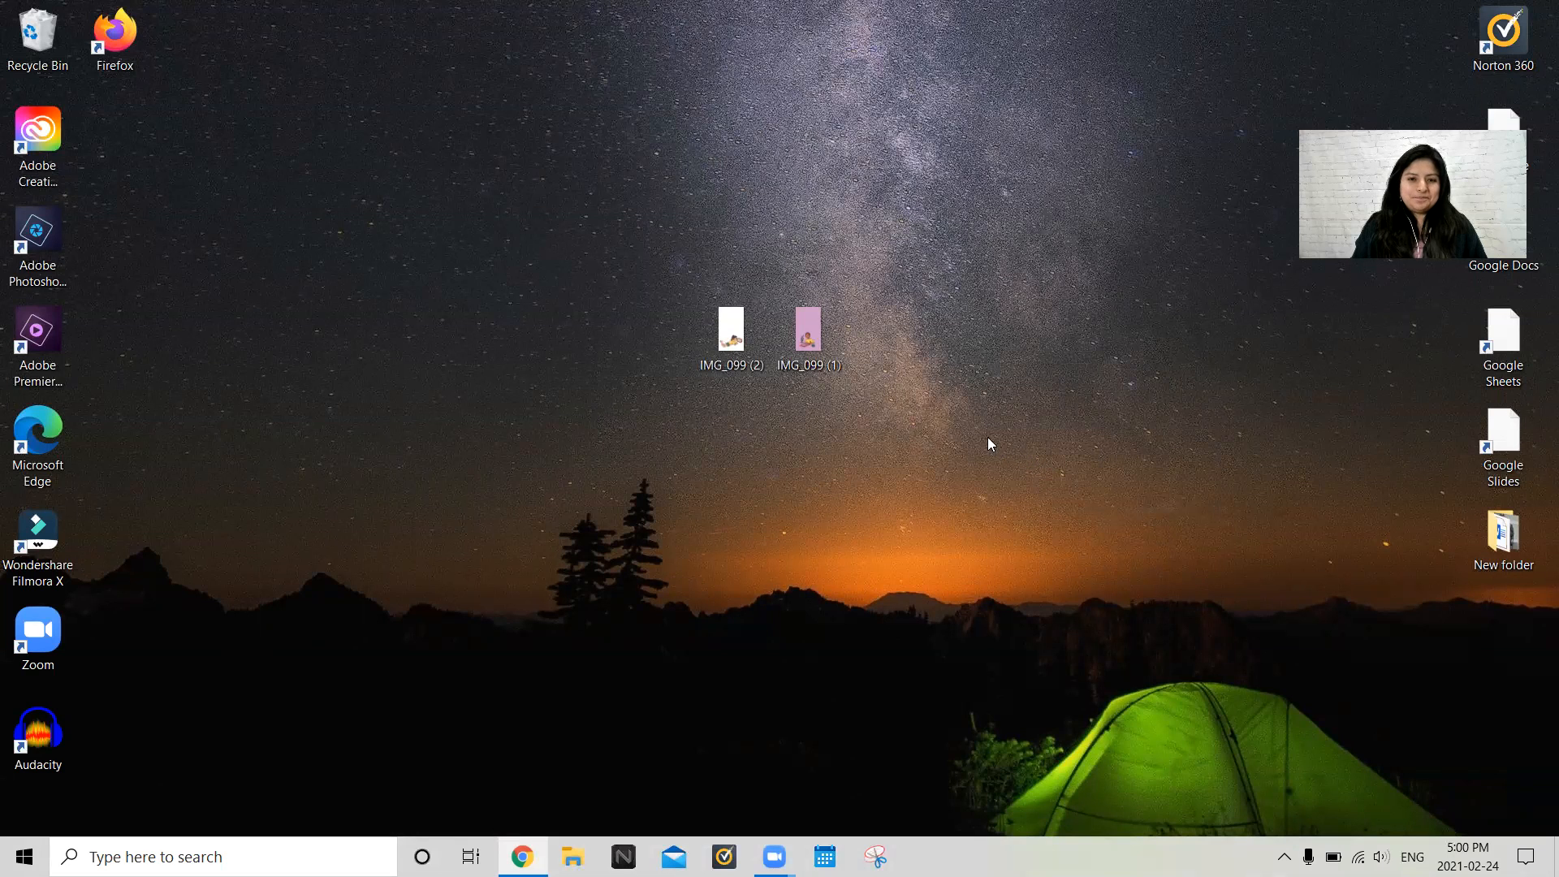
left_click(731, 333)
left_click(808, 333, "ctrl")
left_click_drag(726, 343, 650, 345)
left_click(1005, 408)
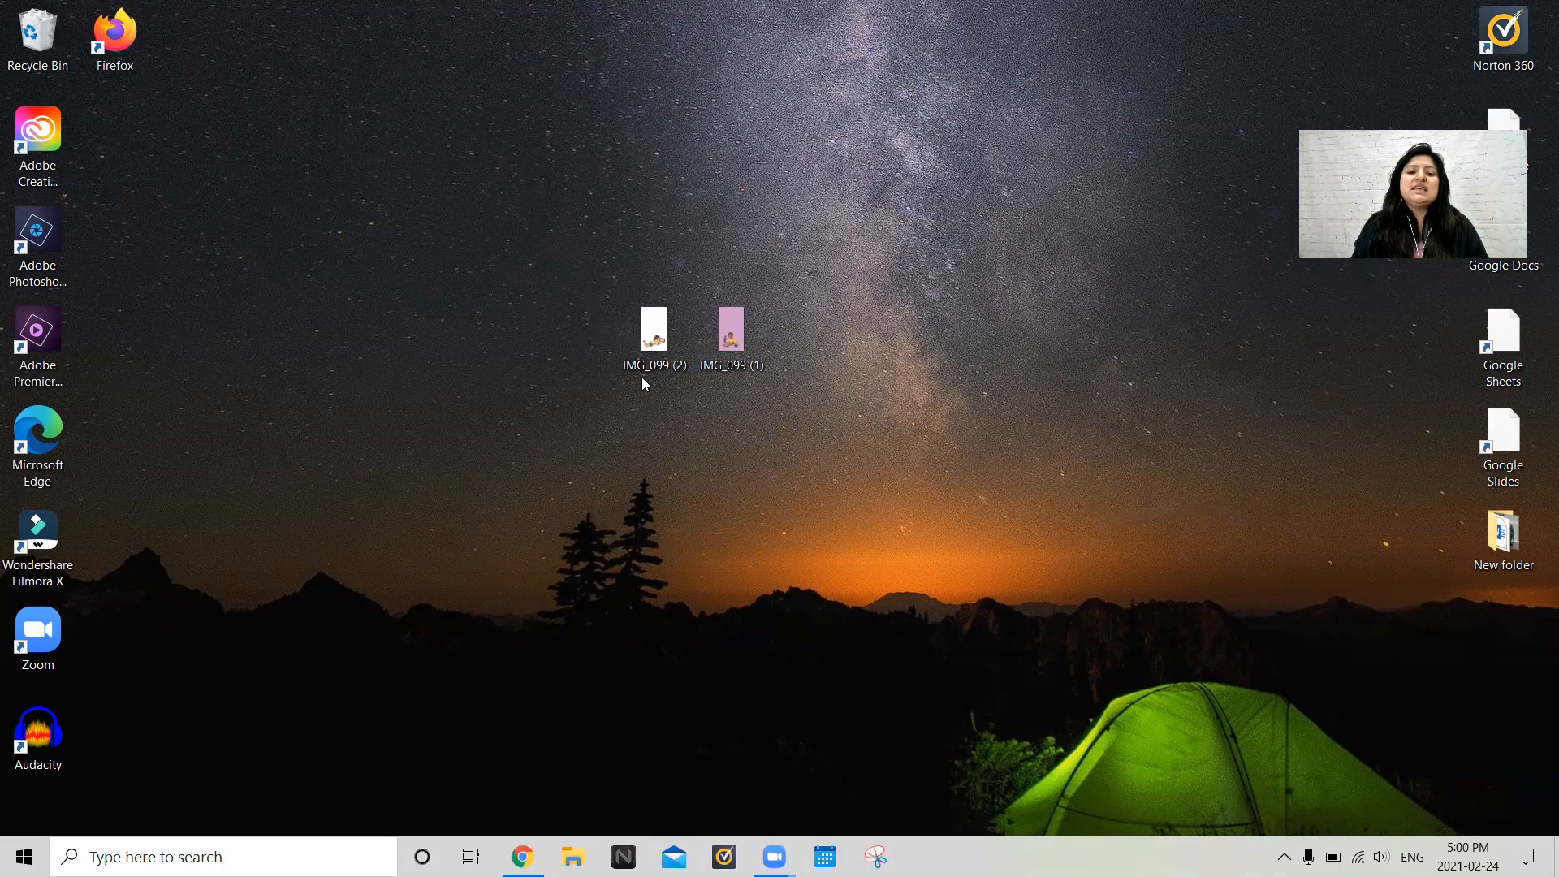
Set IMG_099 (1) apart from IMG_099 (2) and rename it as study1, the artist's name and the member number, joined by underscores
mouse_move(657, 371)
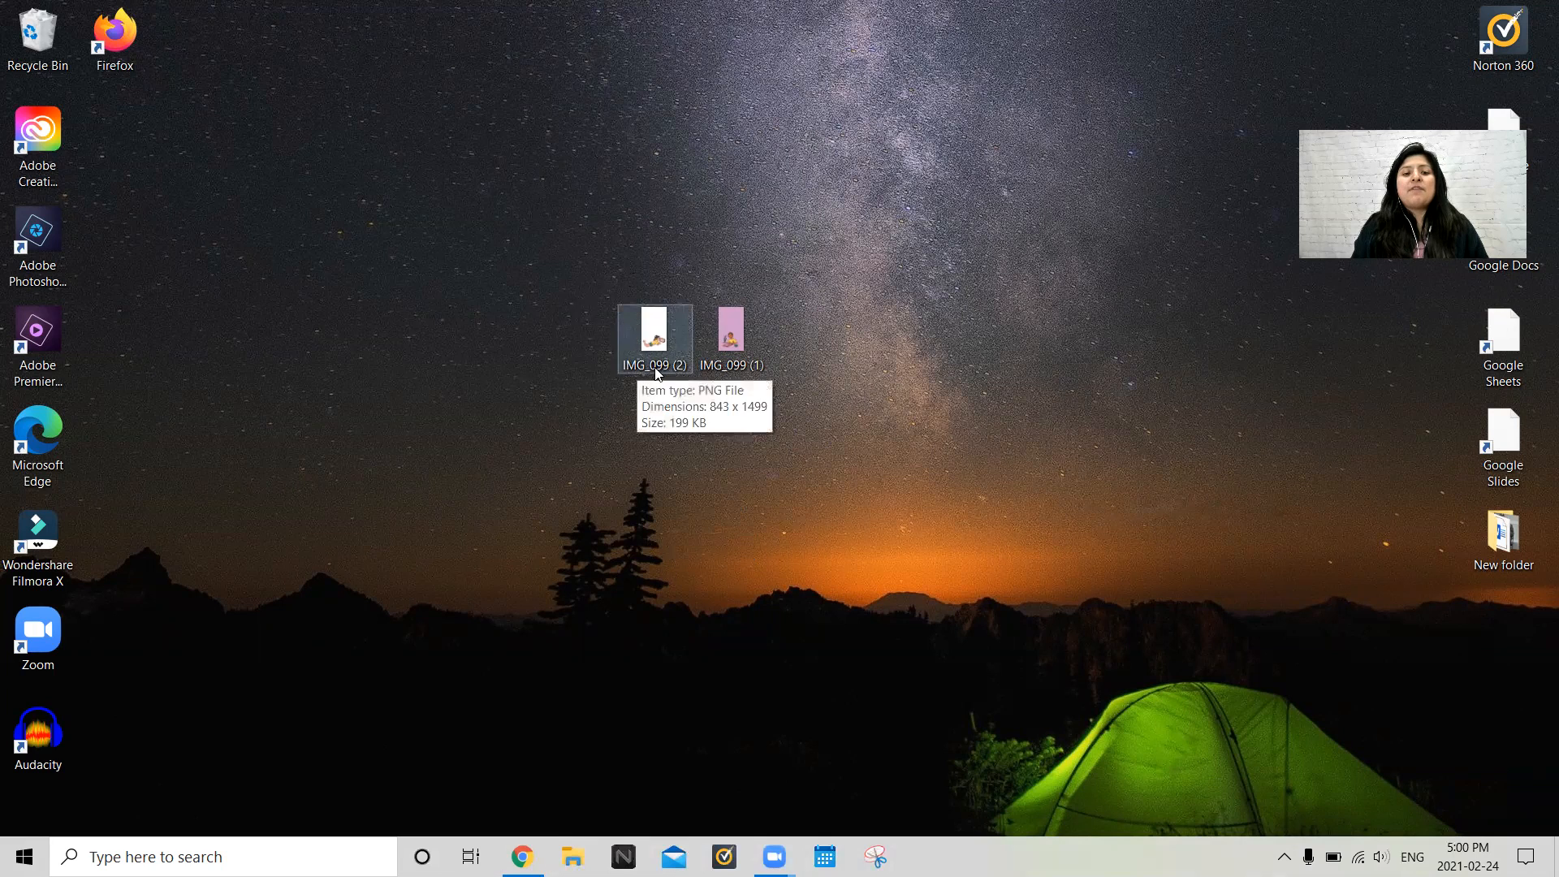
mouse_move(714, 374)
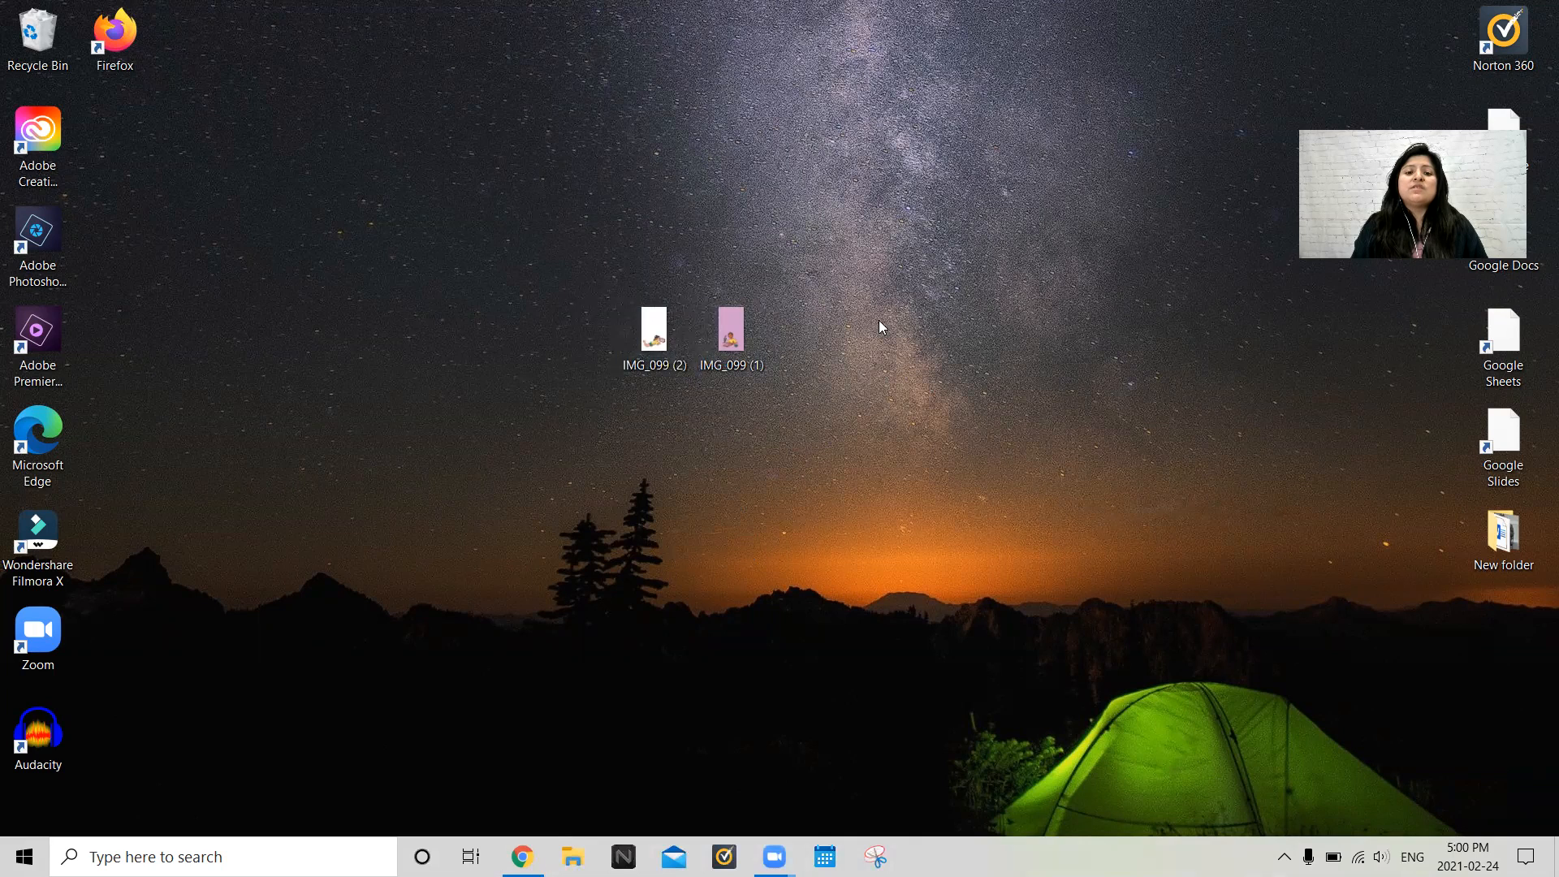
left_click_drag(803, 326, 806, 332)
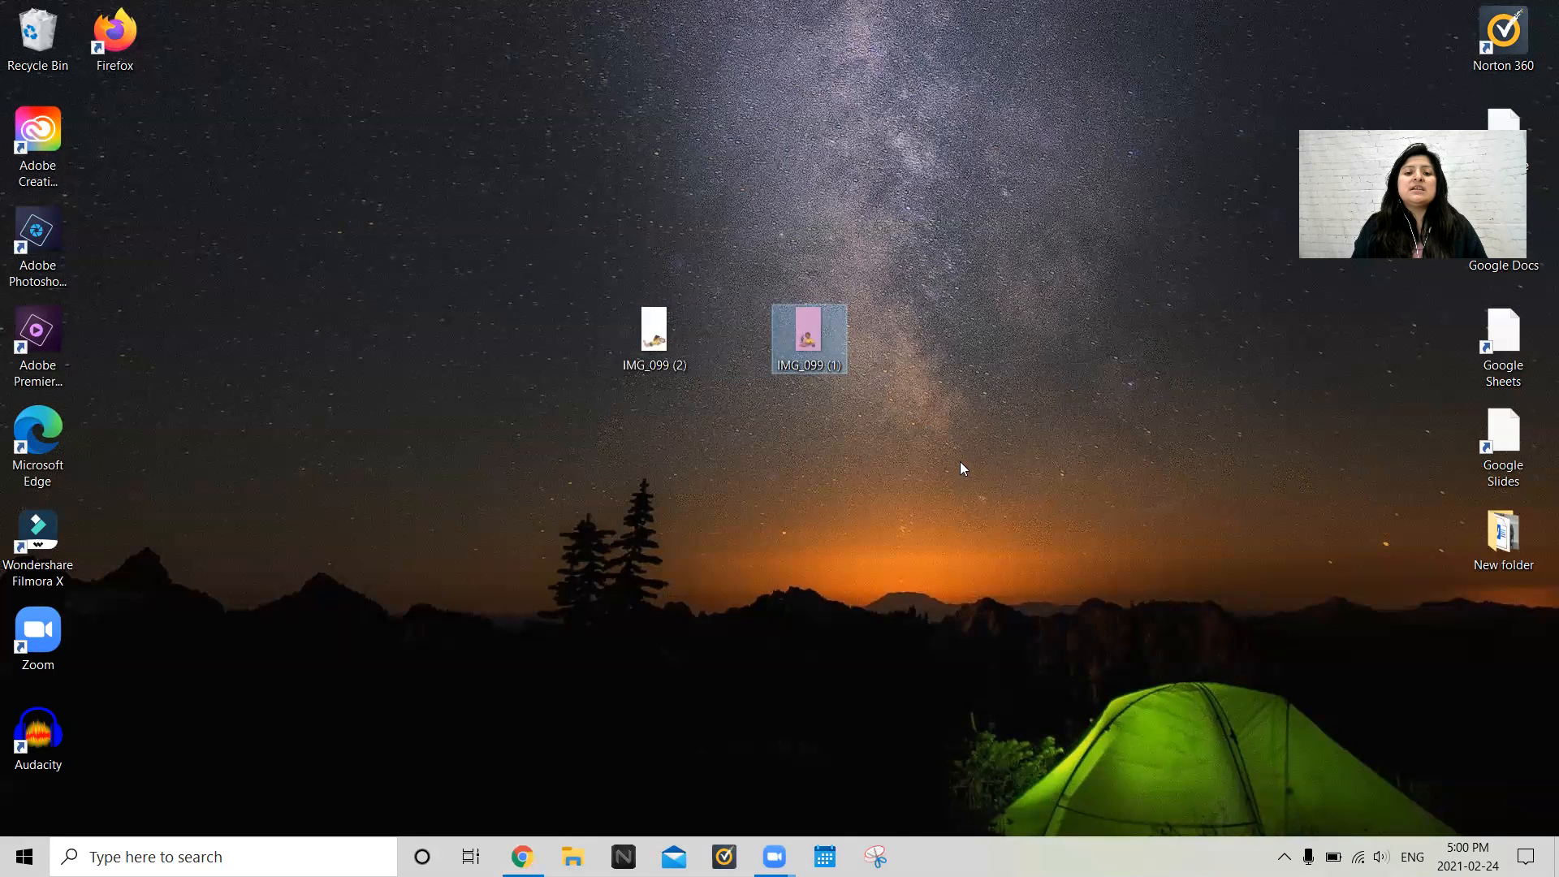
right_click(805, 331)
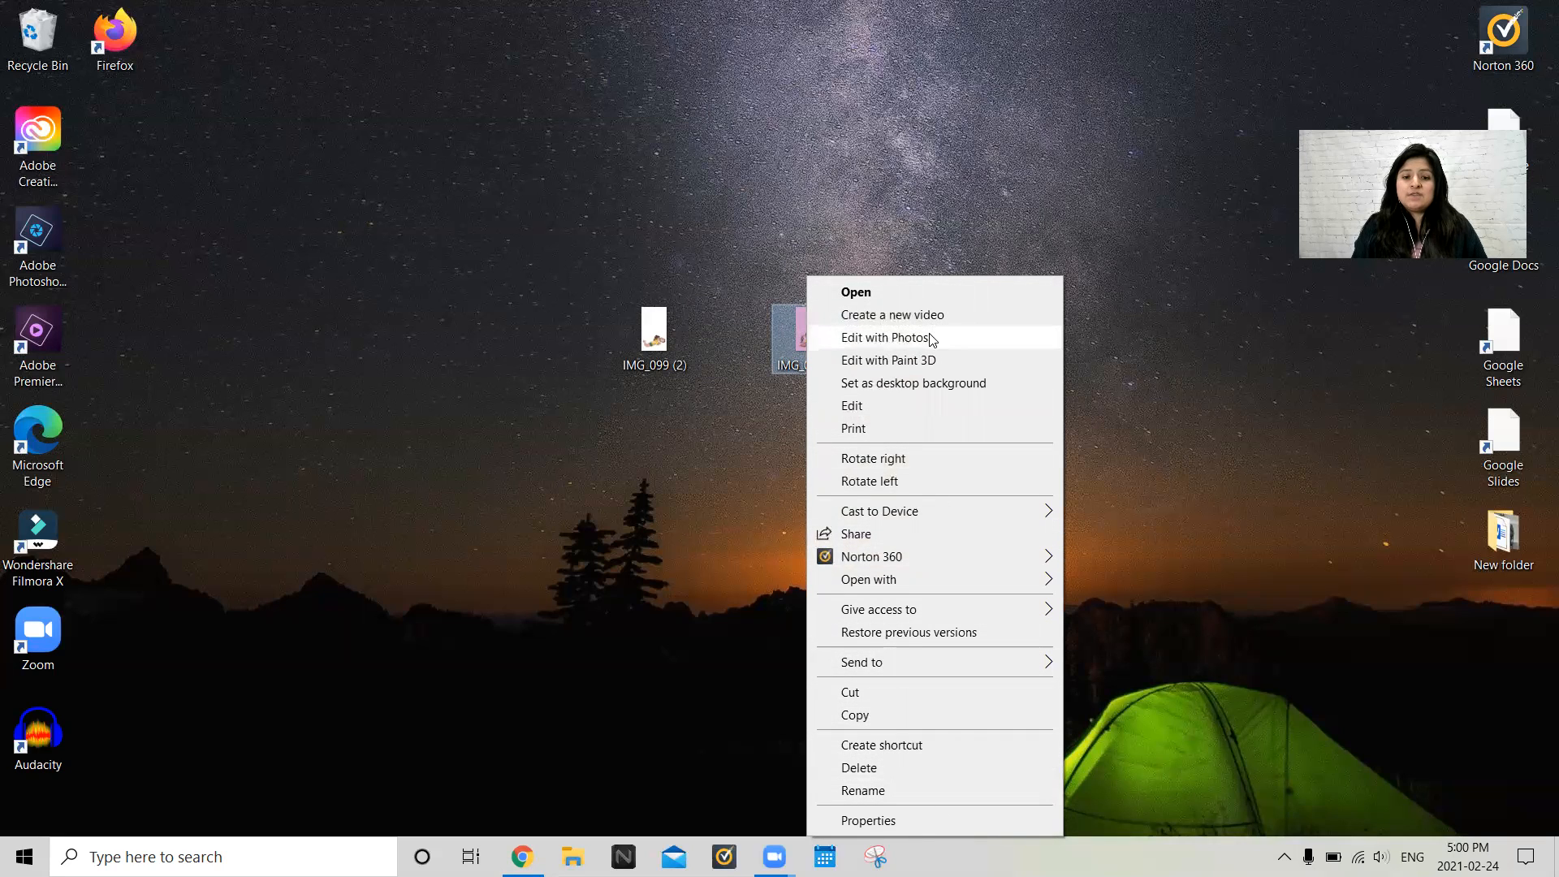
left_click(940, 800)
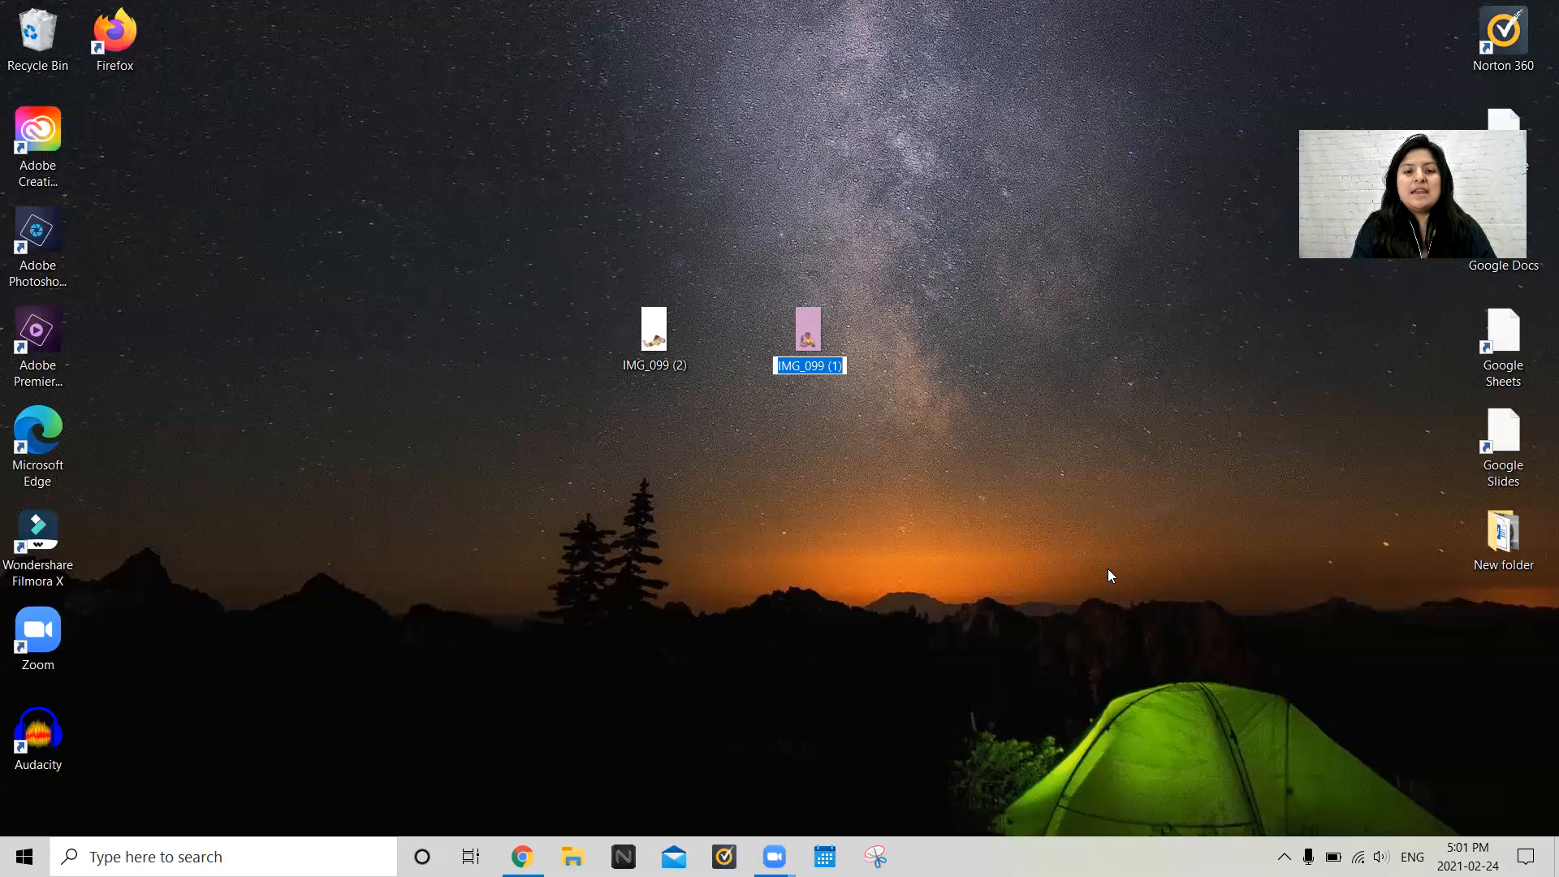
type("study1")
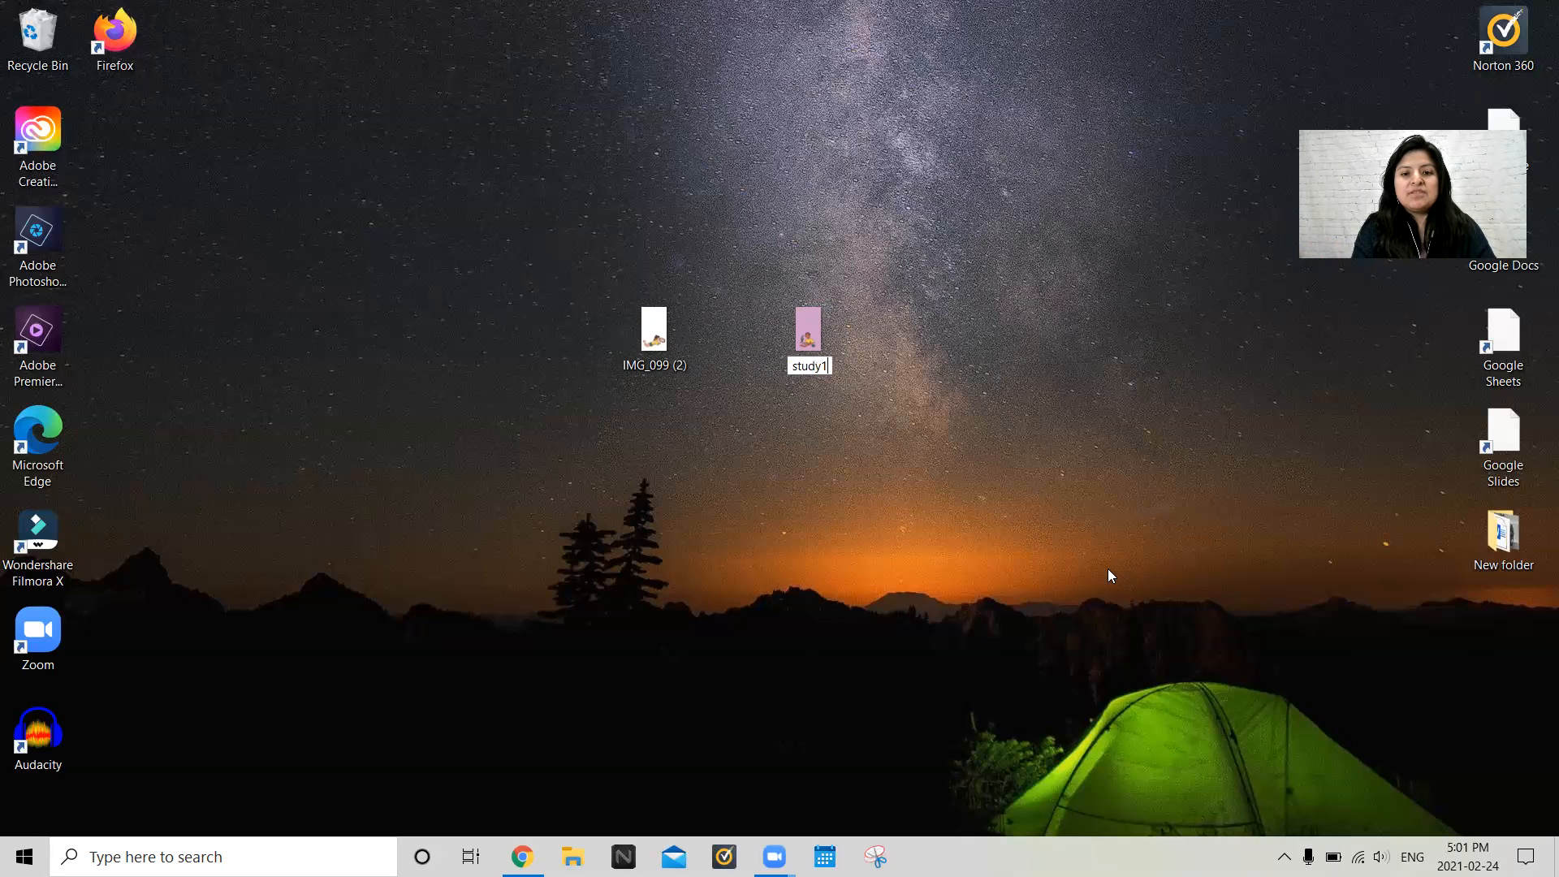
type("_francescatest")
key("BackSpace")
key("BackSpace")
key("BackSpace")
key("BackSpace")
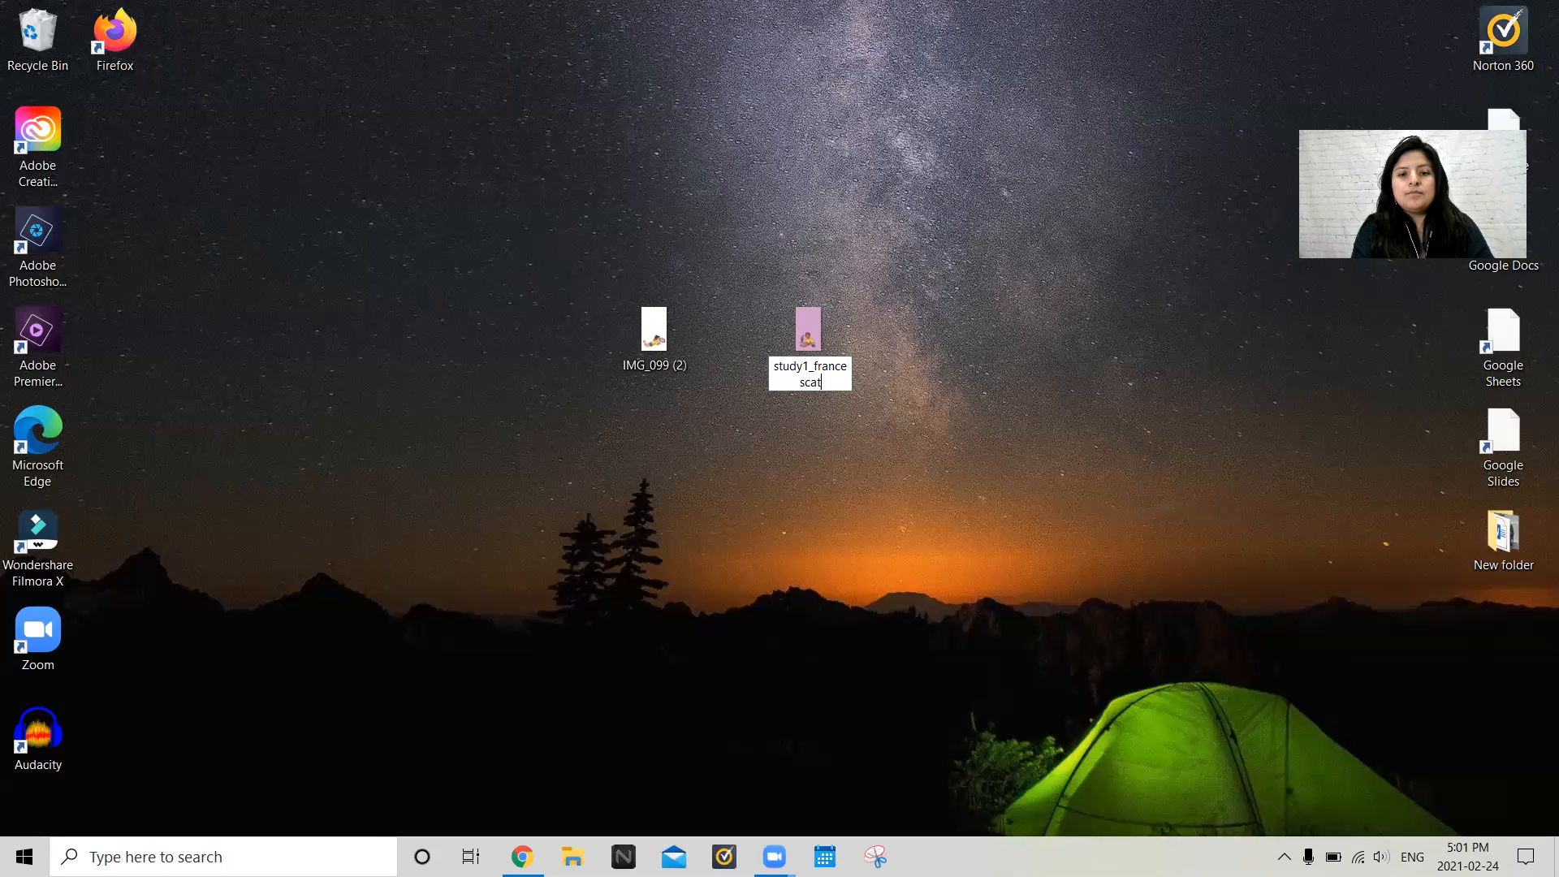
type("TEST")
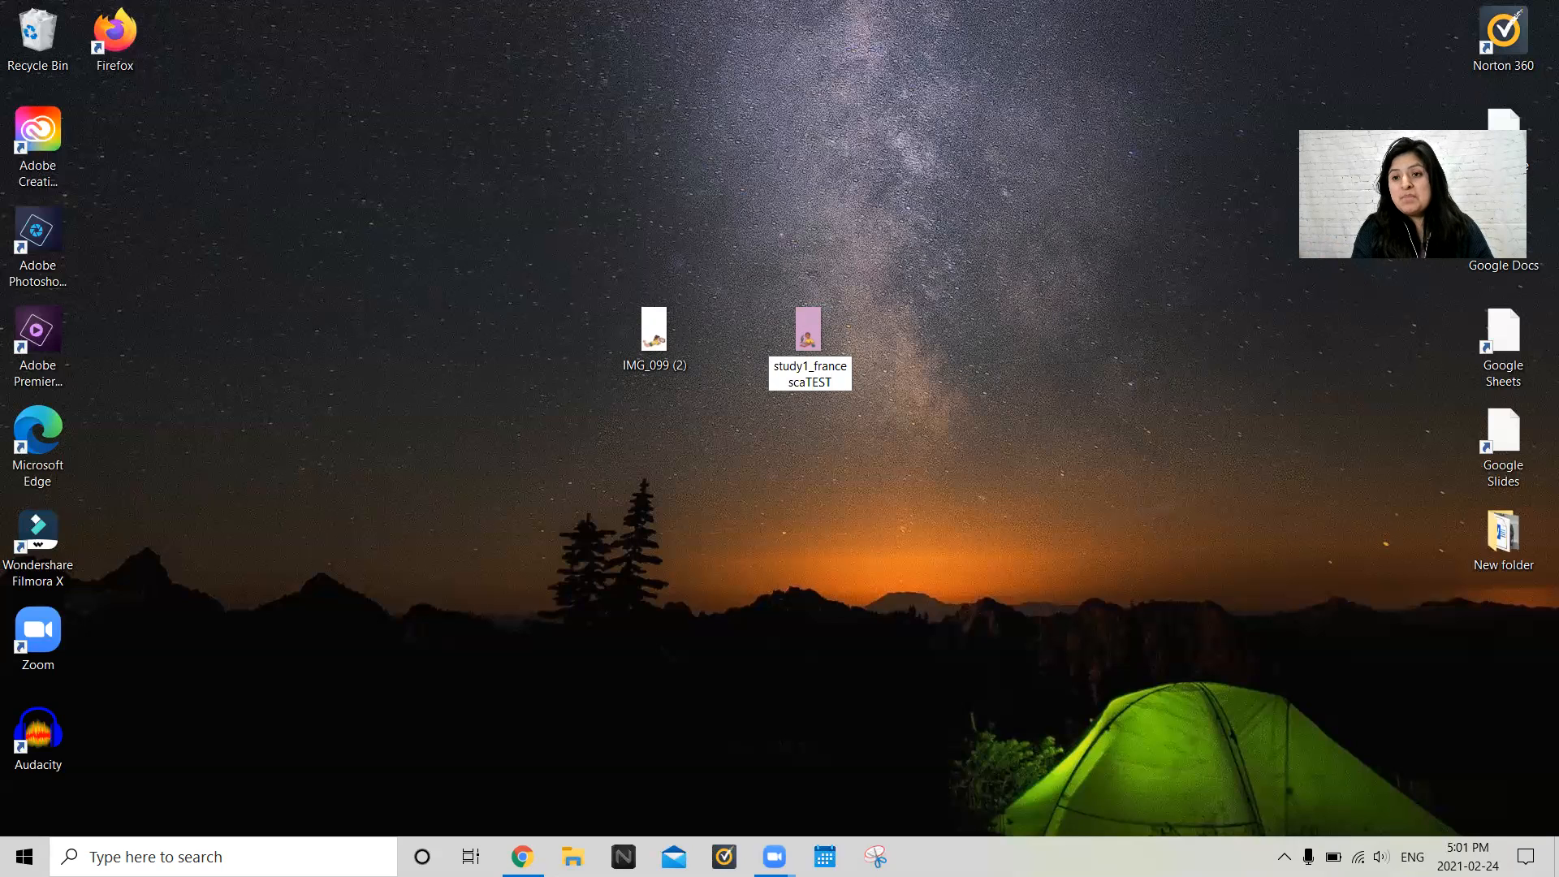
type("_1234")
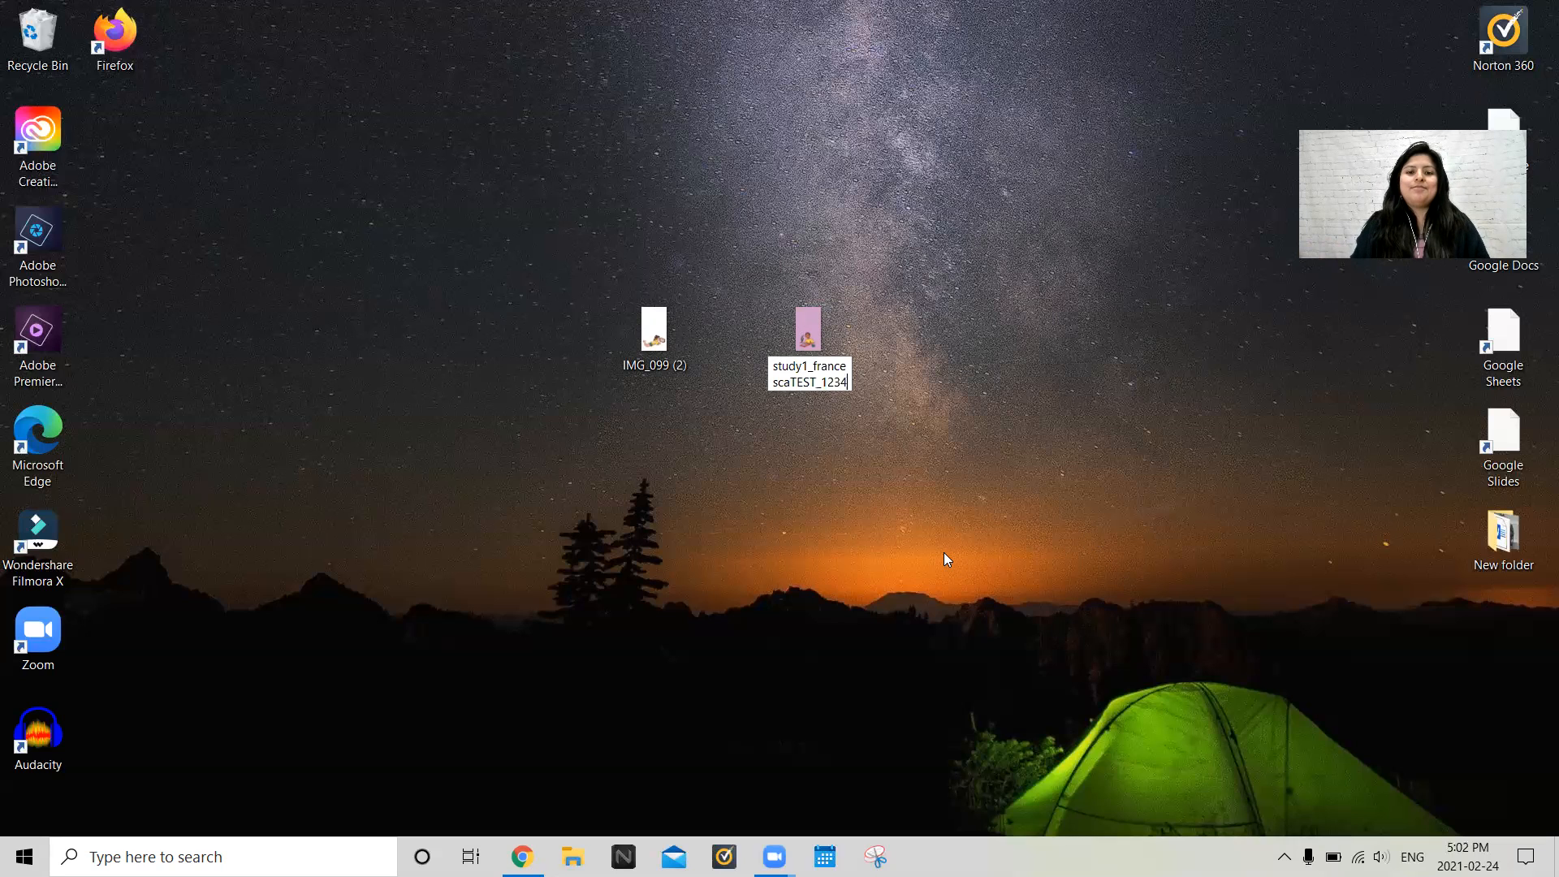
key("Return")
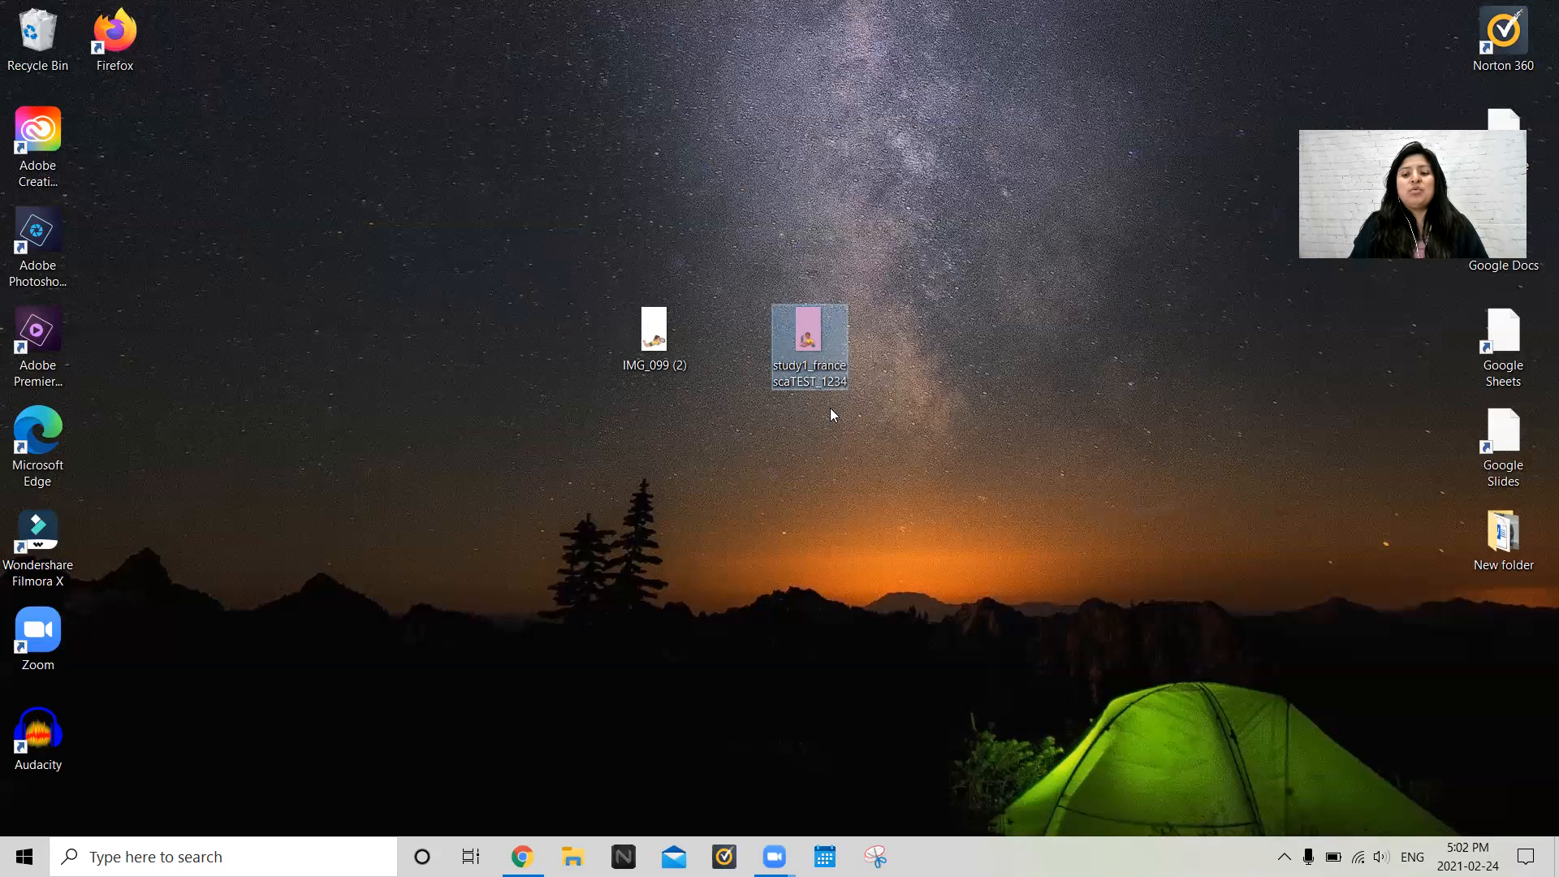
Rename IMG_099 (2) as study2, the artist's name and the member number, joined by underscores
right_click(654, 335)
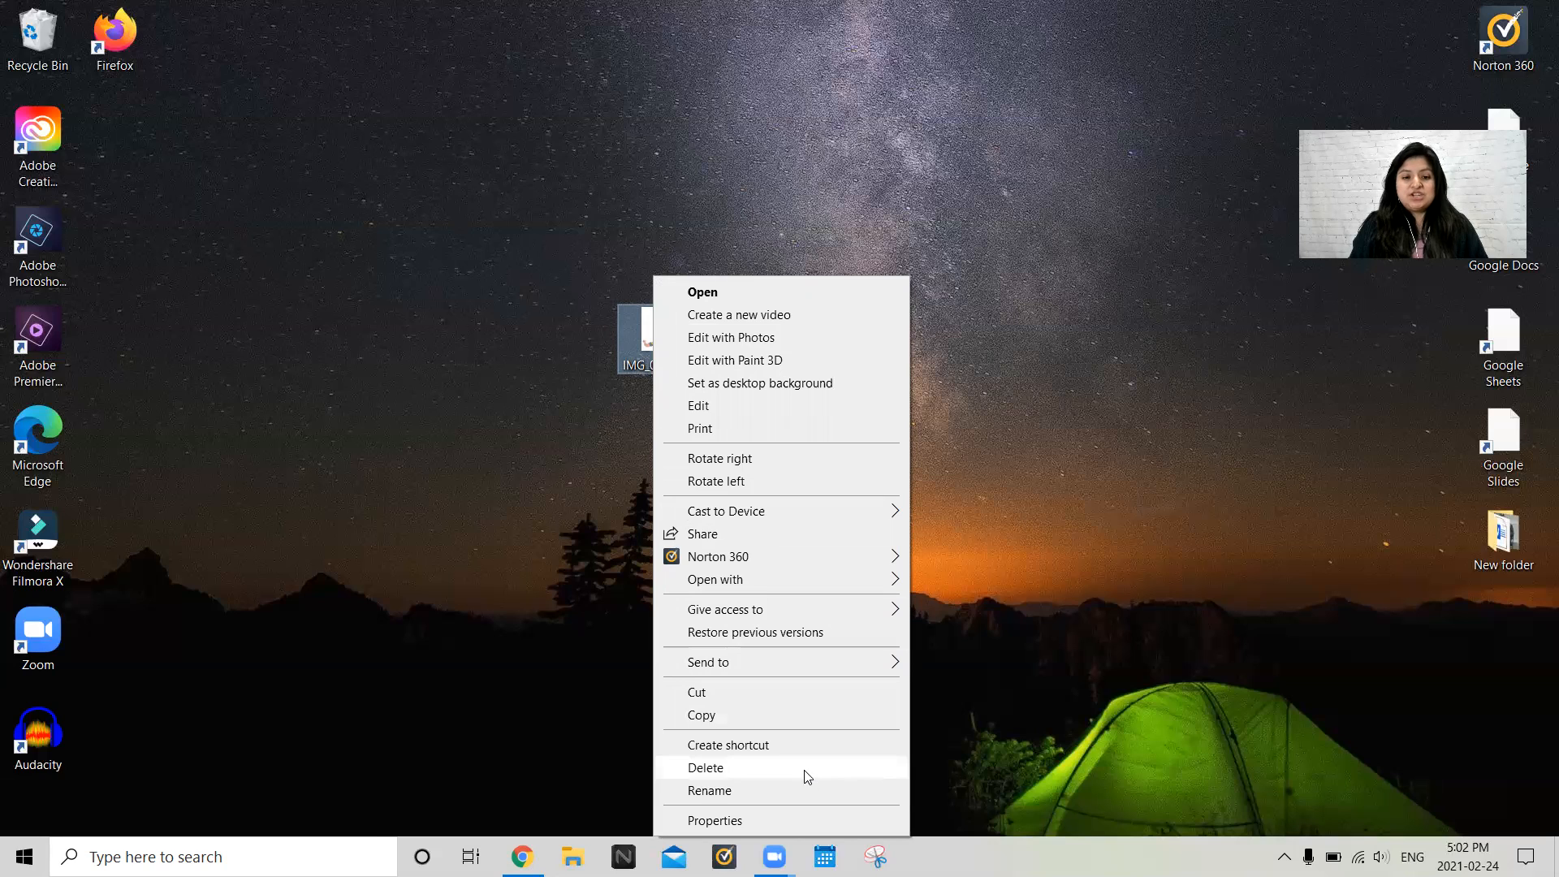
left_click(778, 791)
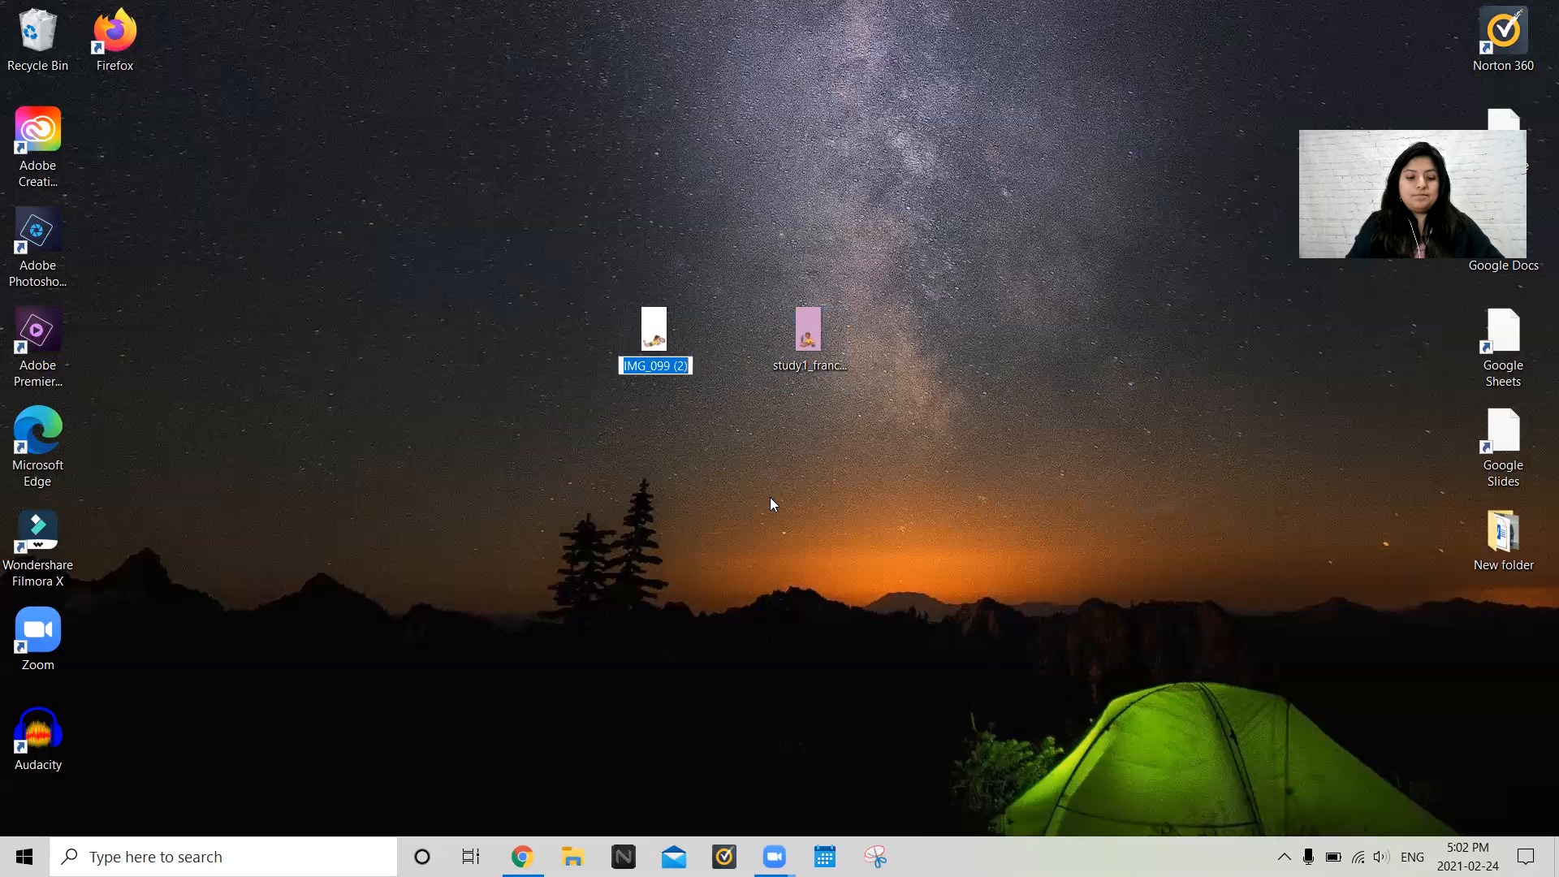
type("study2")
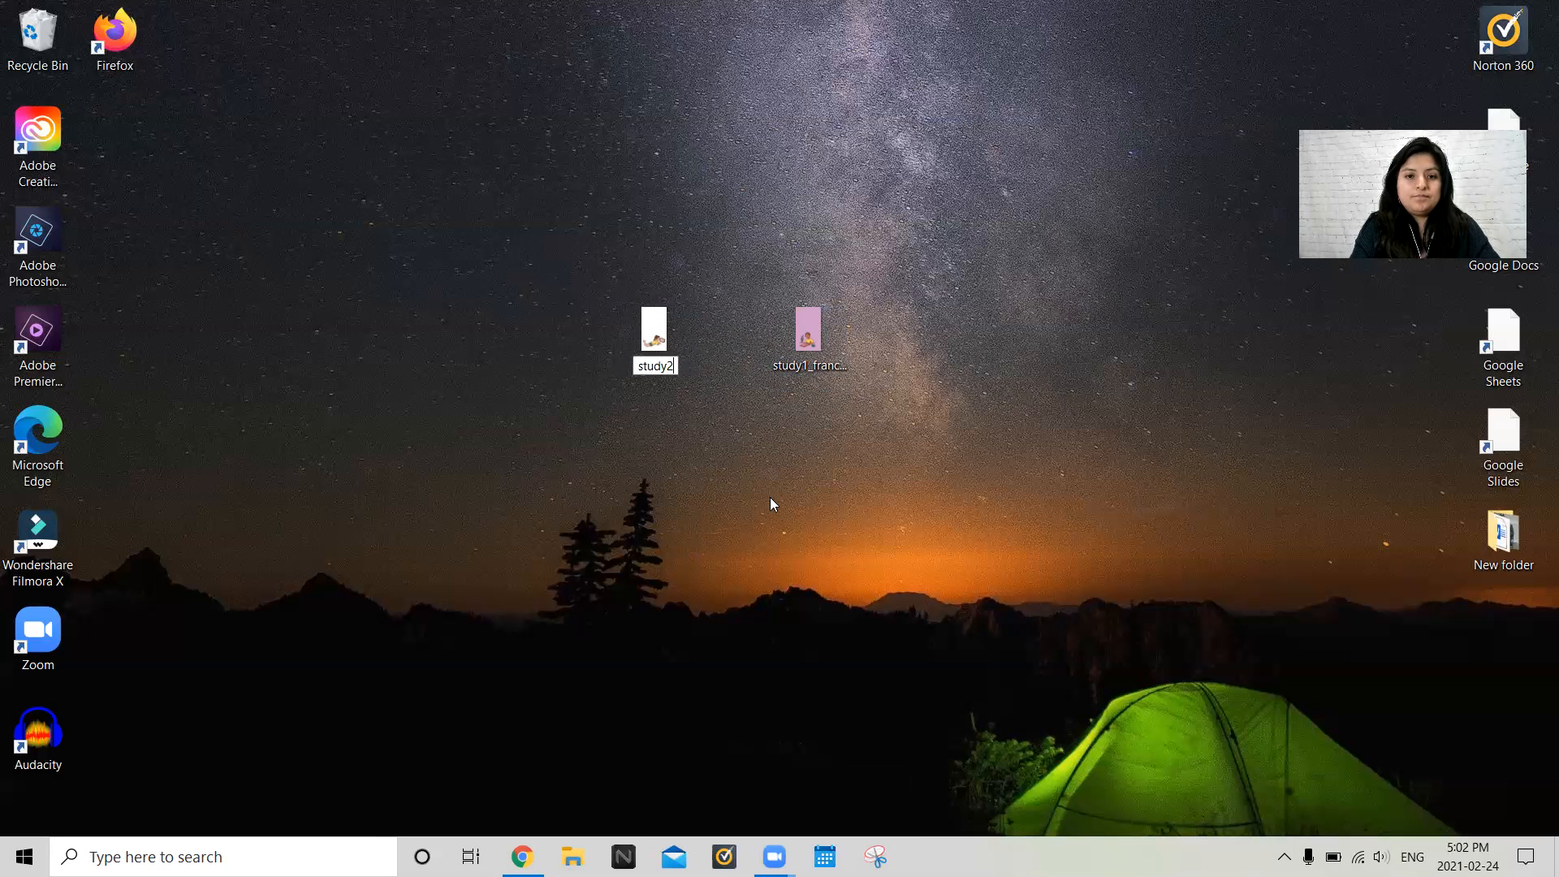
type("_francescaREST")
key("BackSpace")
key("BackSpace")
key("BackSpace")
key("BackSpace")
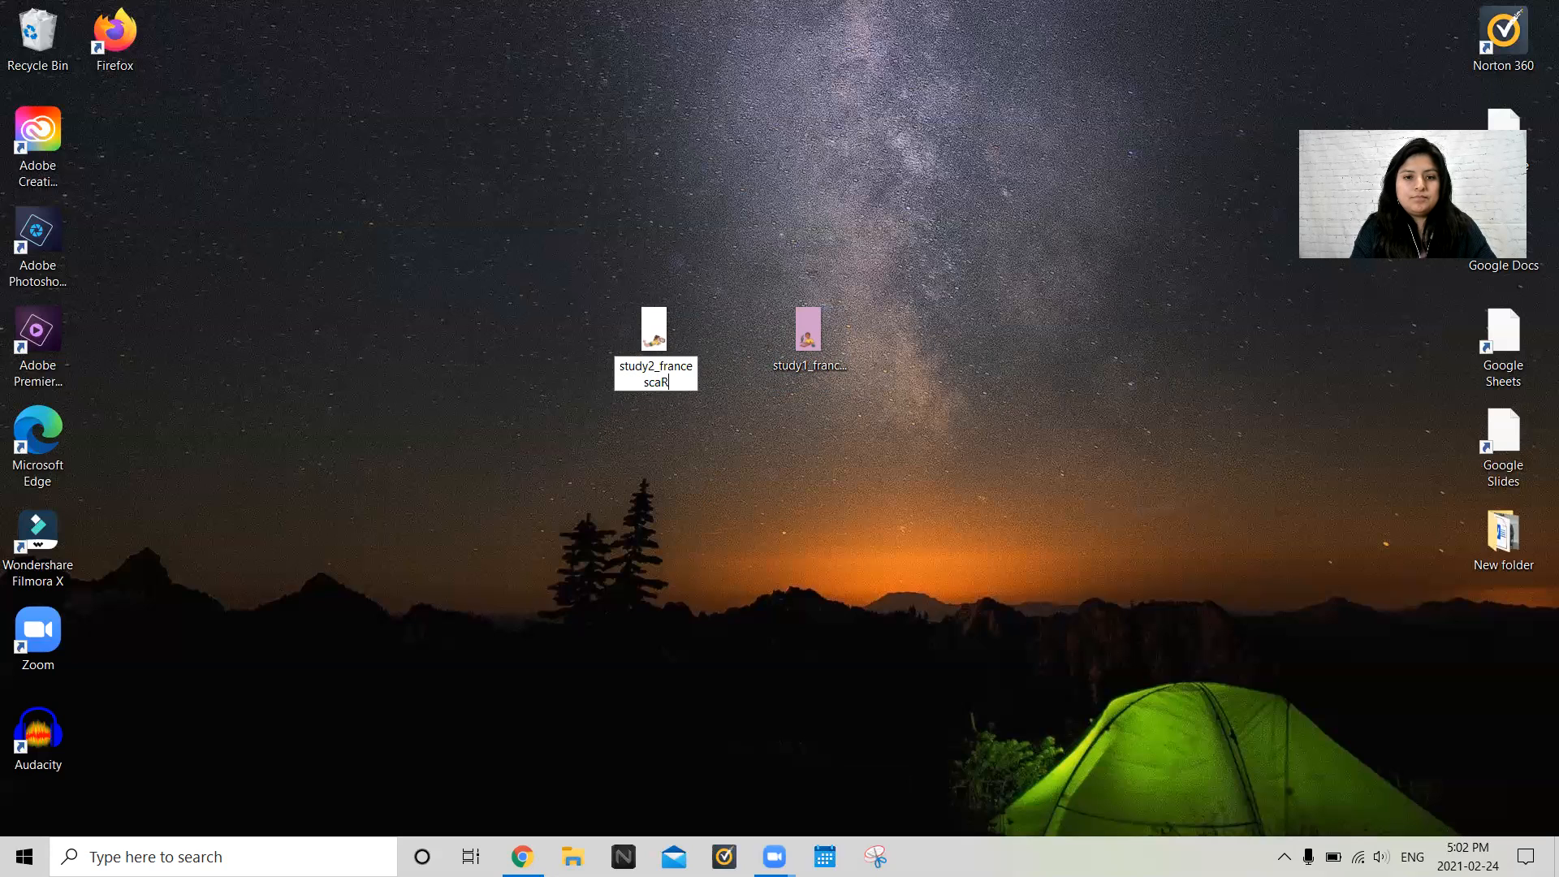
type("TEST_1234")
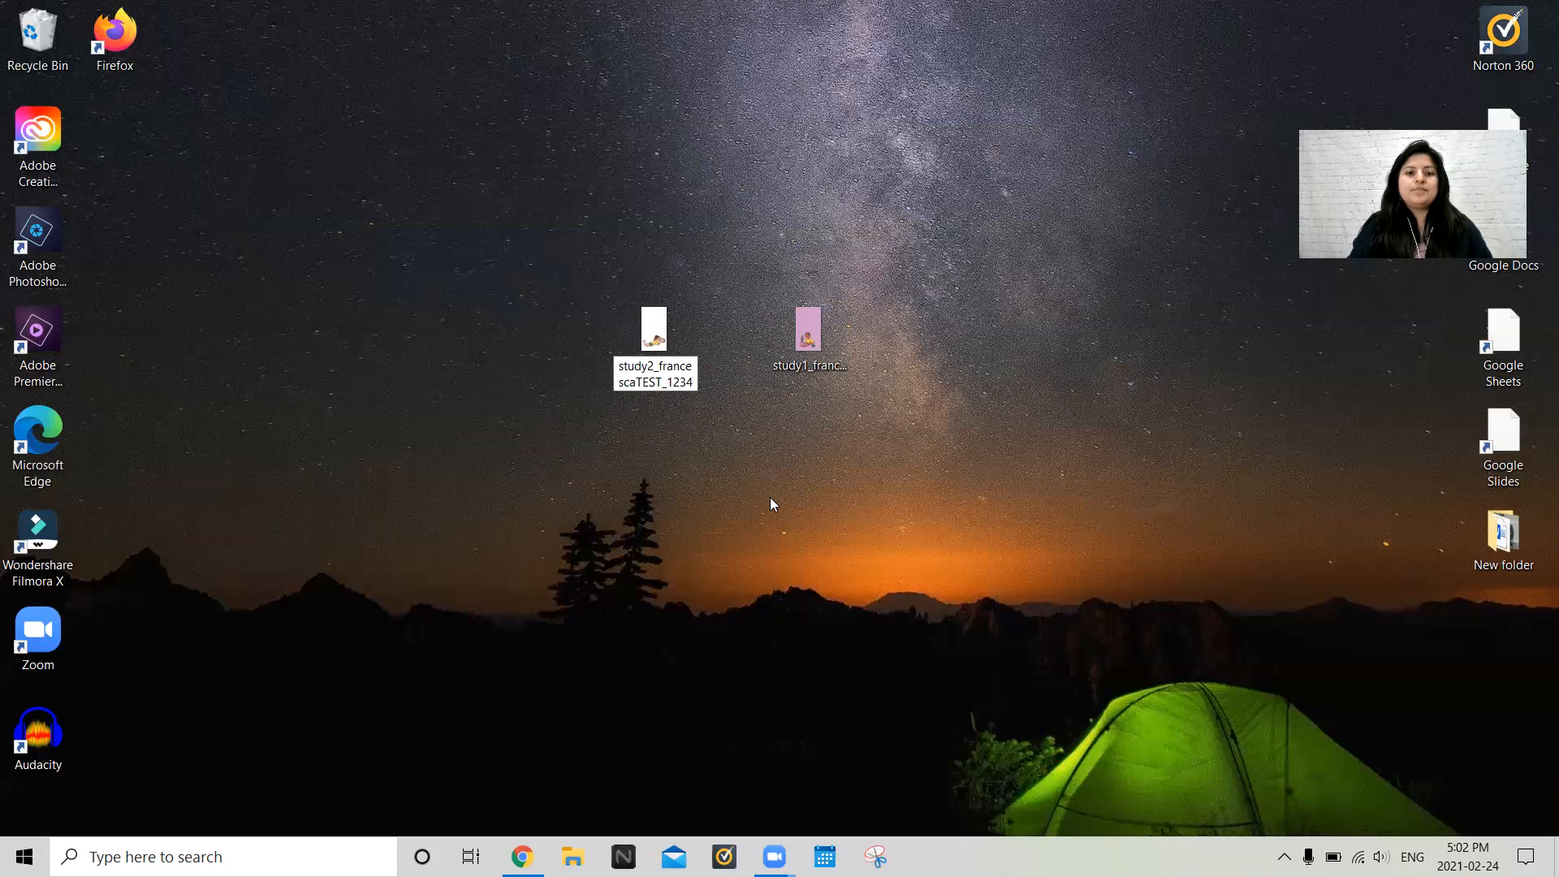
key("Return")
Move the renamed study1 image back beside the study2 image on the desktop and deselect it
left_click(808, 339)
left_click_drag(808, 339, 742, 322)
left_click(943, 430)
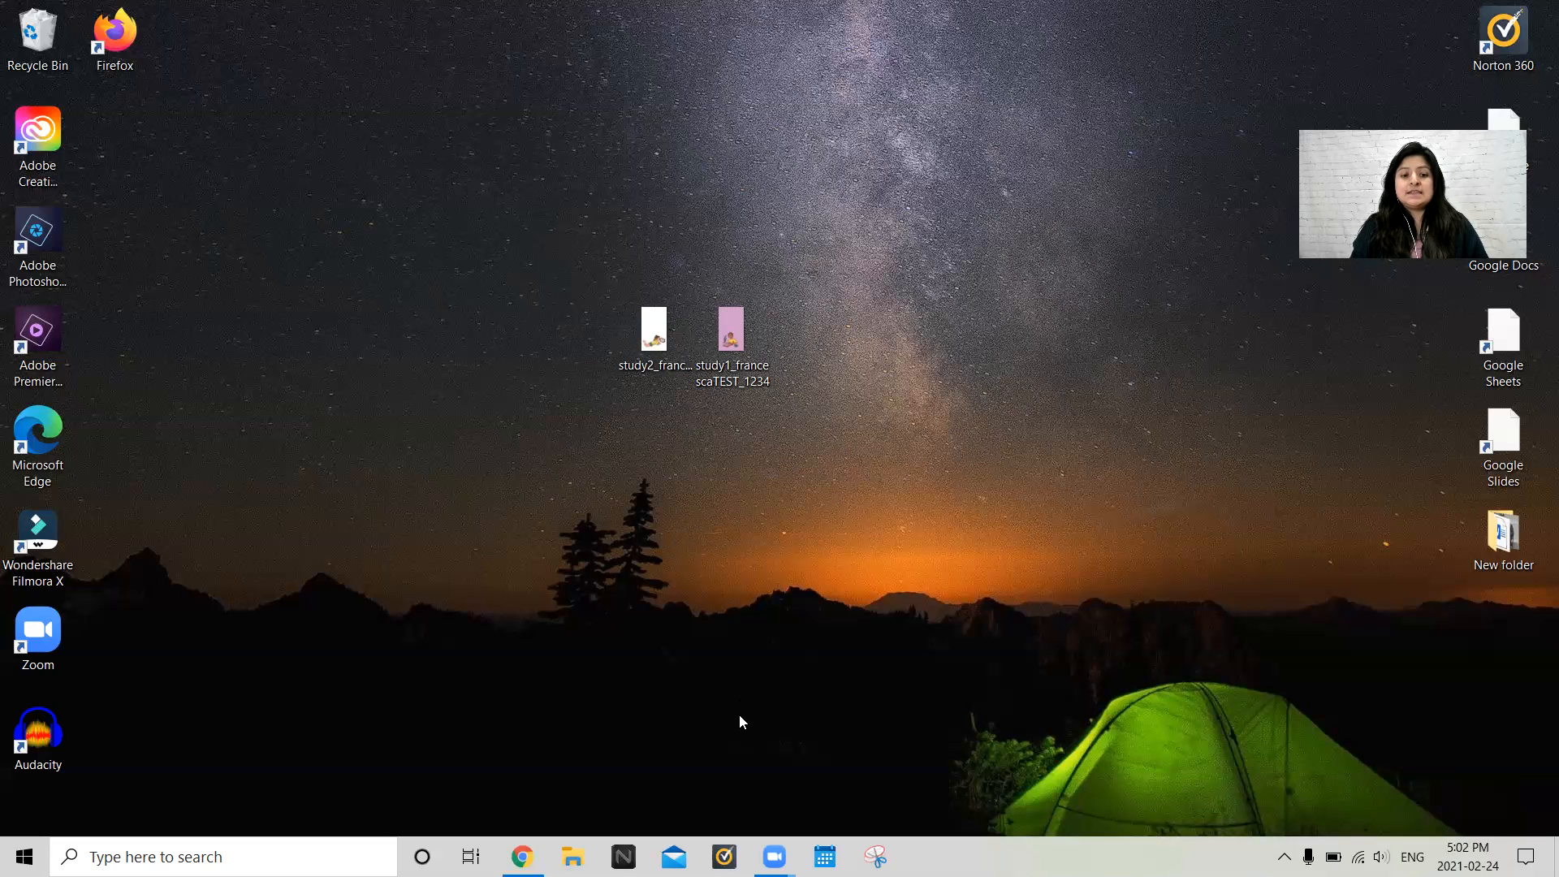
Switch back to the Online Gallery Submission page in Chrome and go to the artist form below the guidelines
mouse_move(522, 857)
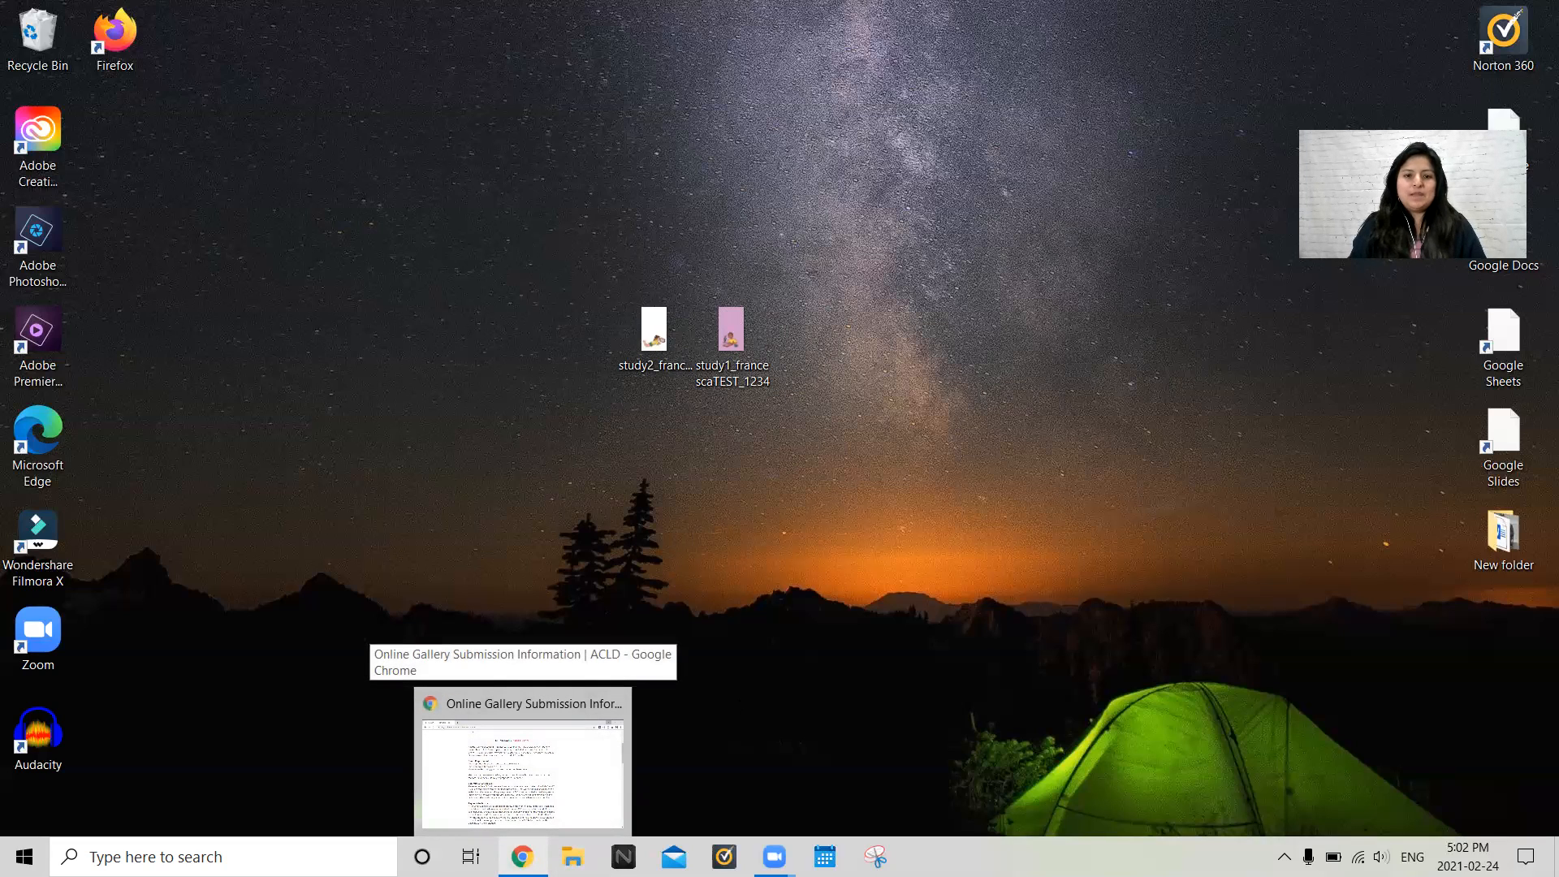
left_click(522, 763)
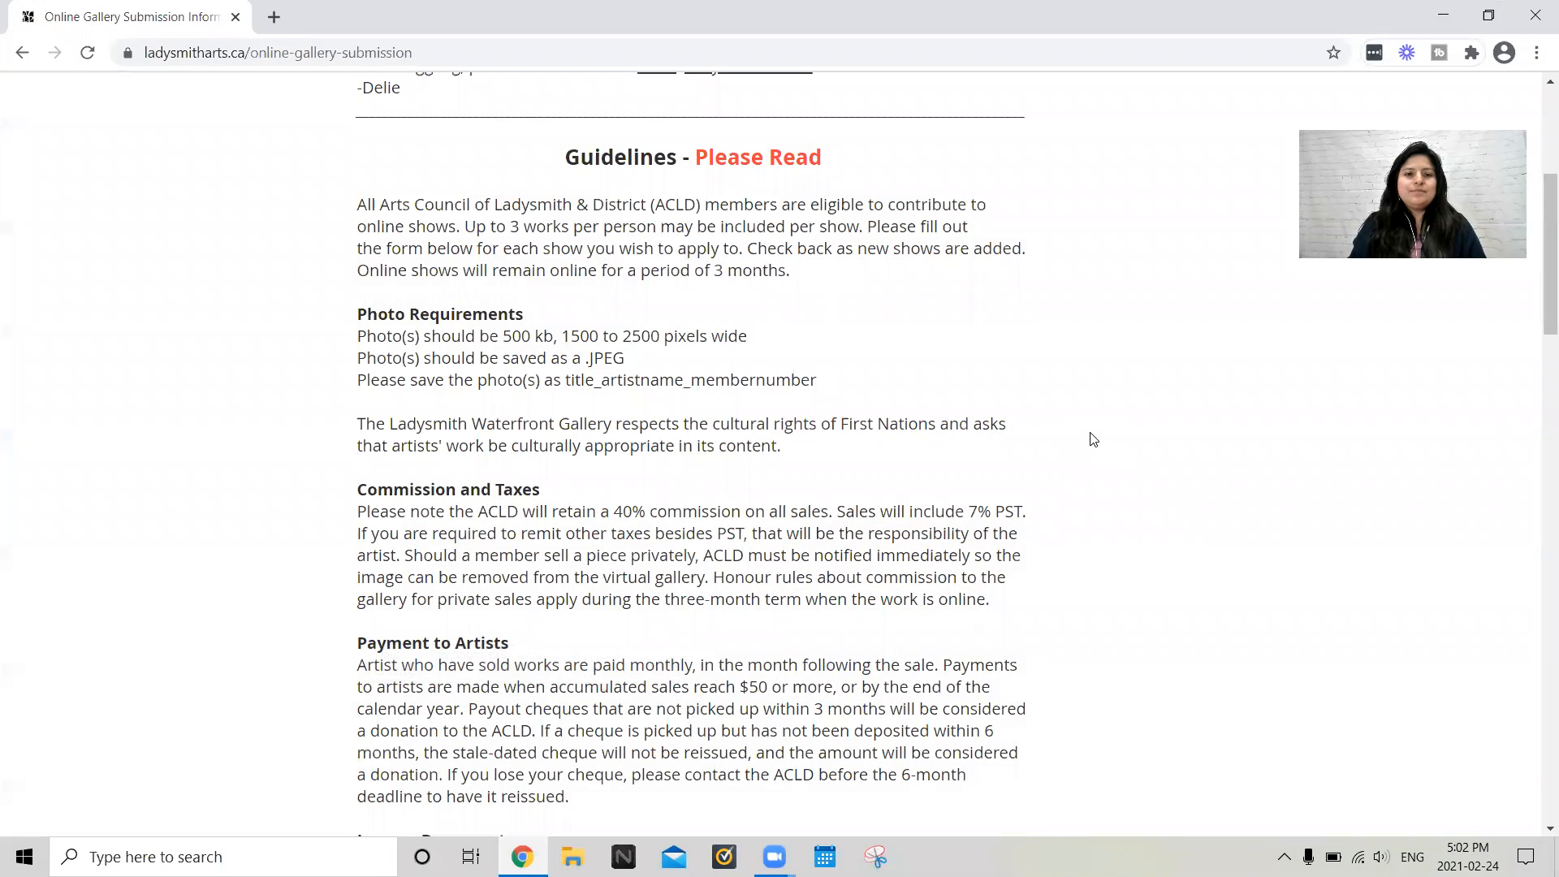
scroll(880, 303, "down", 1)
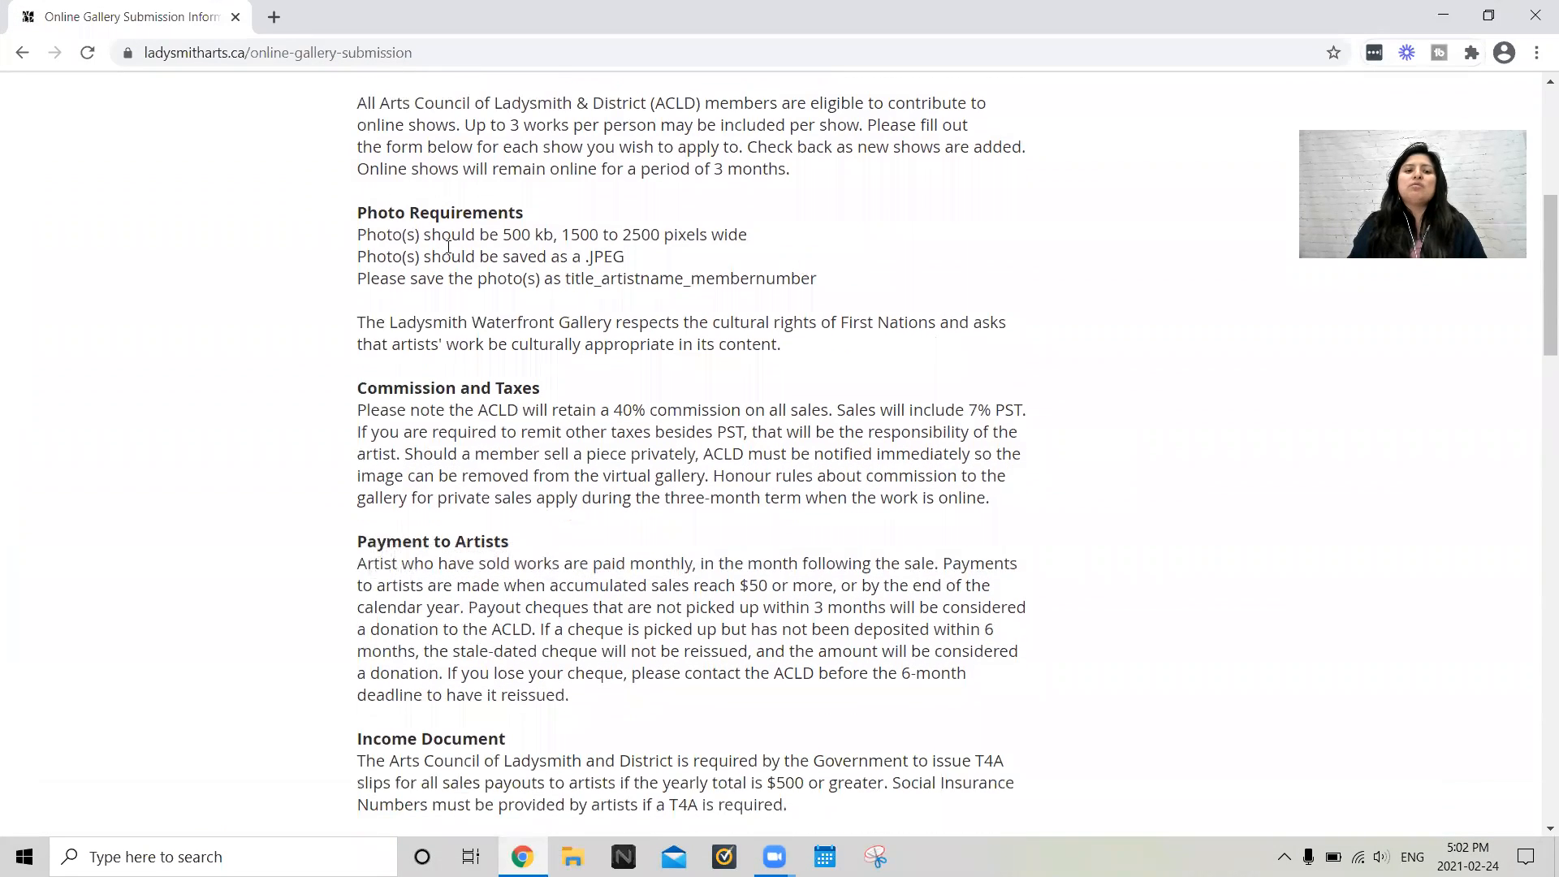
scroll(791, 395, "down", 8)
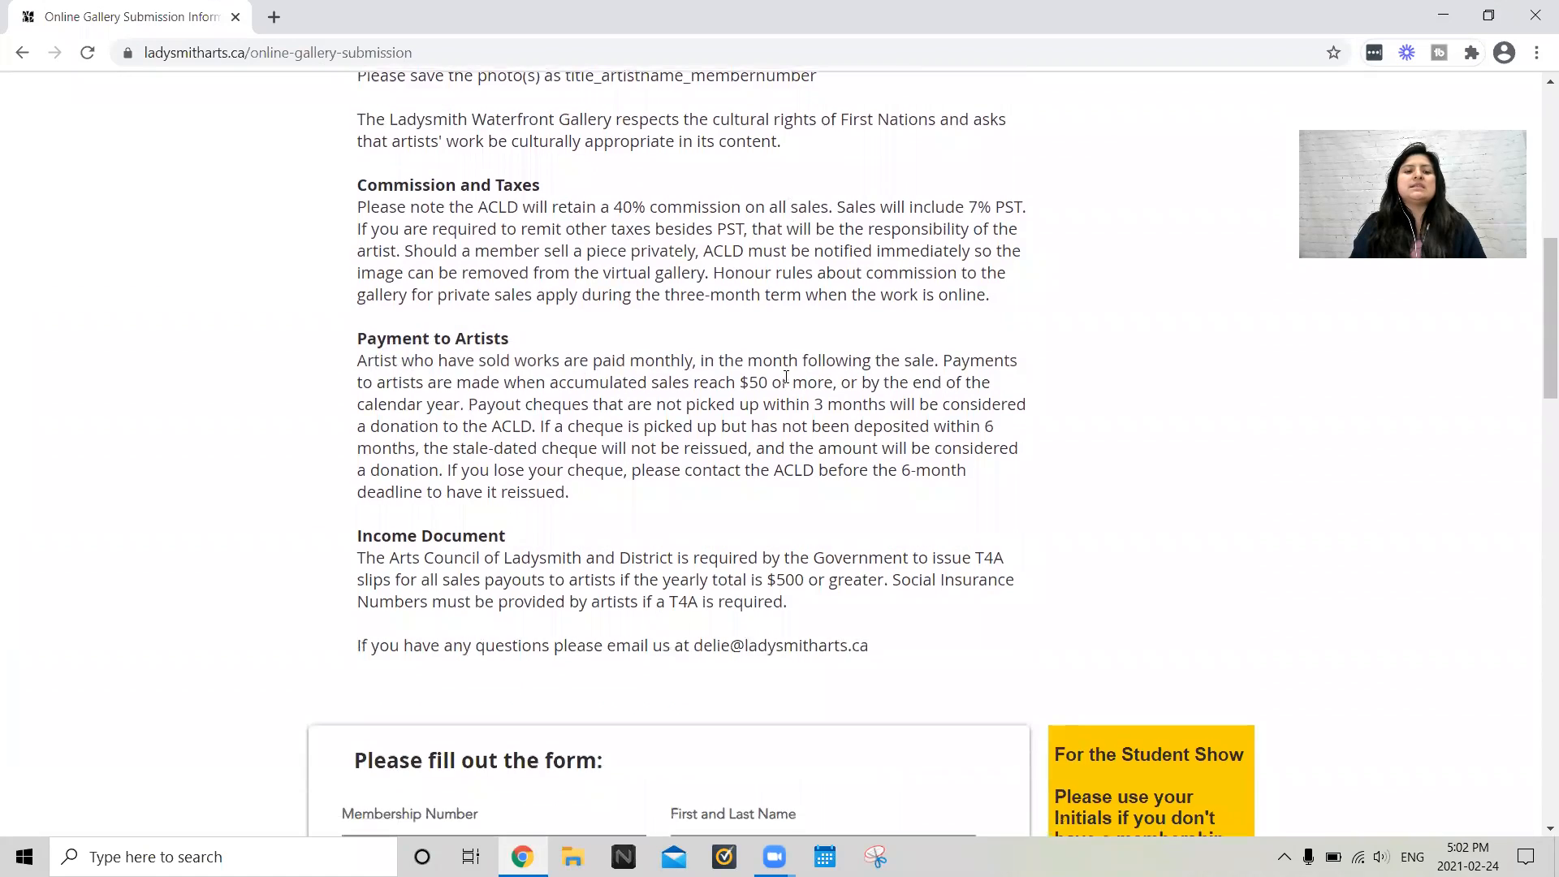
scroll(787, 377, "down", 1)
scroll(804, 401, "up", 1)
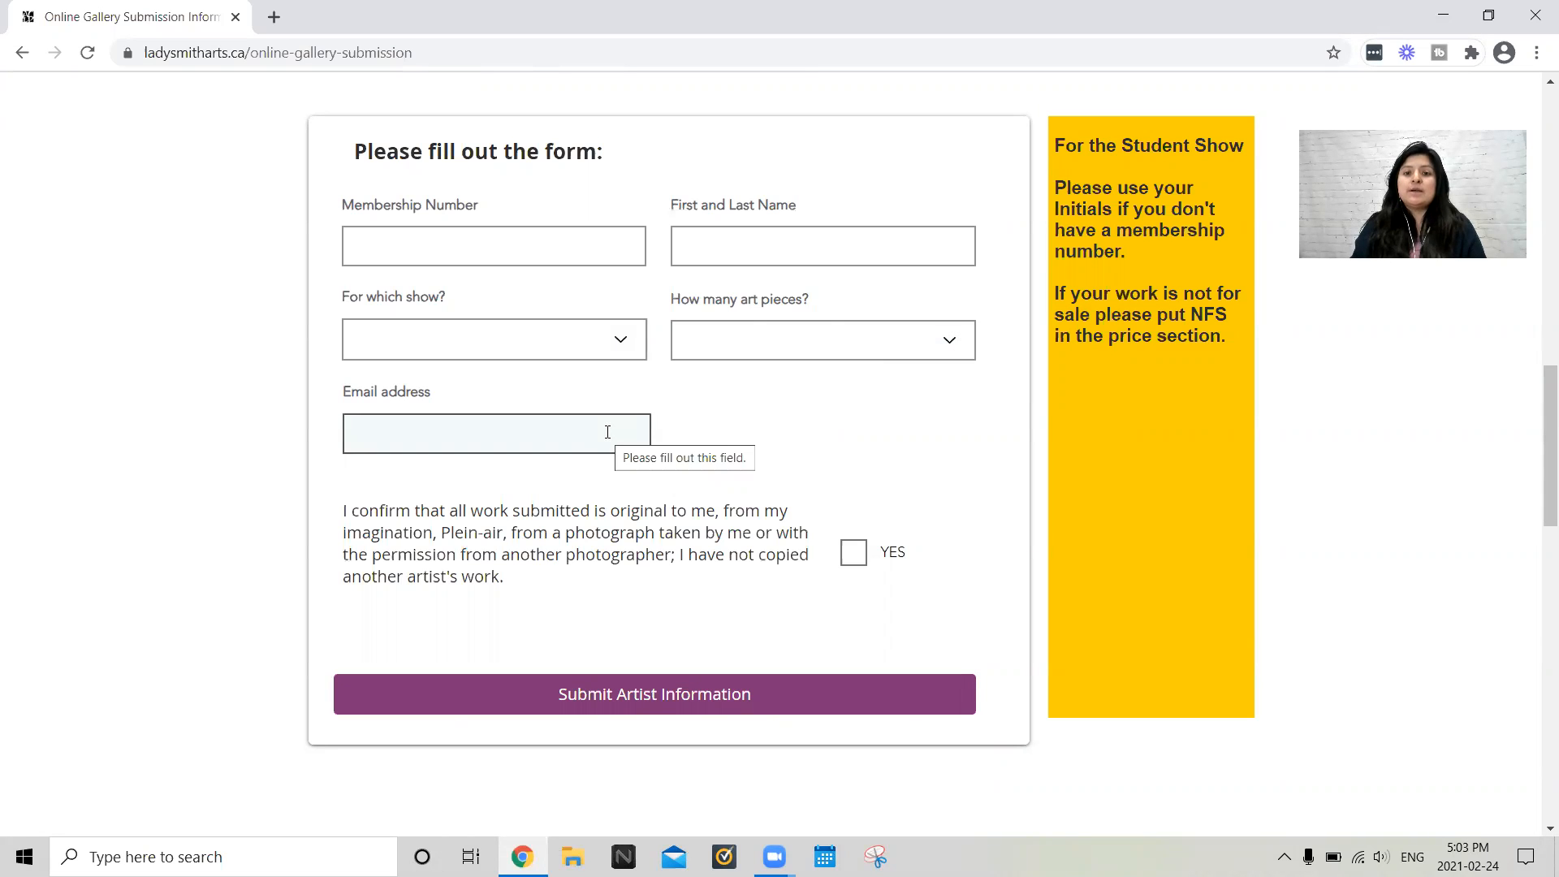
scroll(780, 361, "up", 1)
Fill in the membership number and the artist's first and last name on the form using the saved entries
left_click(614, 348)
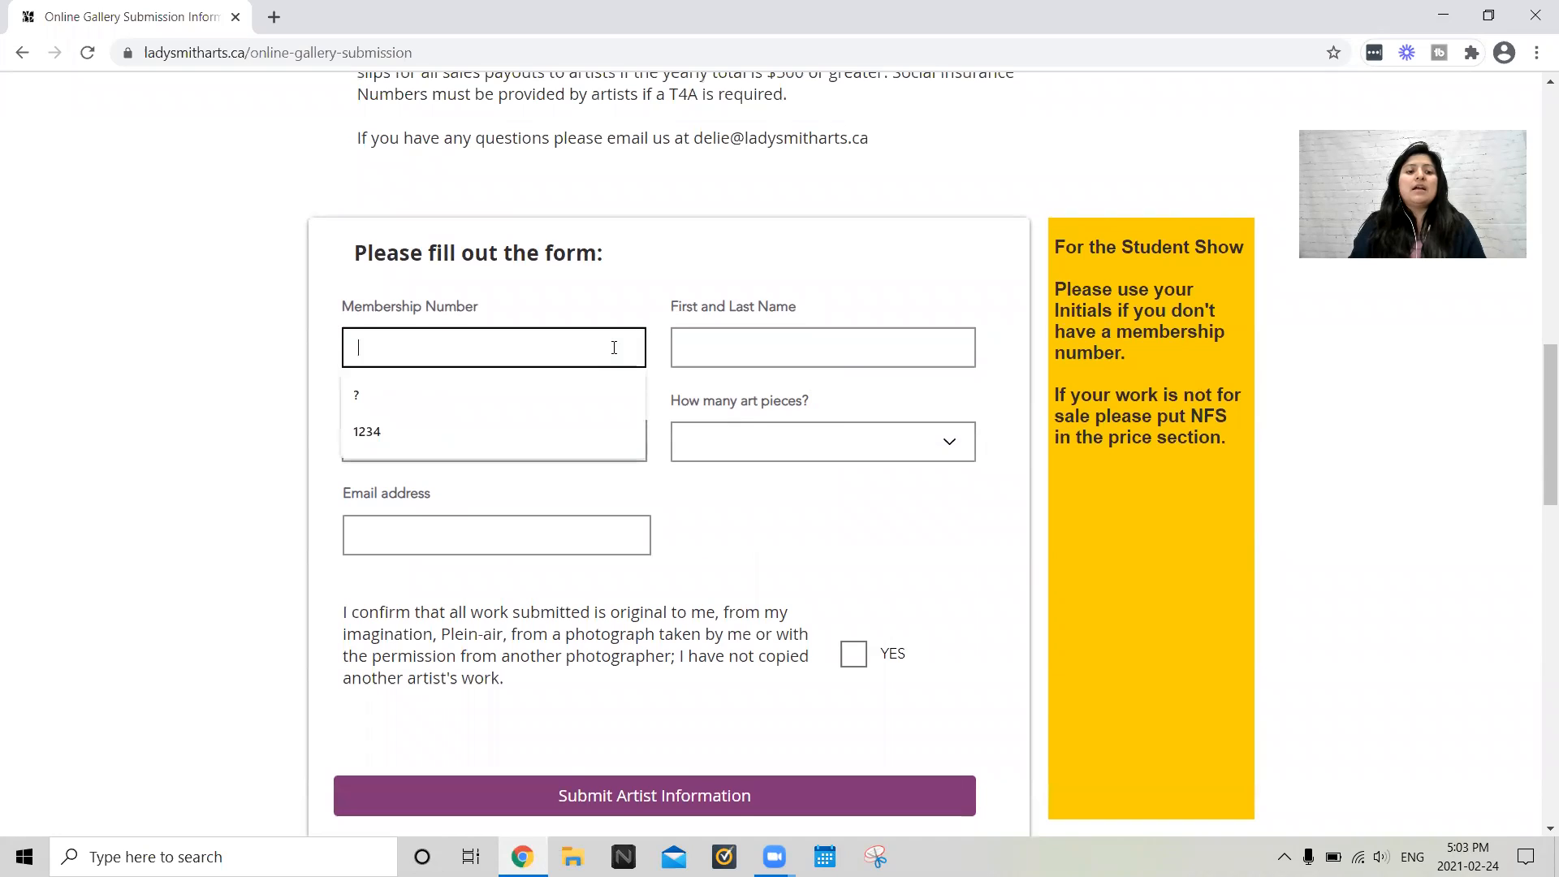
left_click(645, 286)
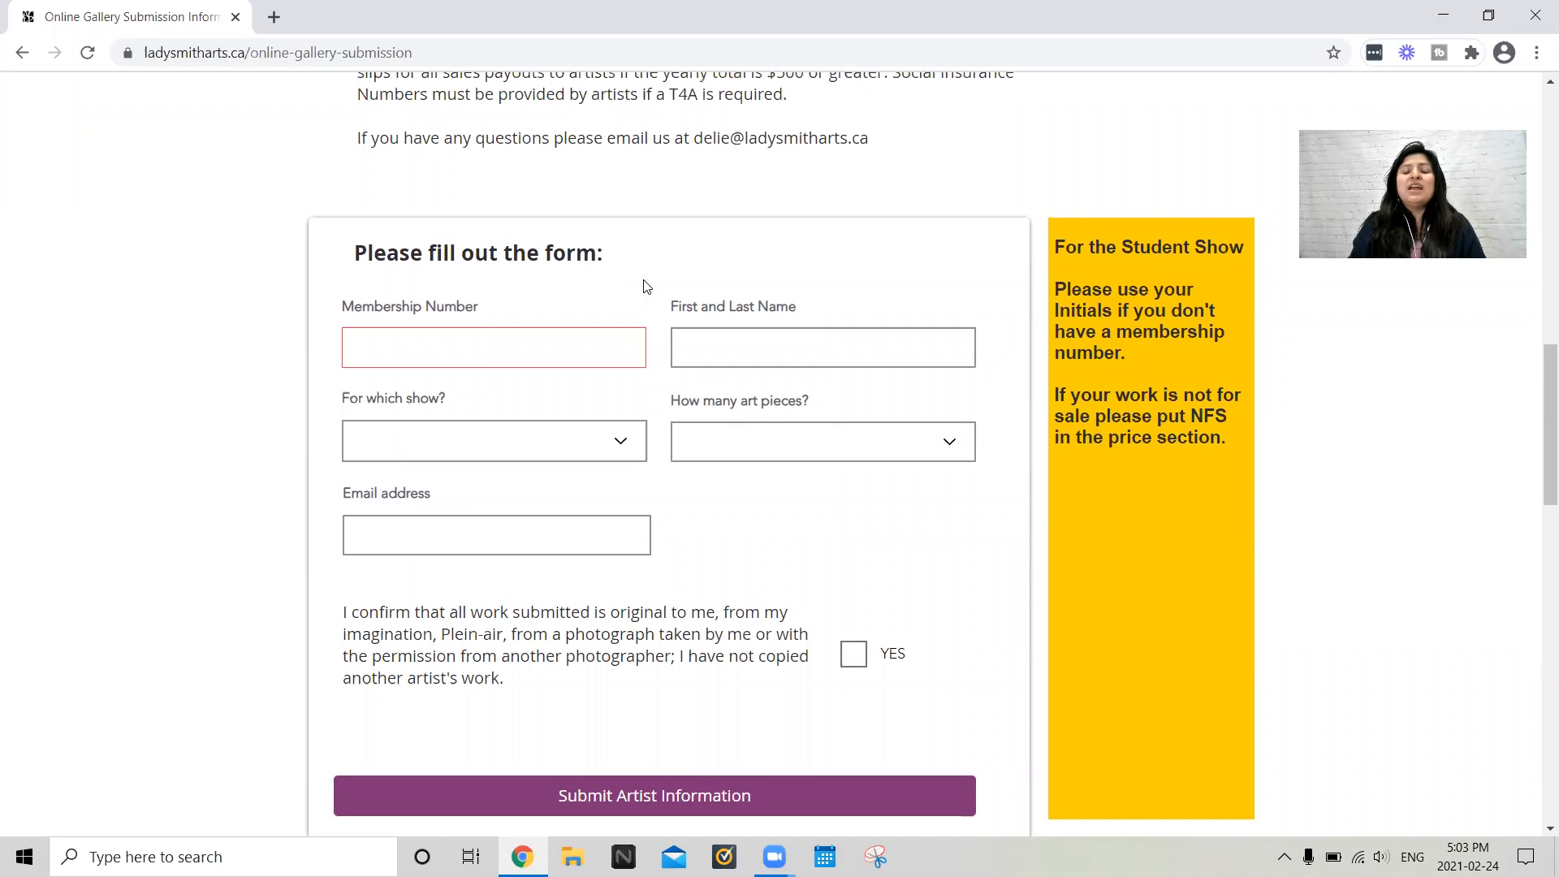
left_click(606, 336)
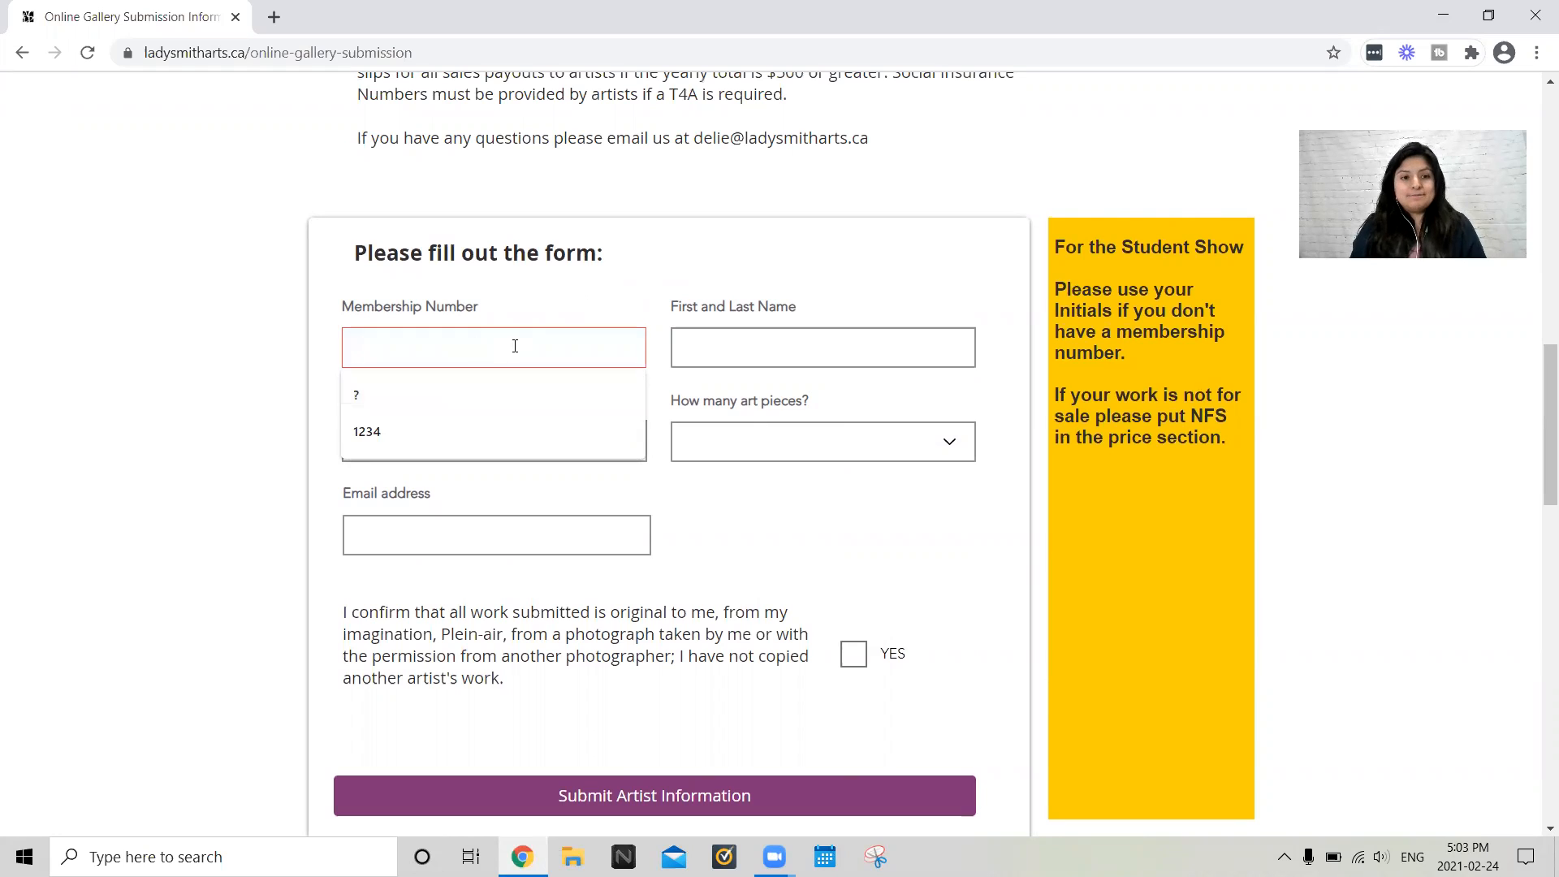
left_click(450, 430)
left_click(732, 346)
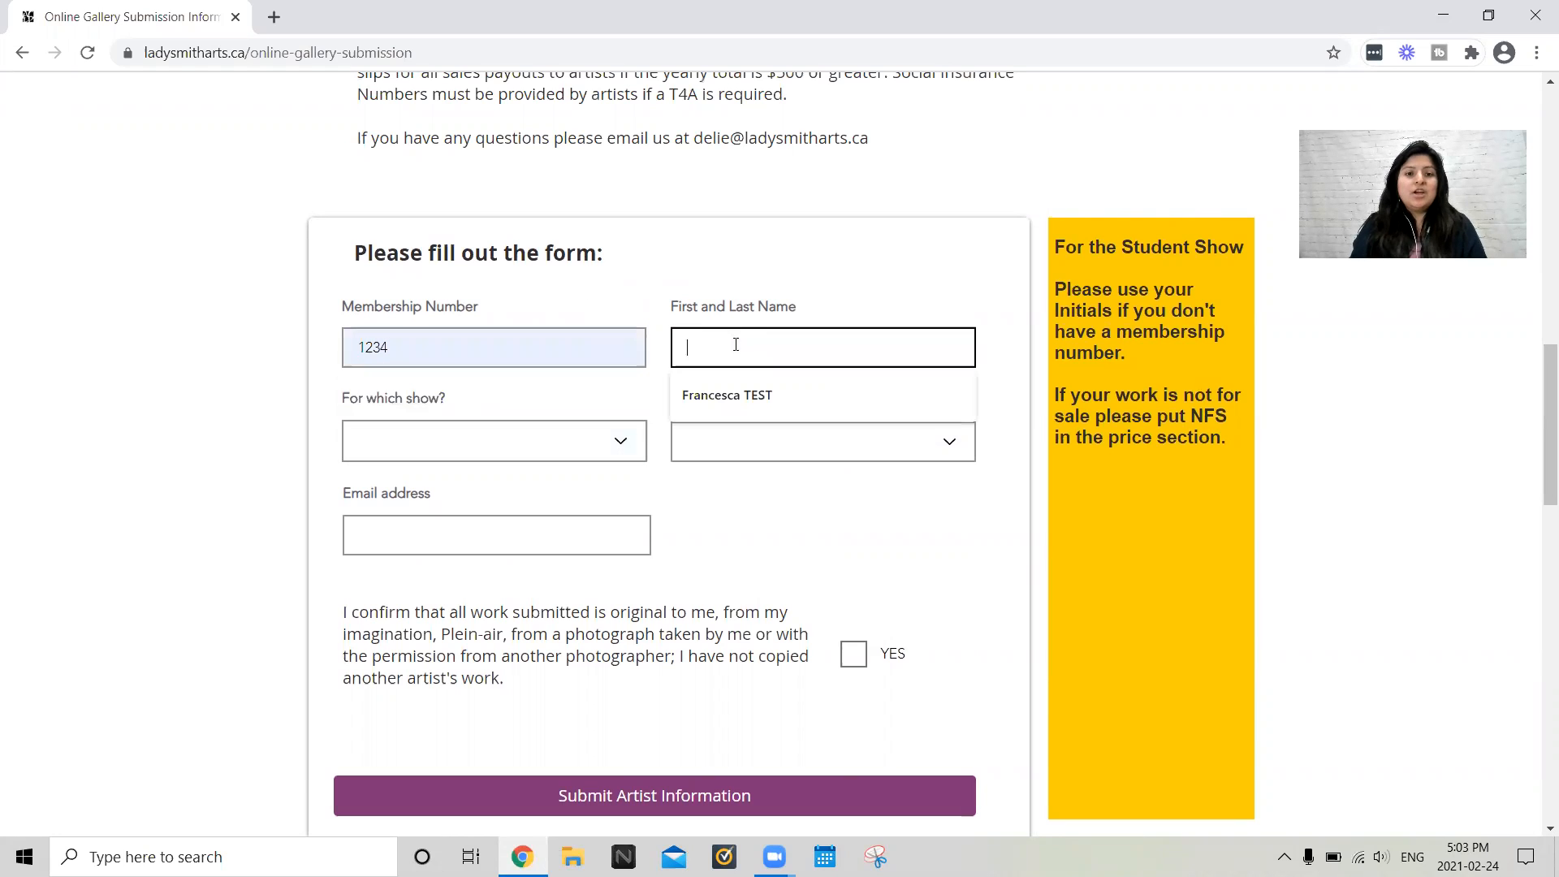
left_click(789, 397)
Choose the "March 2021 - March 2nd Deadline" show and Two art pieces, and fill in the contact e-mail address
left_click(634, 443)
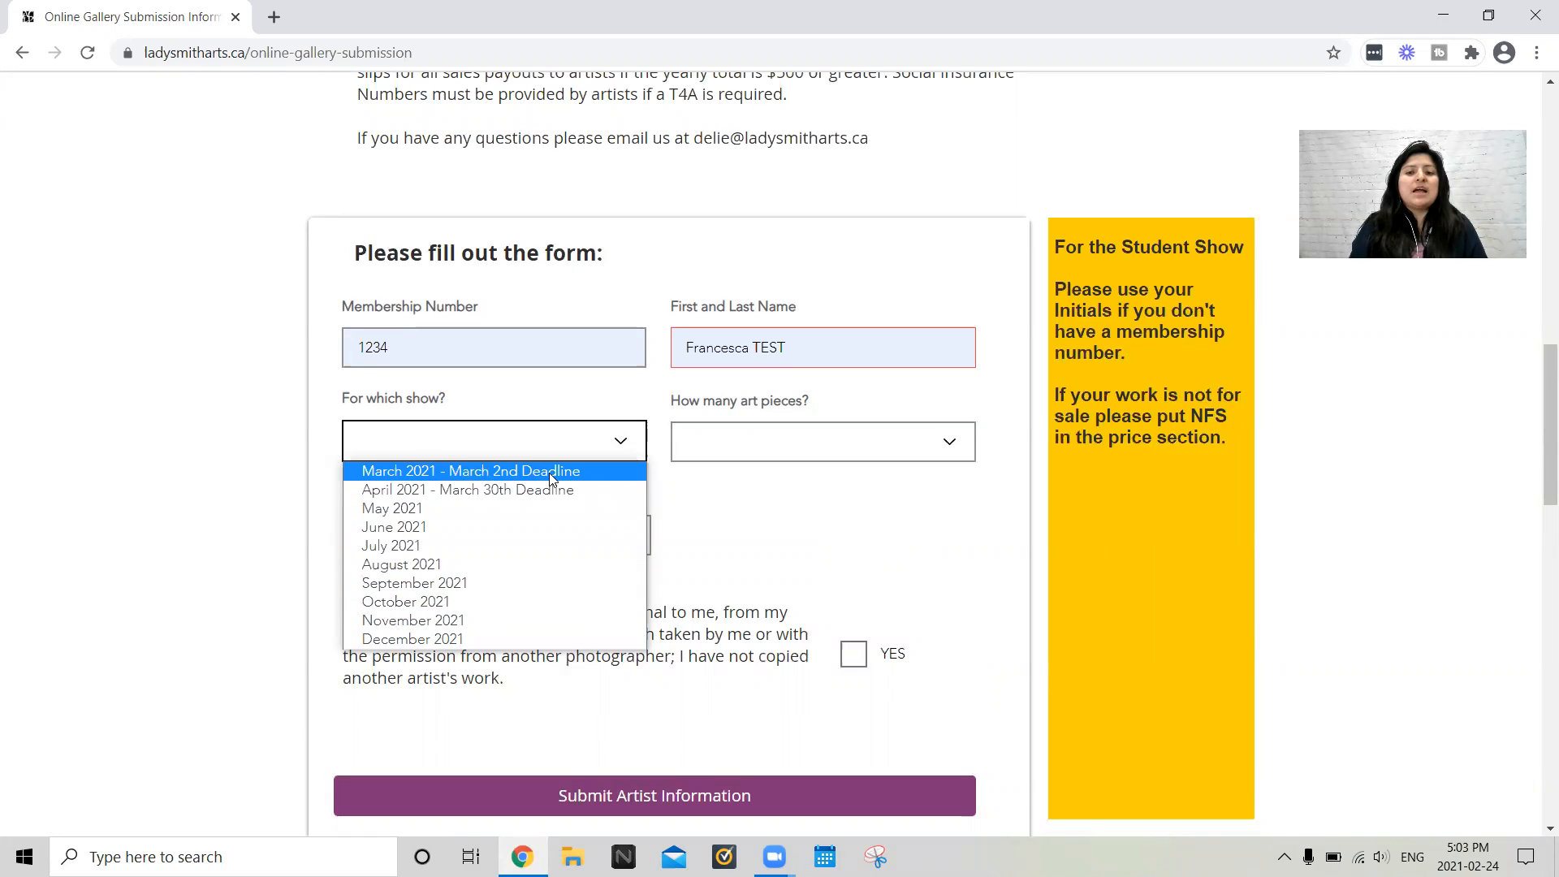
left_click(416, 476)
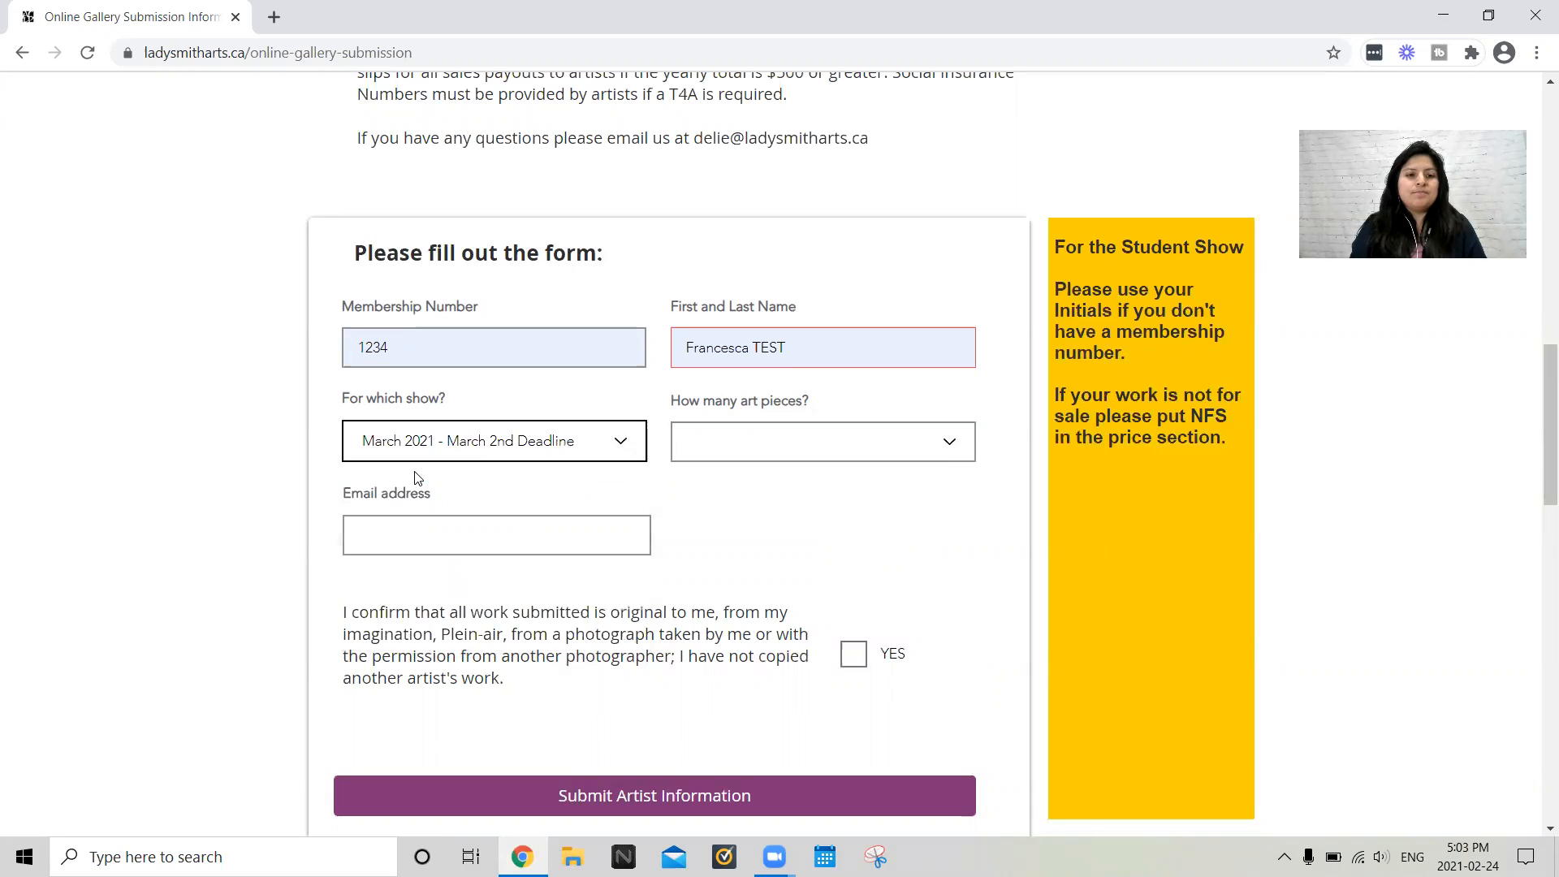
left_click(744, 458)
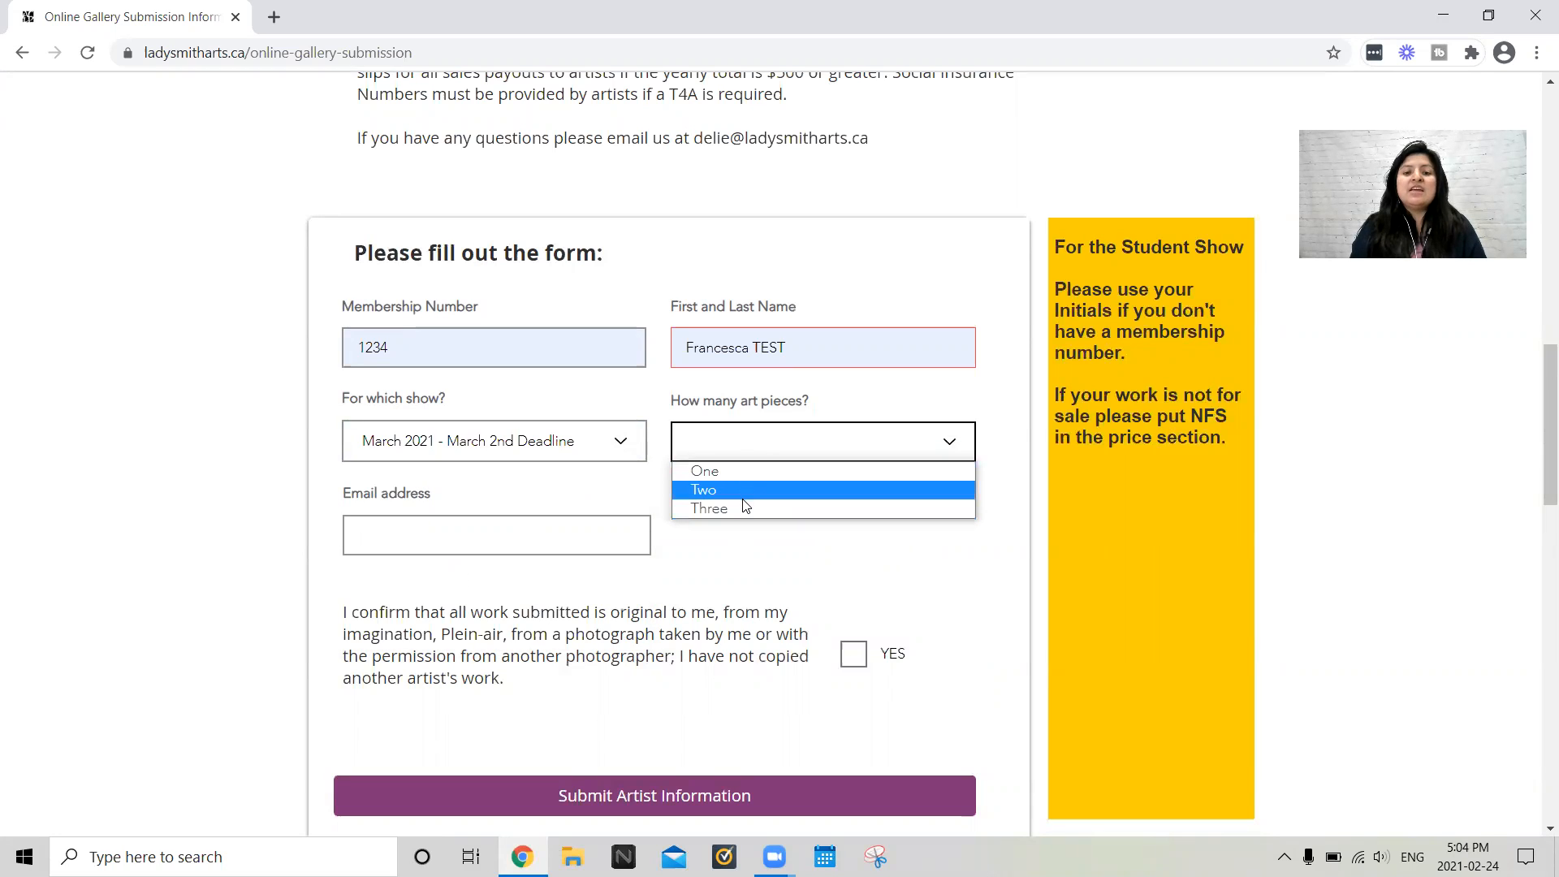
left_click(734, 490)
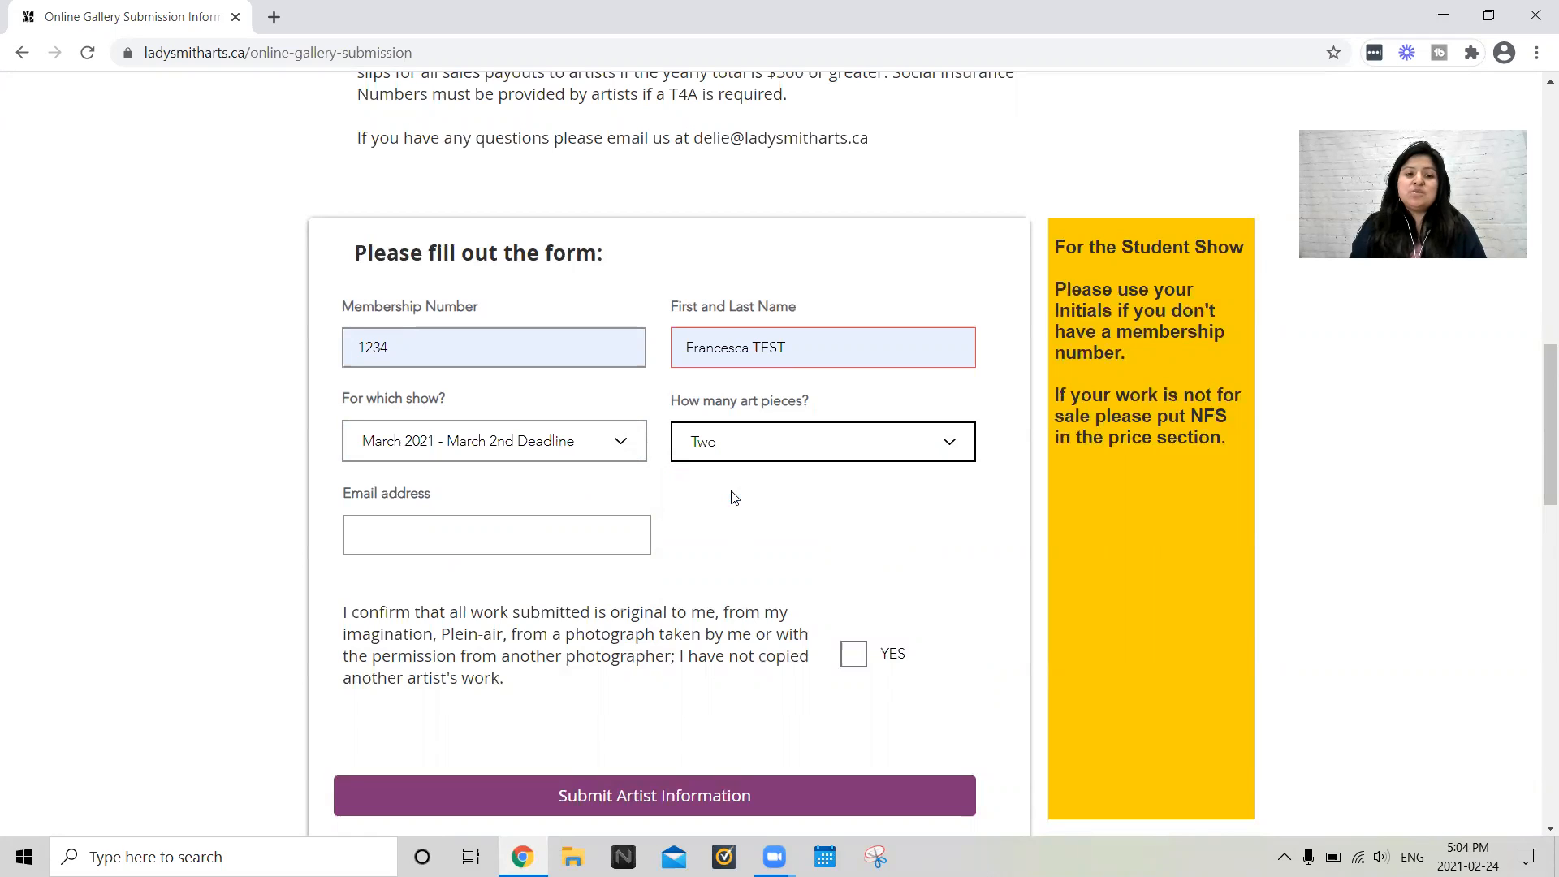
left_click(585, 533)
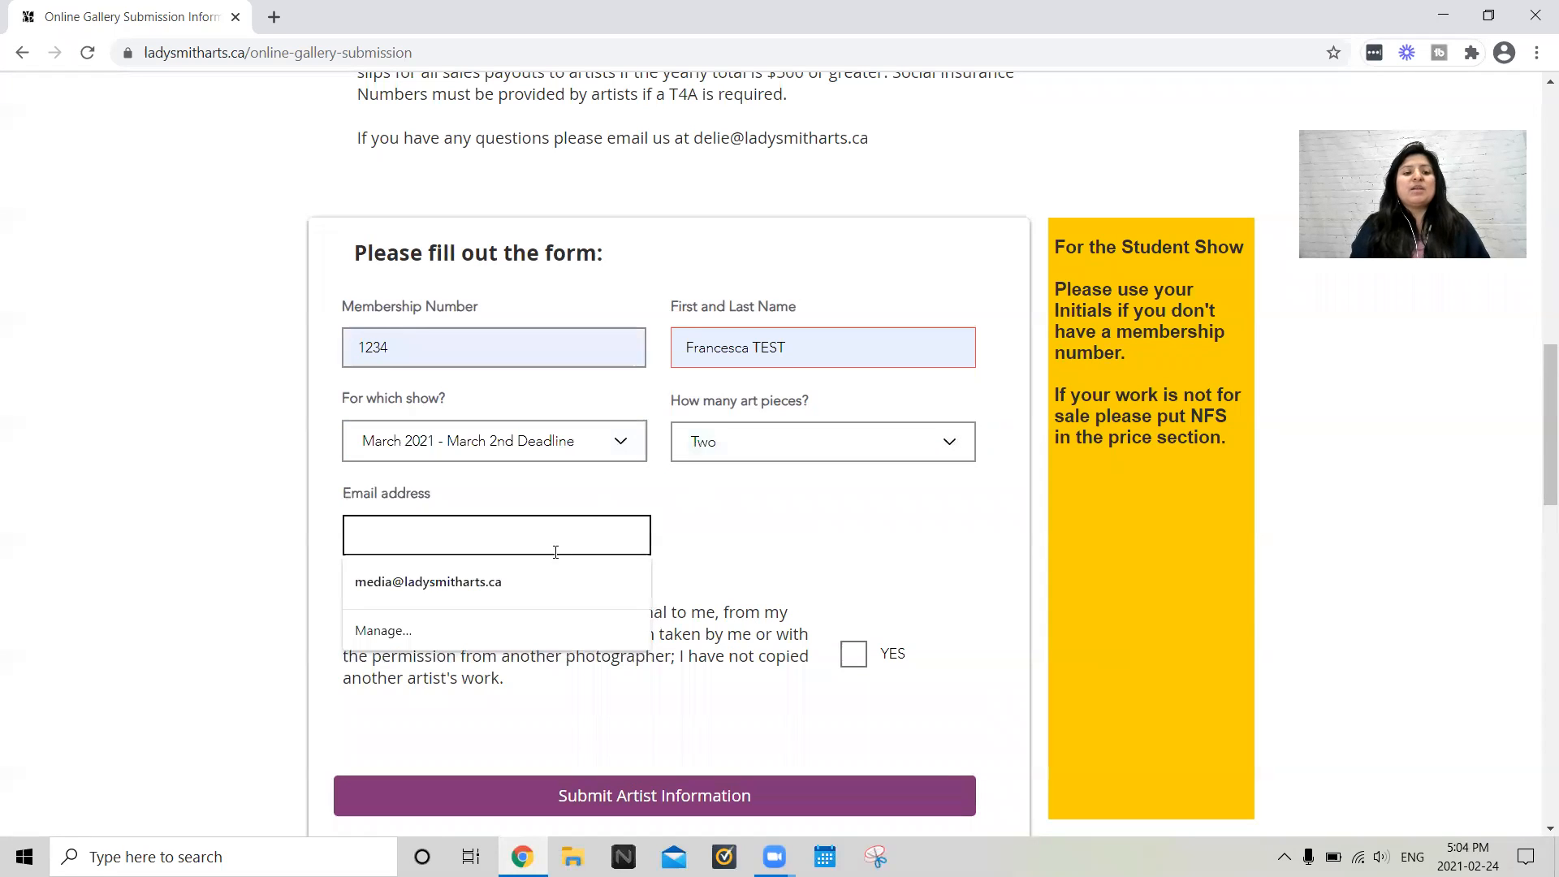
left_click(515, 576)
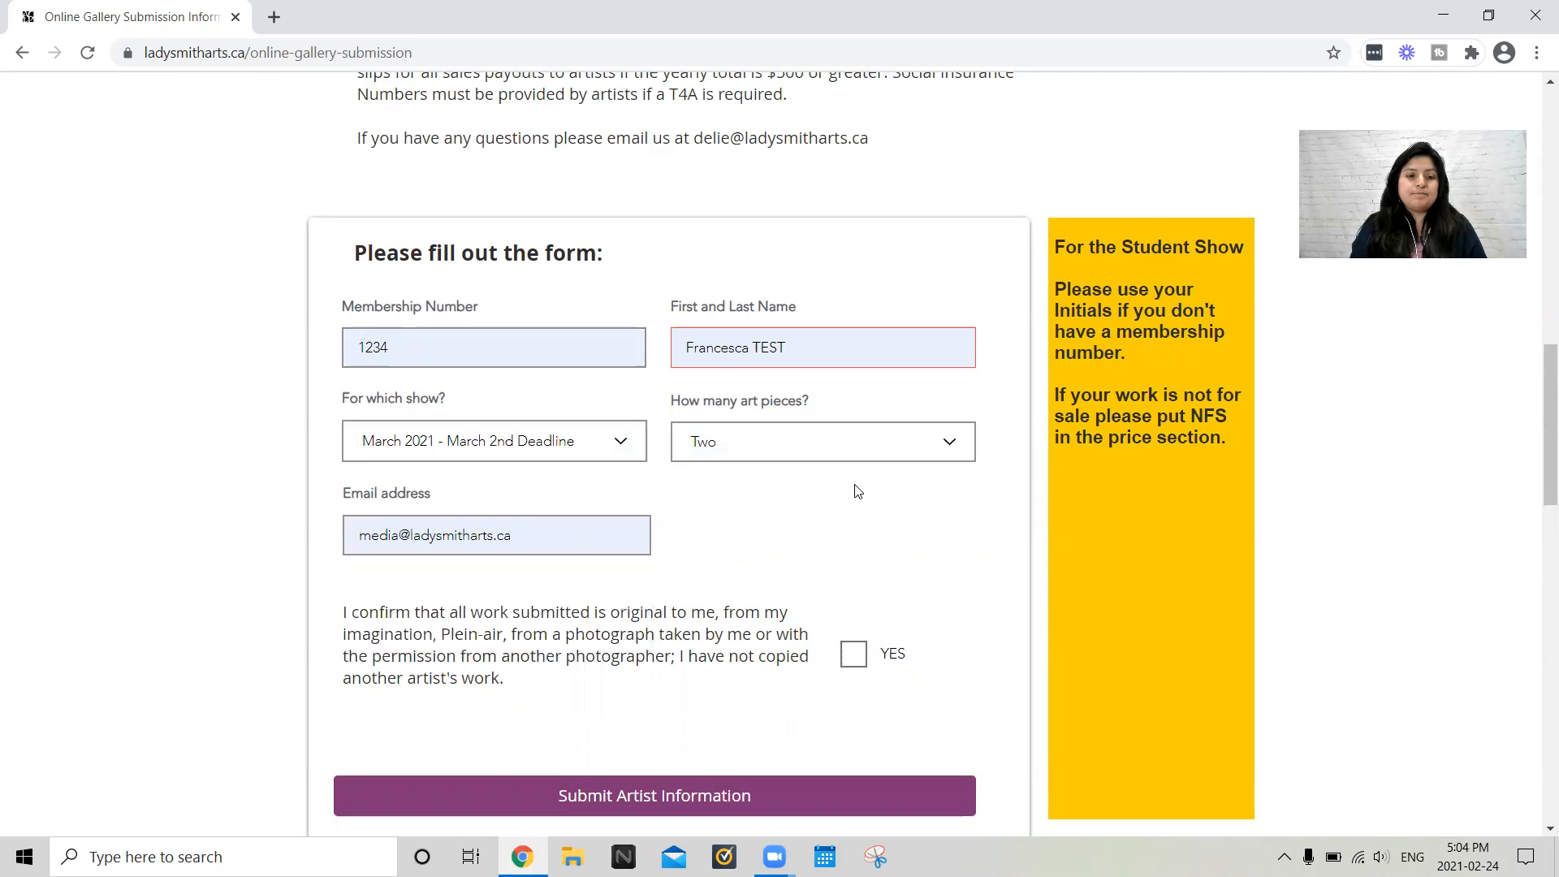
Confirm with YES that all submitted work is original and submit the artist information
scroll(853, 491, "down", 2)
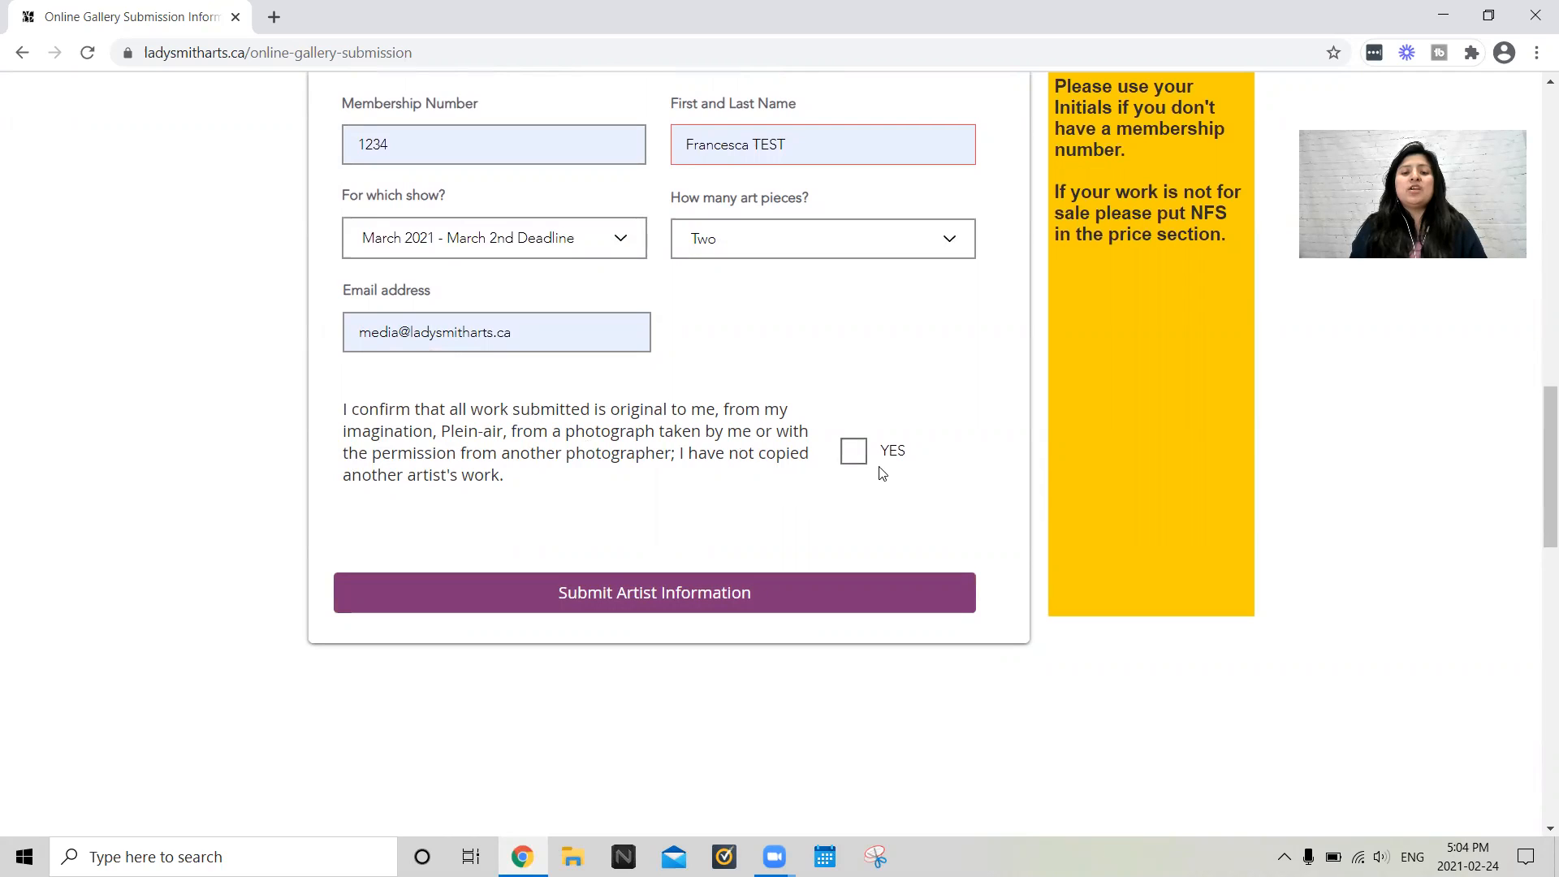
left_click(855, 460)
left_click(652, 600)
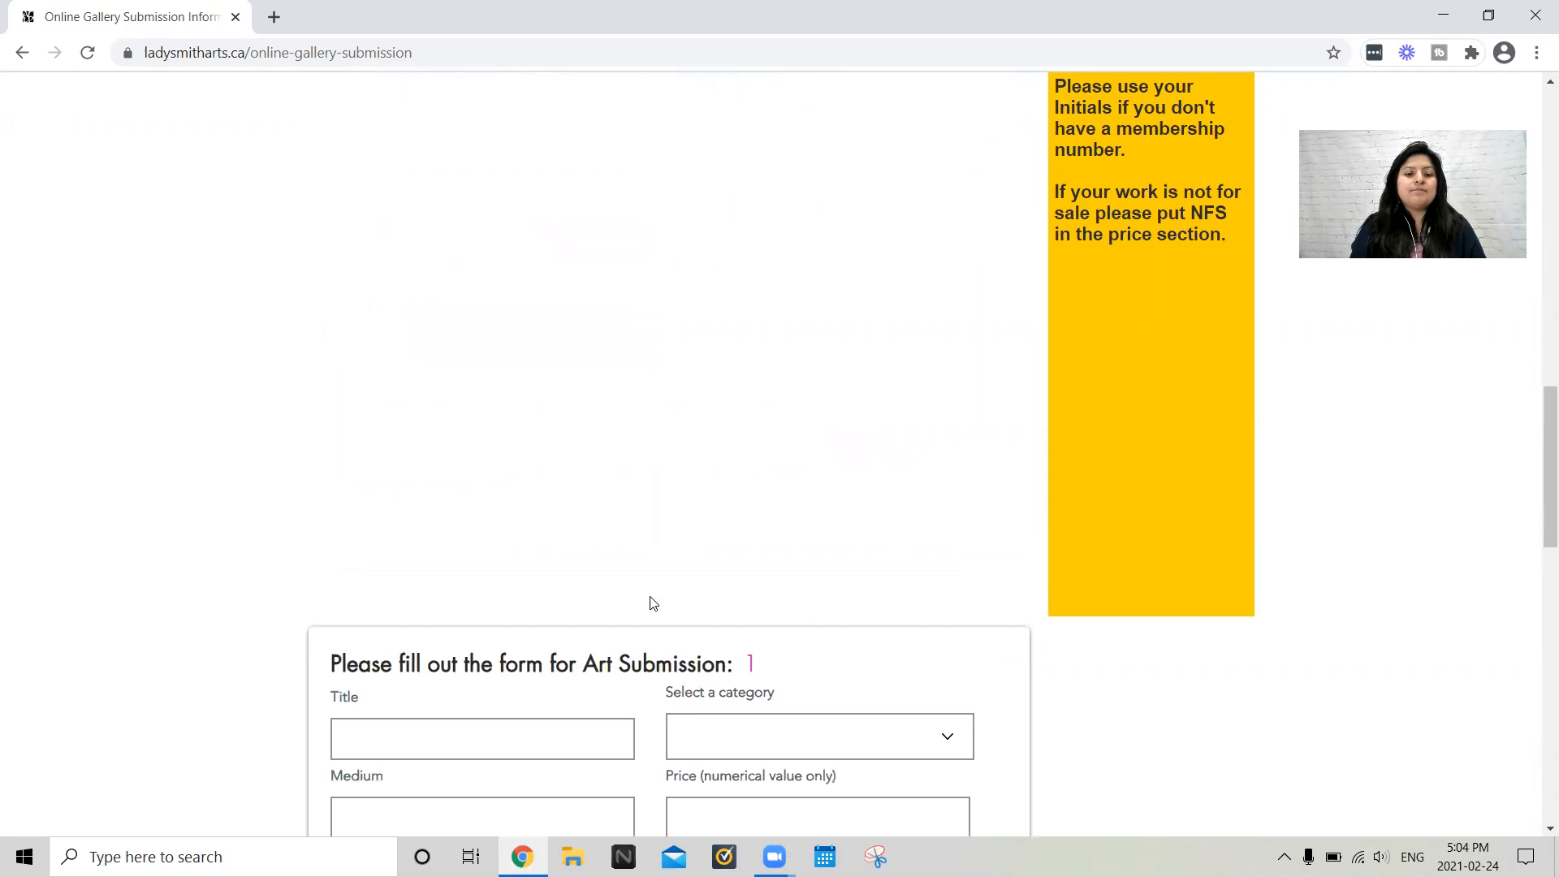
Look over the Art Submission 1 form's fields and its instructions for selecting and uploading an image
scroll(763, 508, "down", 7)
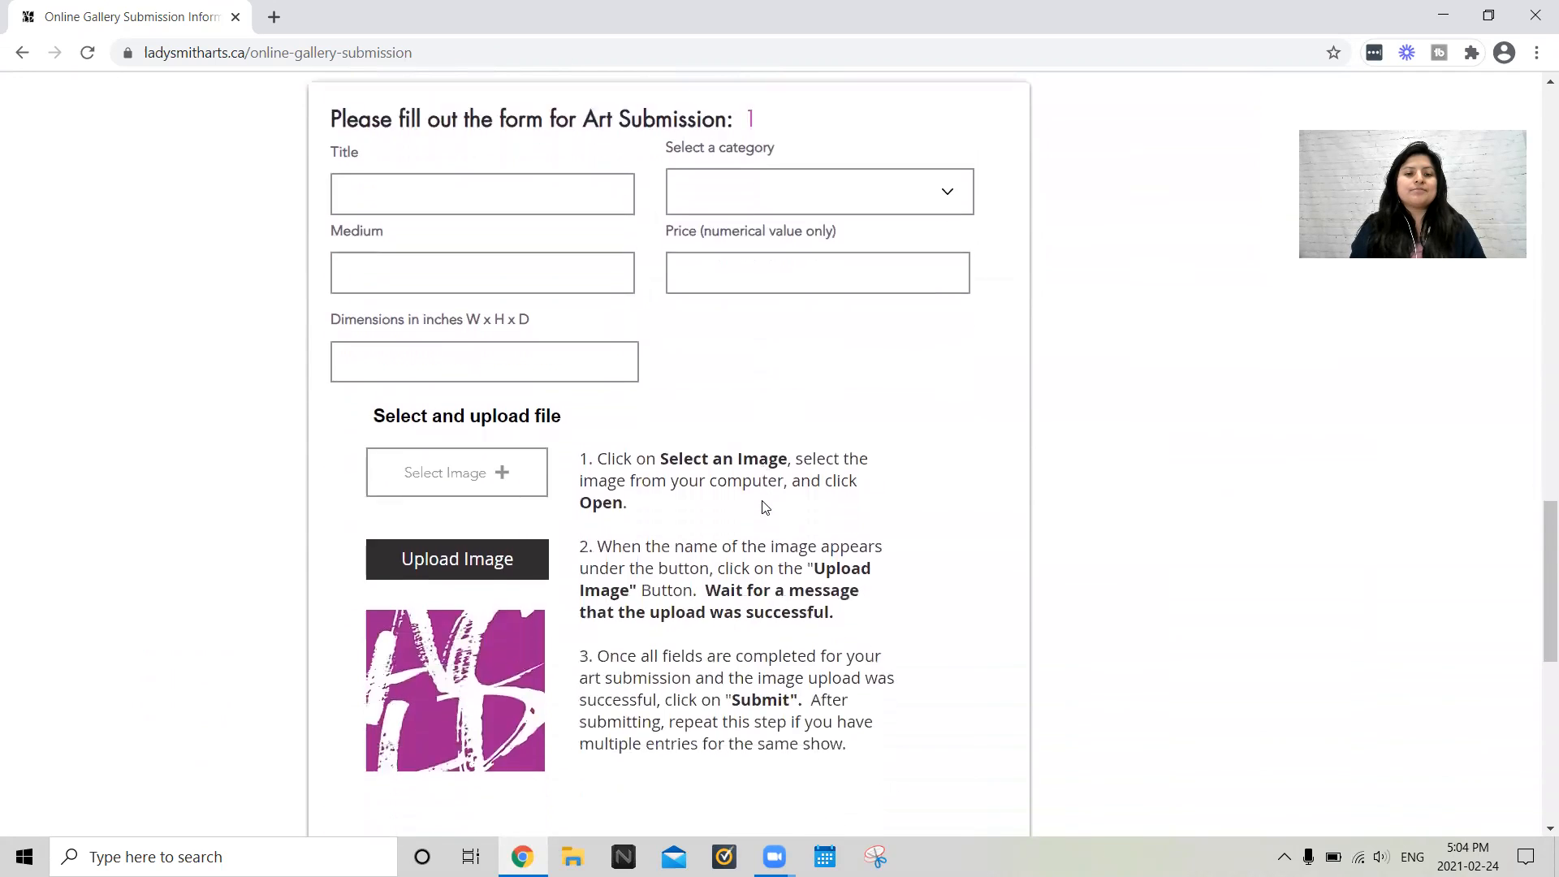
scroll(765, 508, "down", 1)
scroll(766, 509, "up", 2)
scroll(794, 495, "down", 1)
scroll(794, 495, "up", 1)
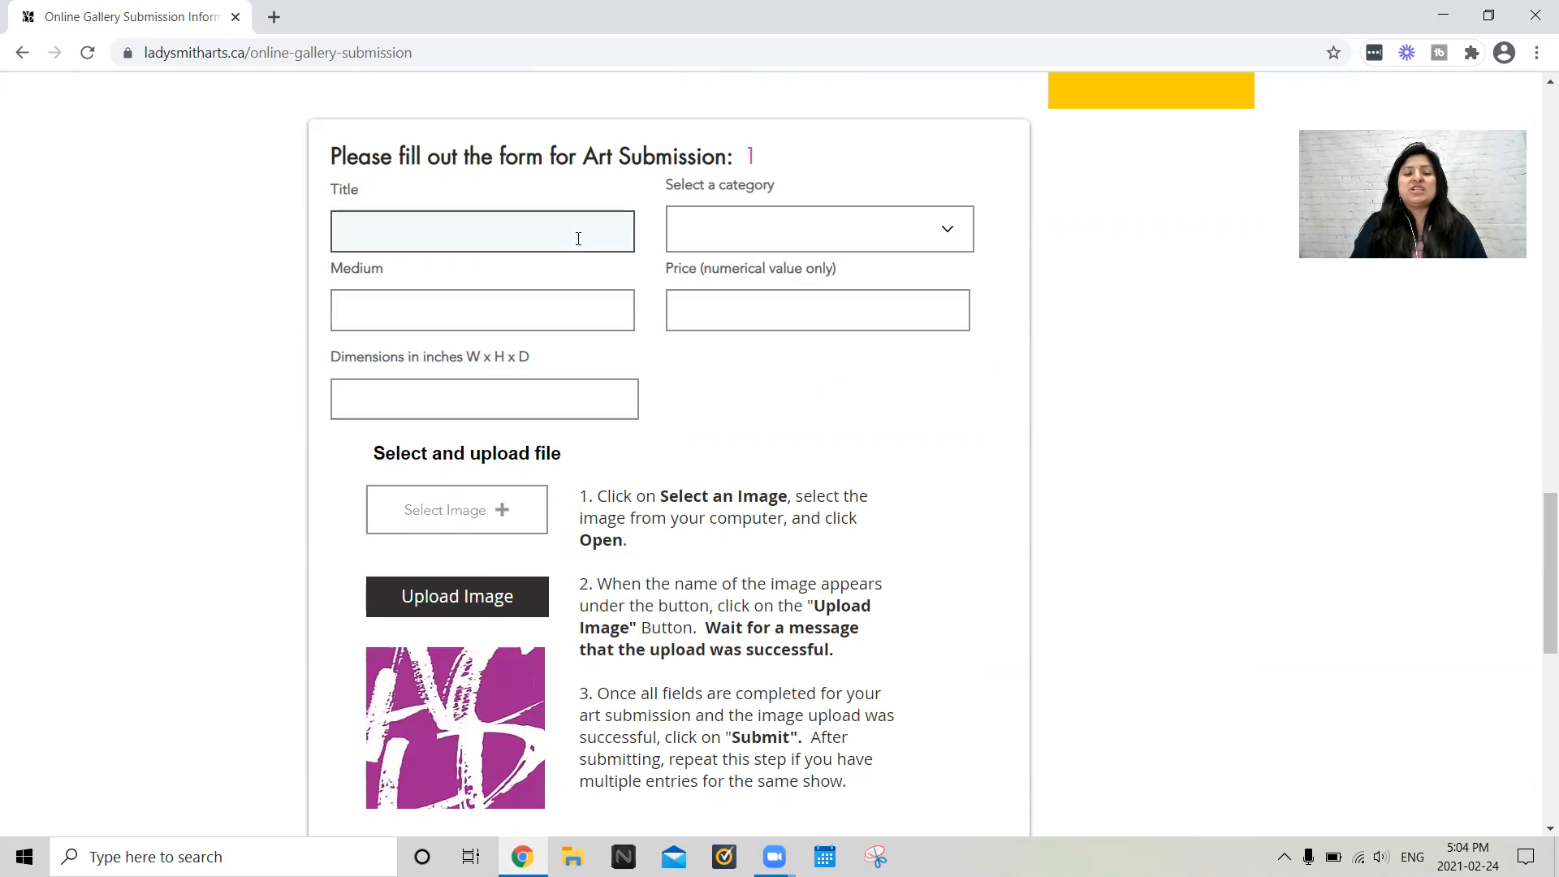
Enter the title Study 1 for Art Submission 1, choose the 2-D art category and set the medium to Acrylic
left_click(515, 219)
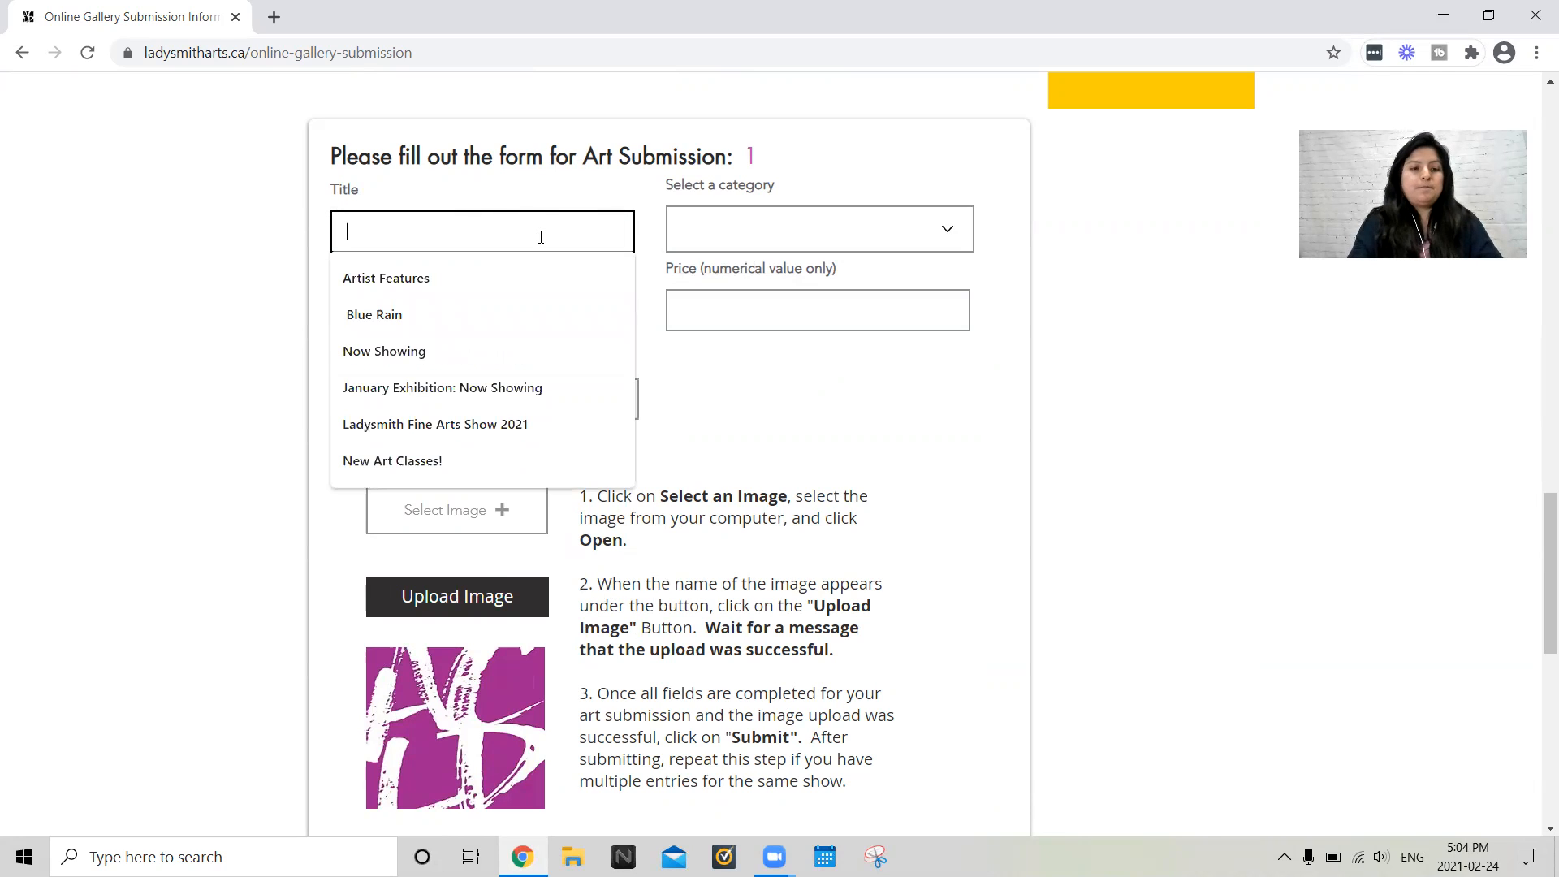
type("Study 1")
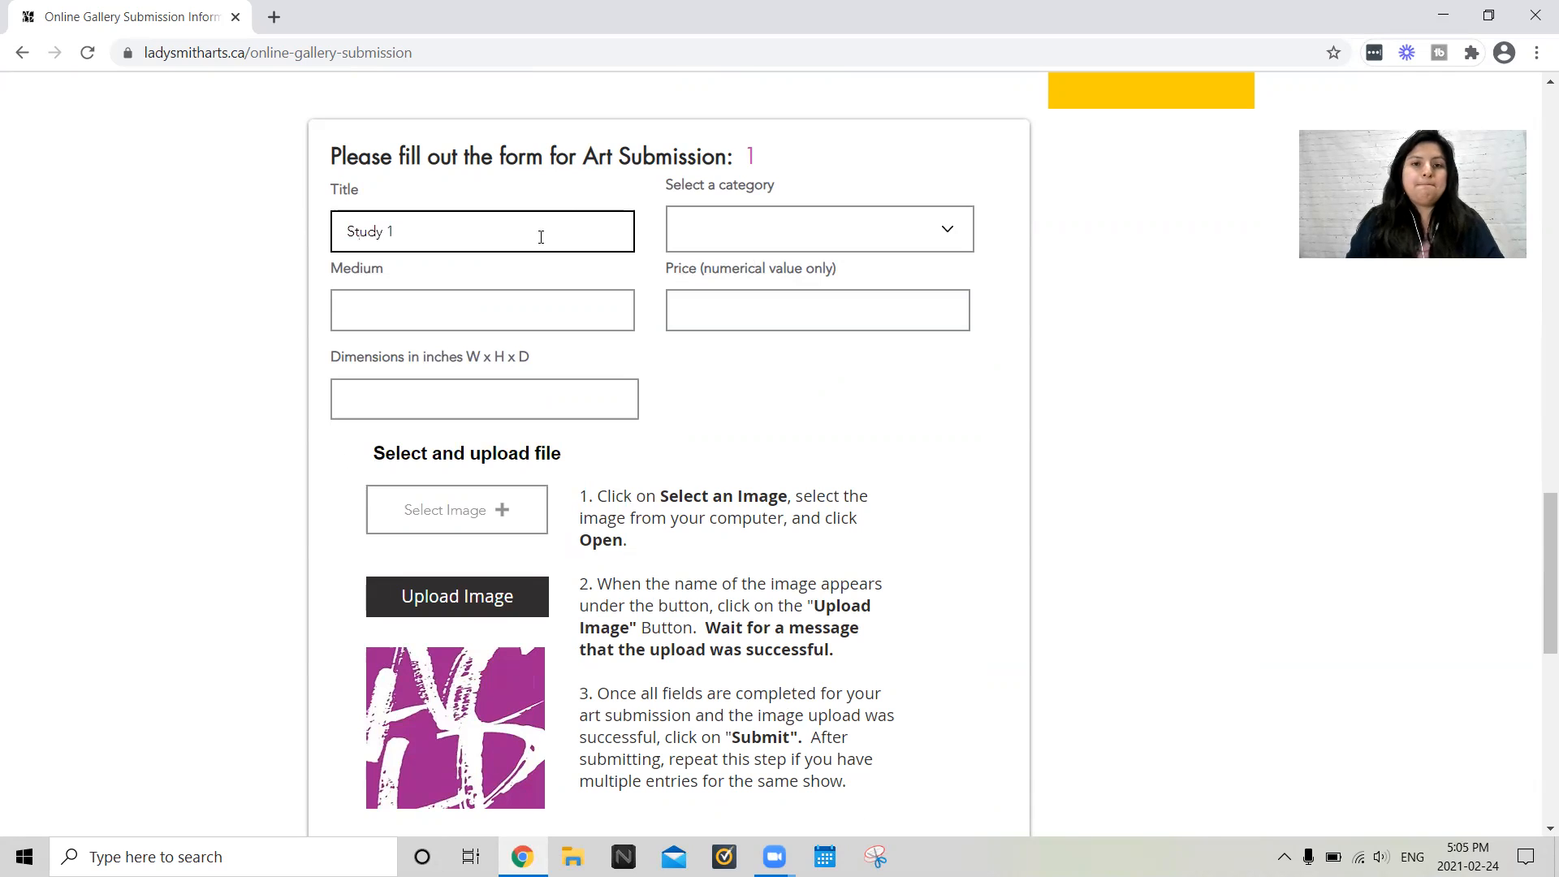
left_click(700, 228)
left_click(763, 261)
left_click(609, 300)
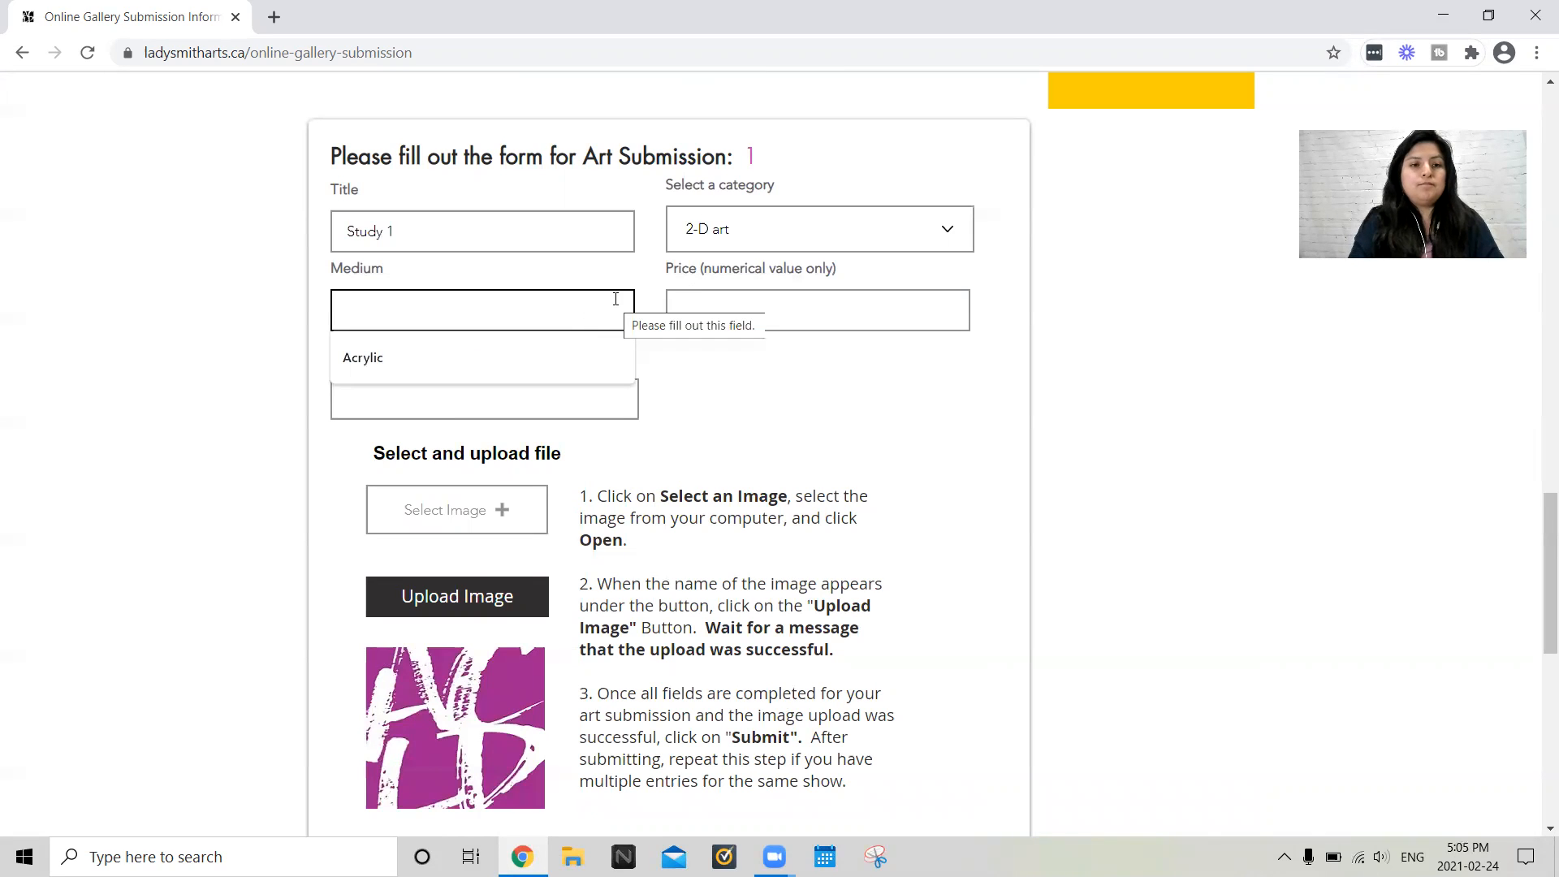
left_click(544, 355)
Set the Study 1 piece's price to 20.00 and its dimensions in inches to 5x5x5
left_click(754, 318)
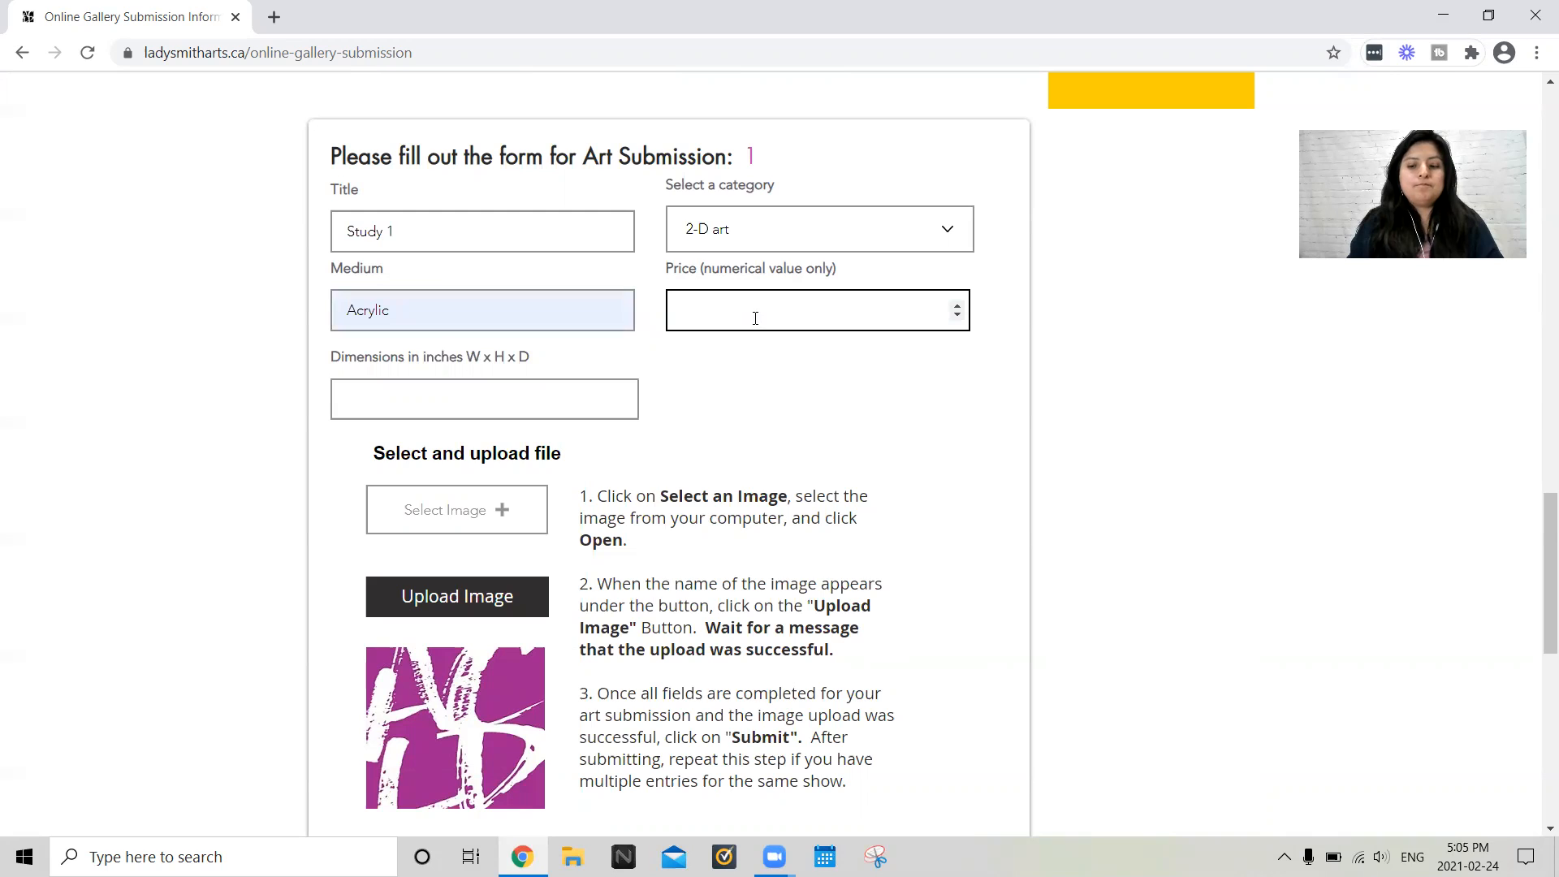
type("20")
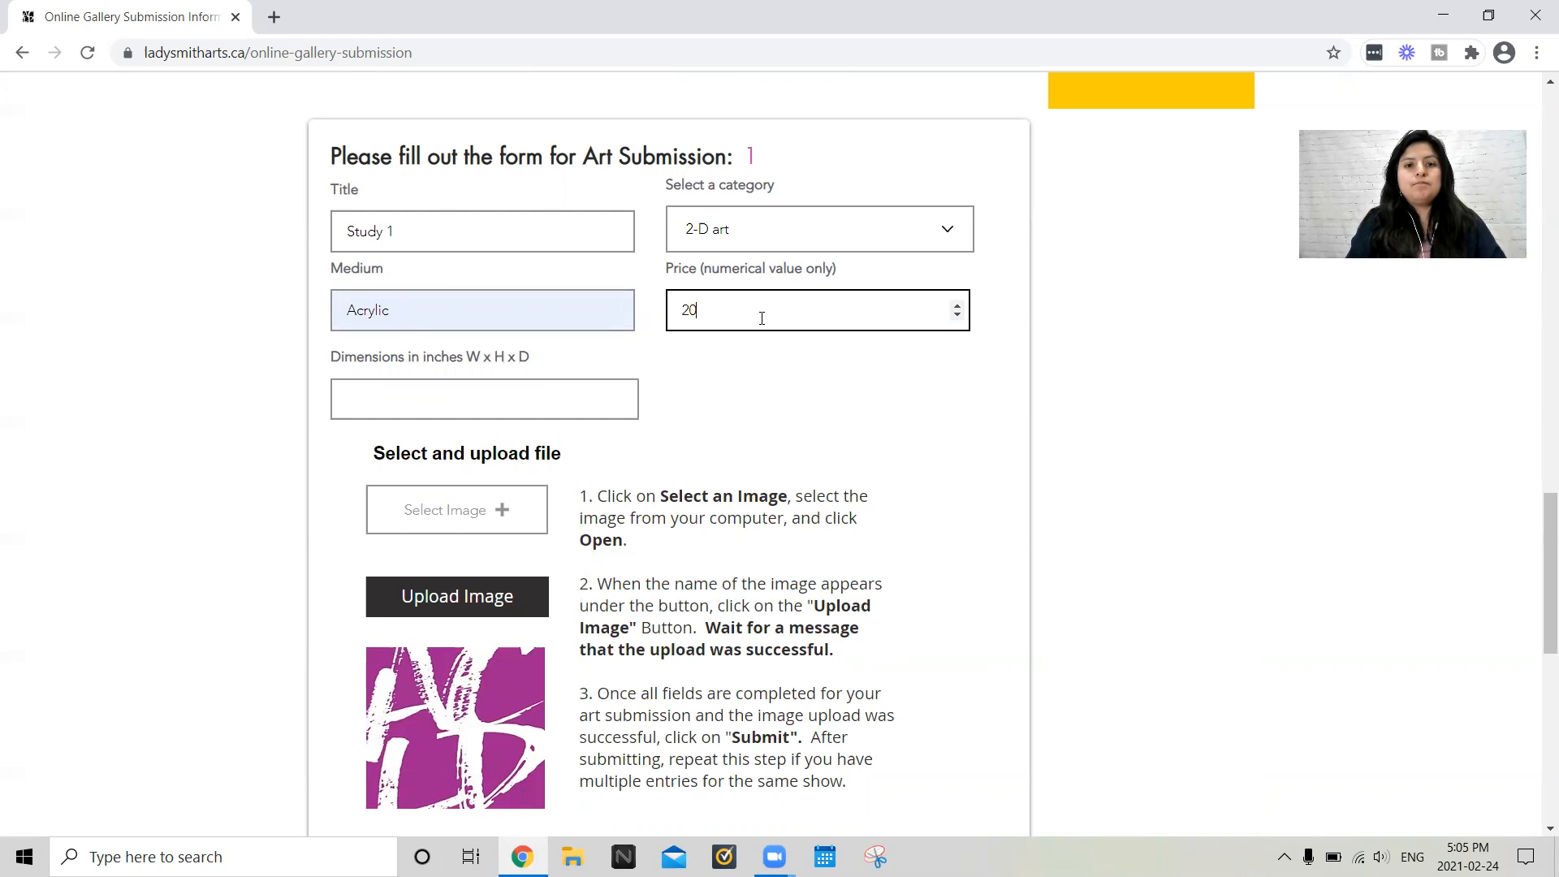
type(".00")
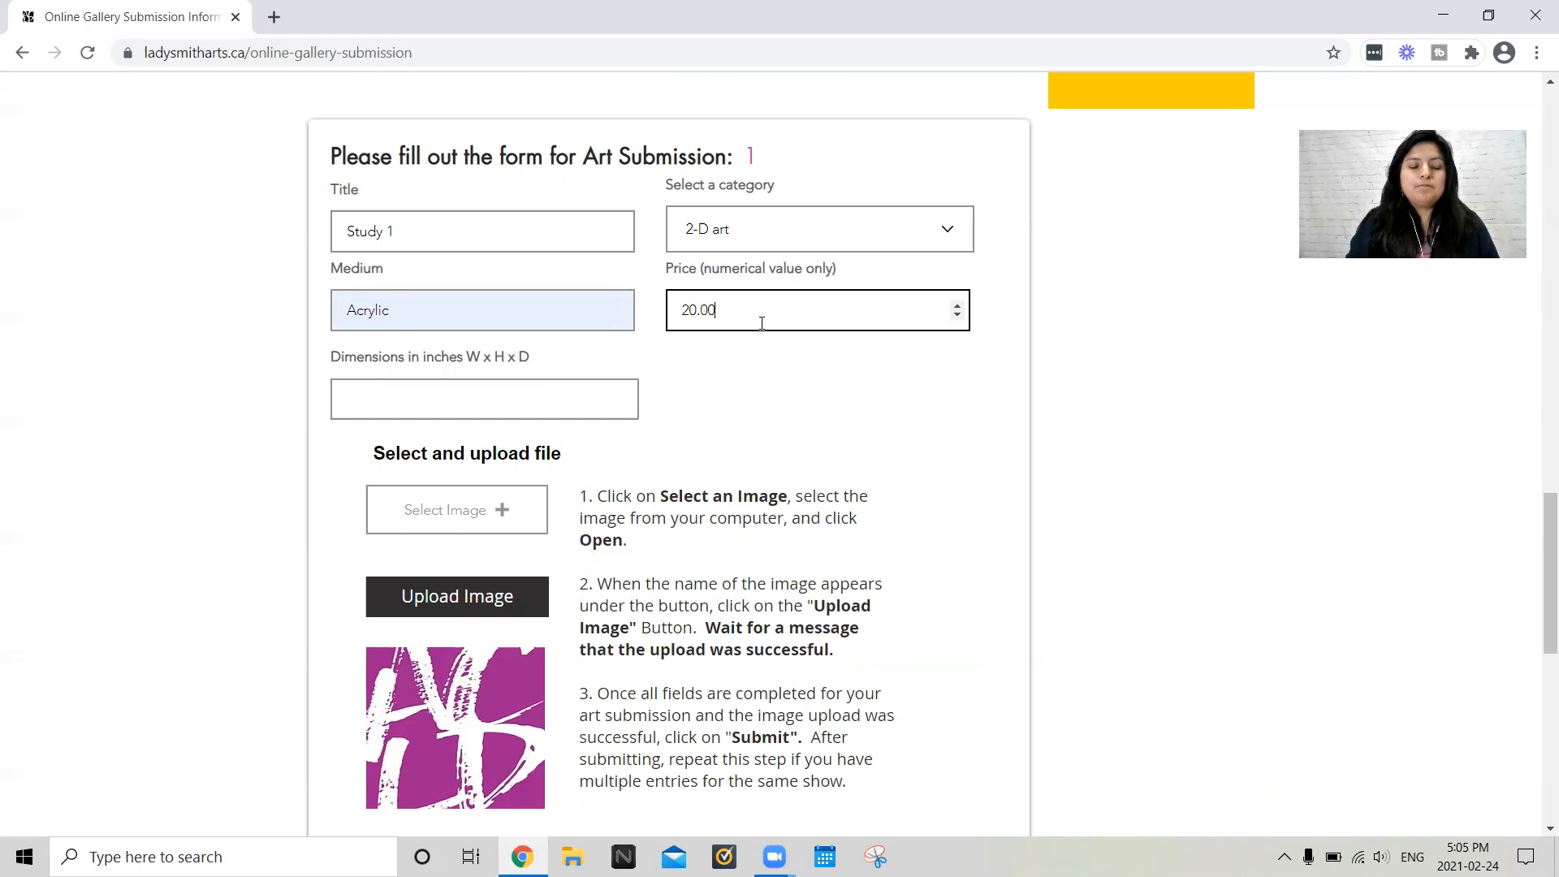
left_click(756, 402)
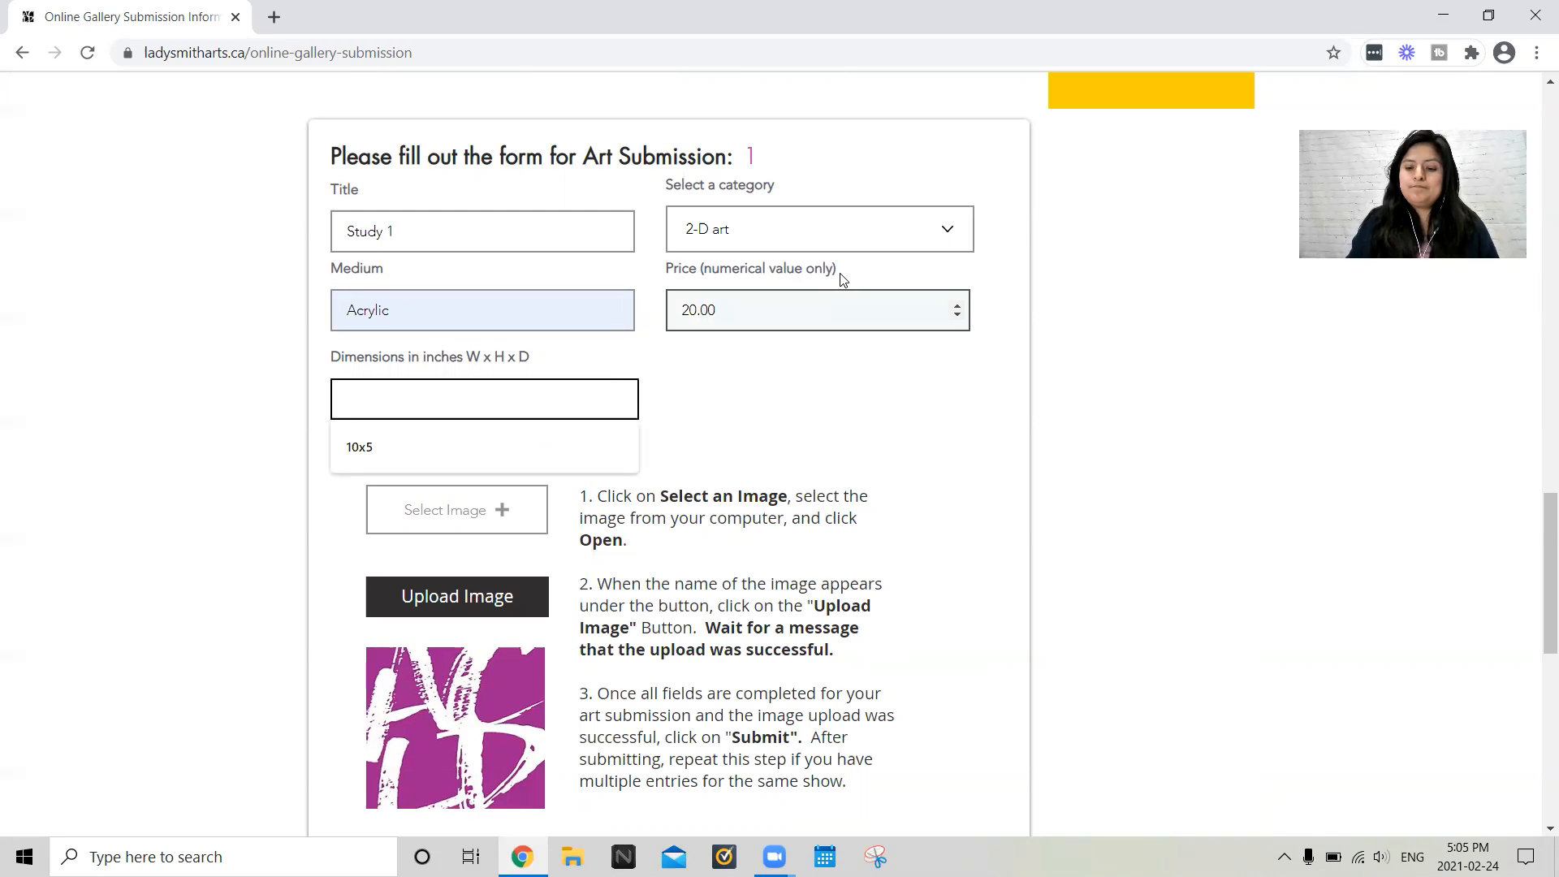
type("5x5x5")
left_click(773, 387)
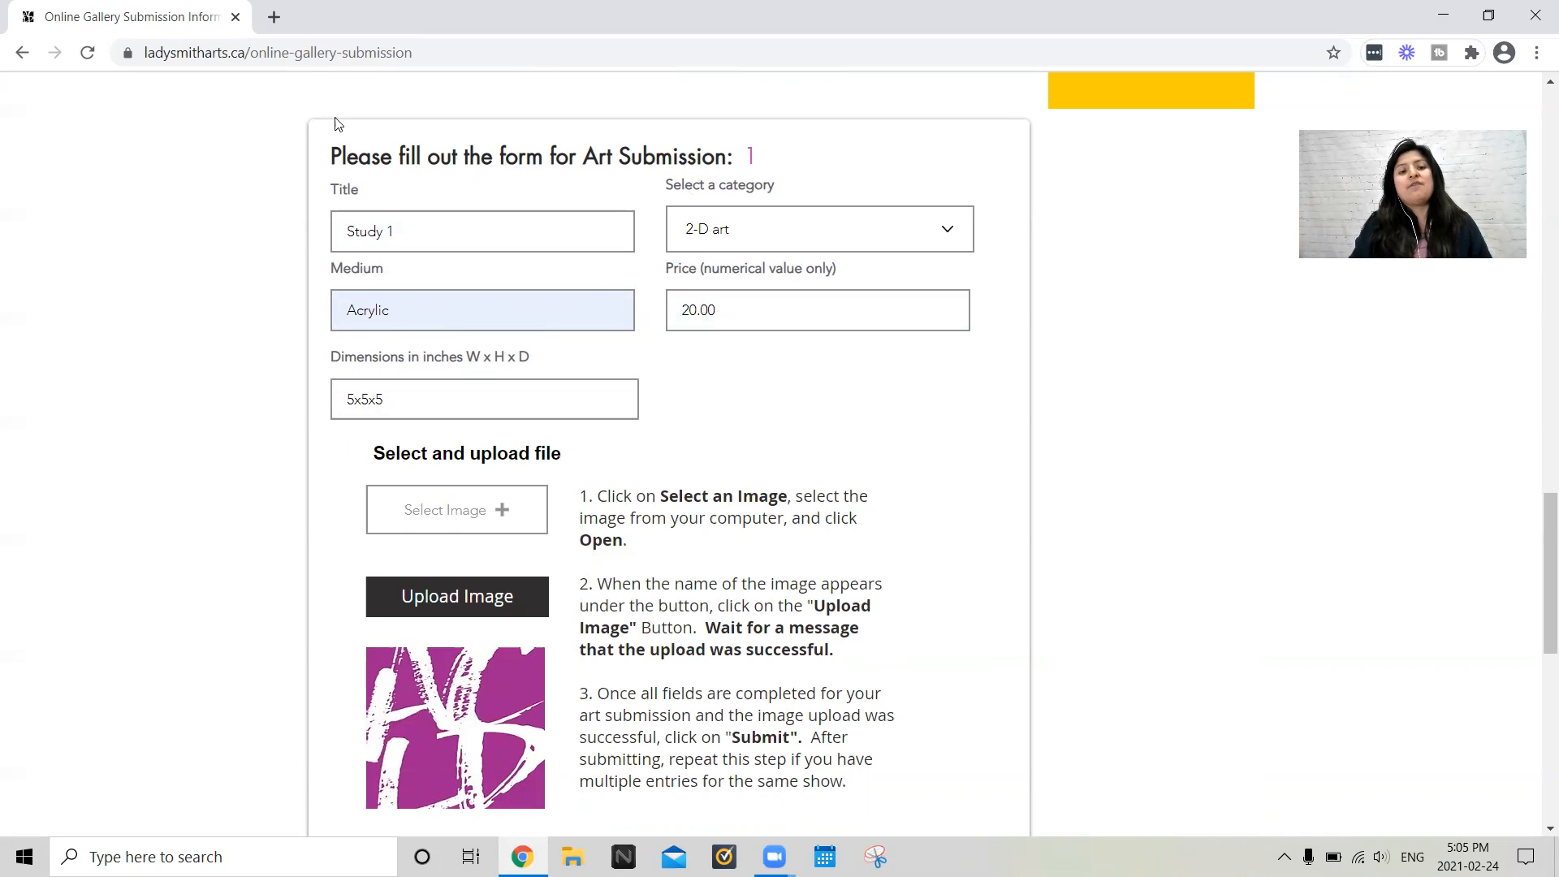
Select the study1 artwork image from the Desktop folder as the file for Art Submission 1
scroll(942, 418, "down", 1)
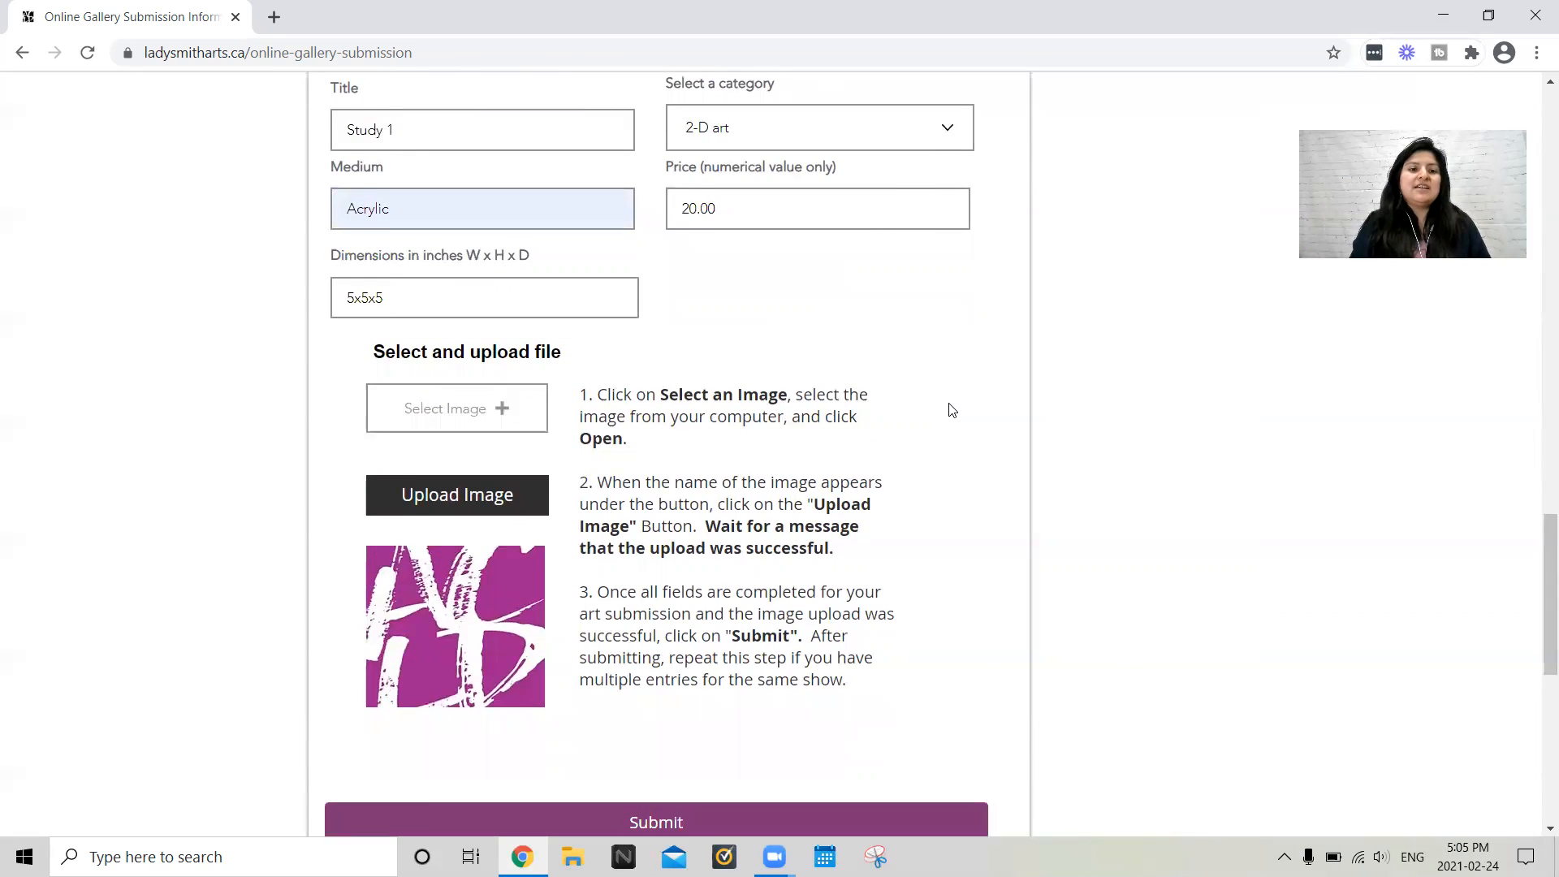
scroll(942, 390, "up", 1)
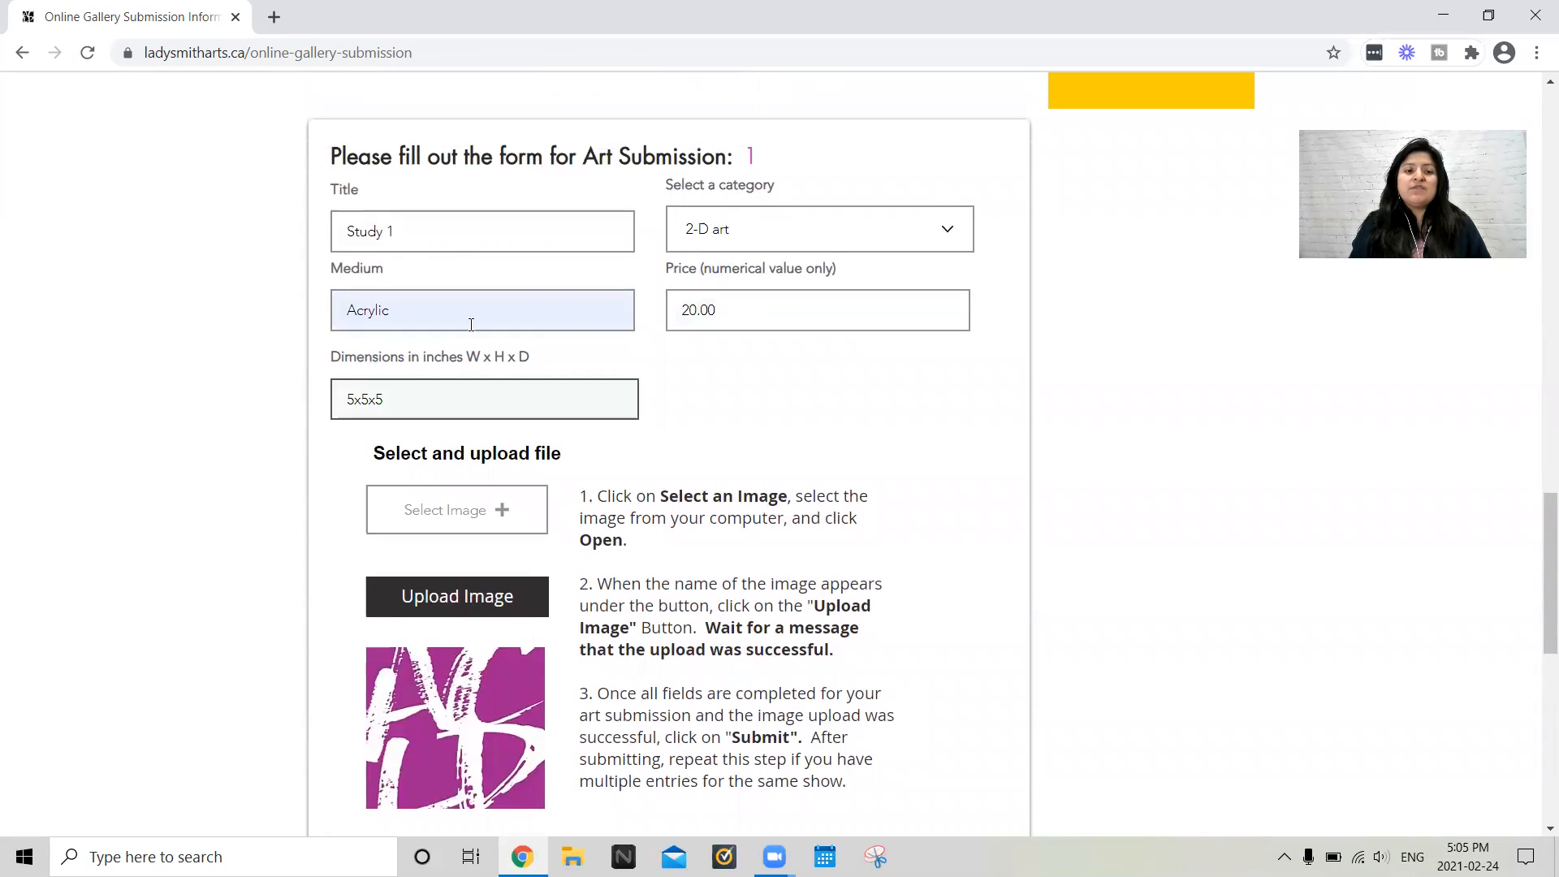
scroll(898, 487, "down", 2)
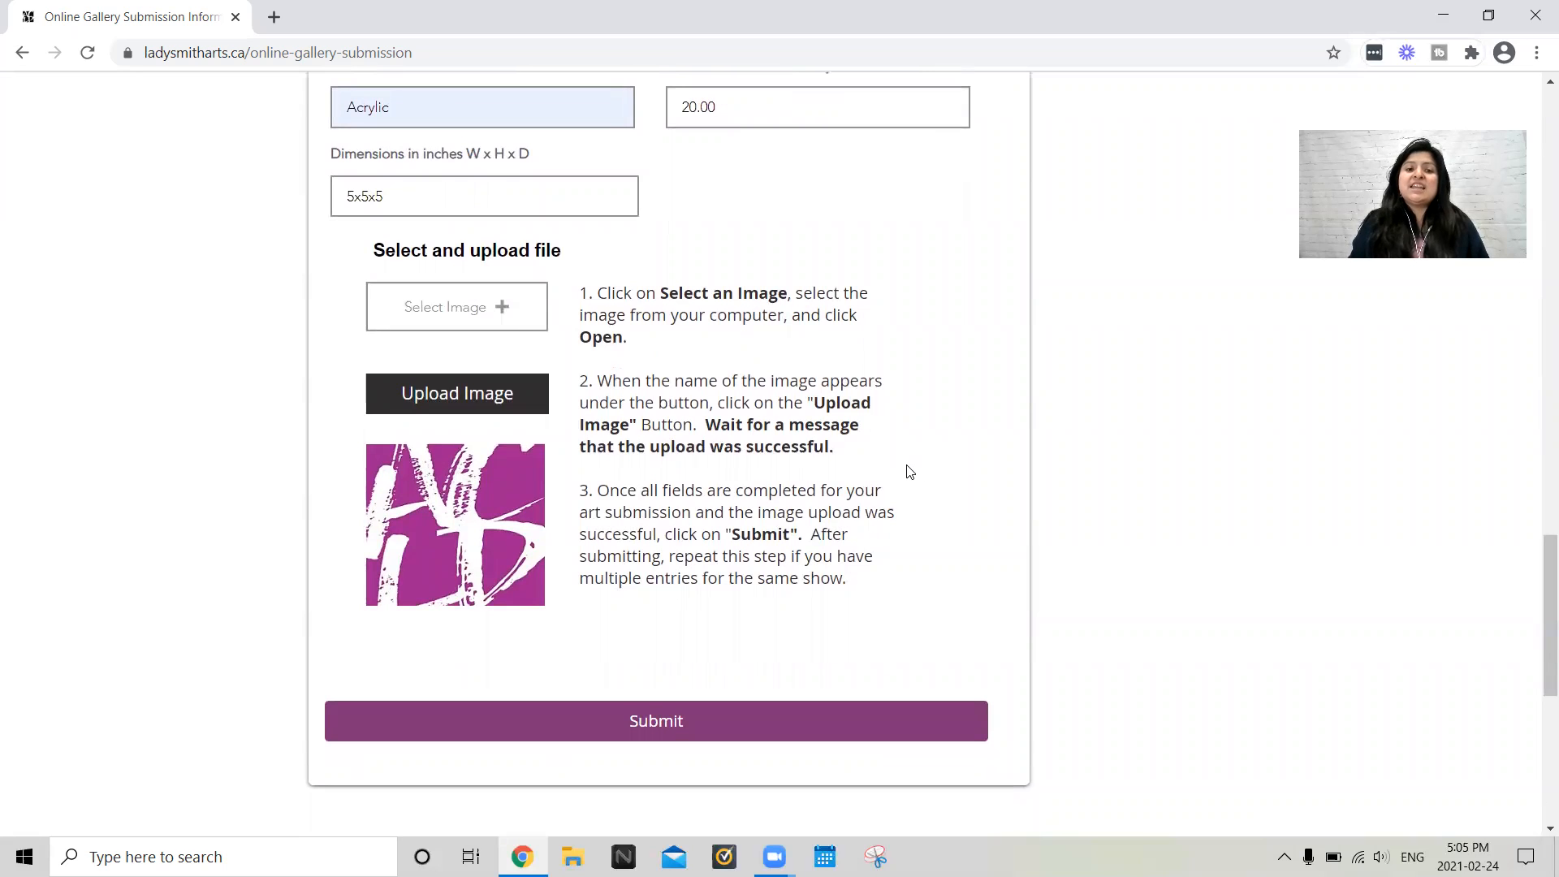
left_click(503, 305)
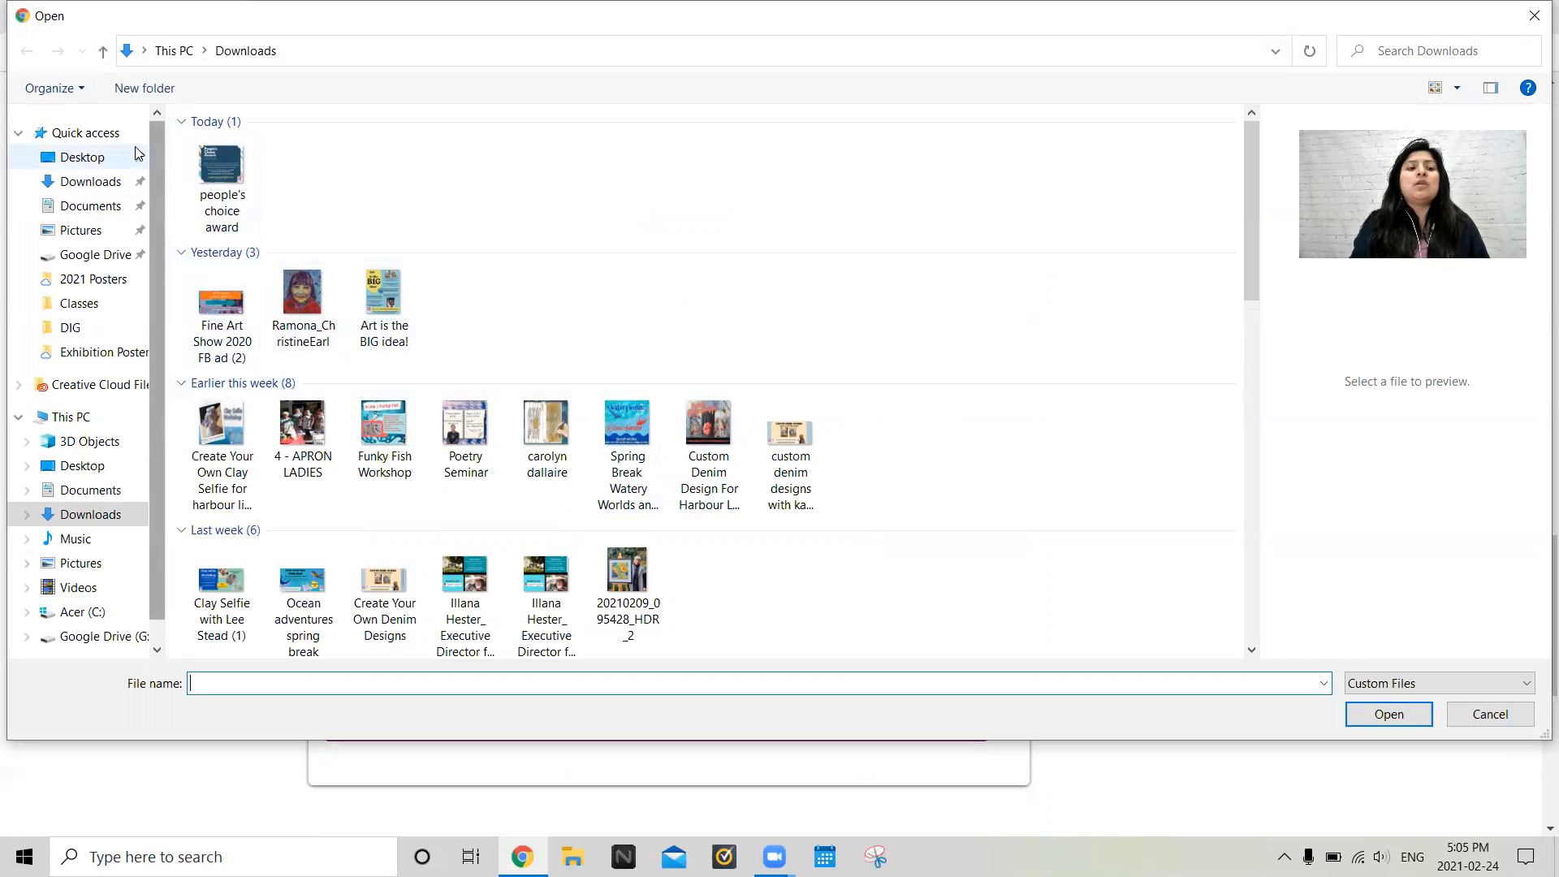
left_click(103, 158)
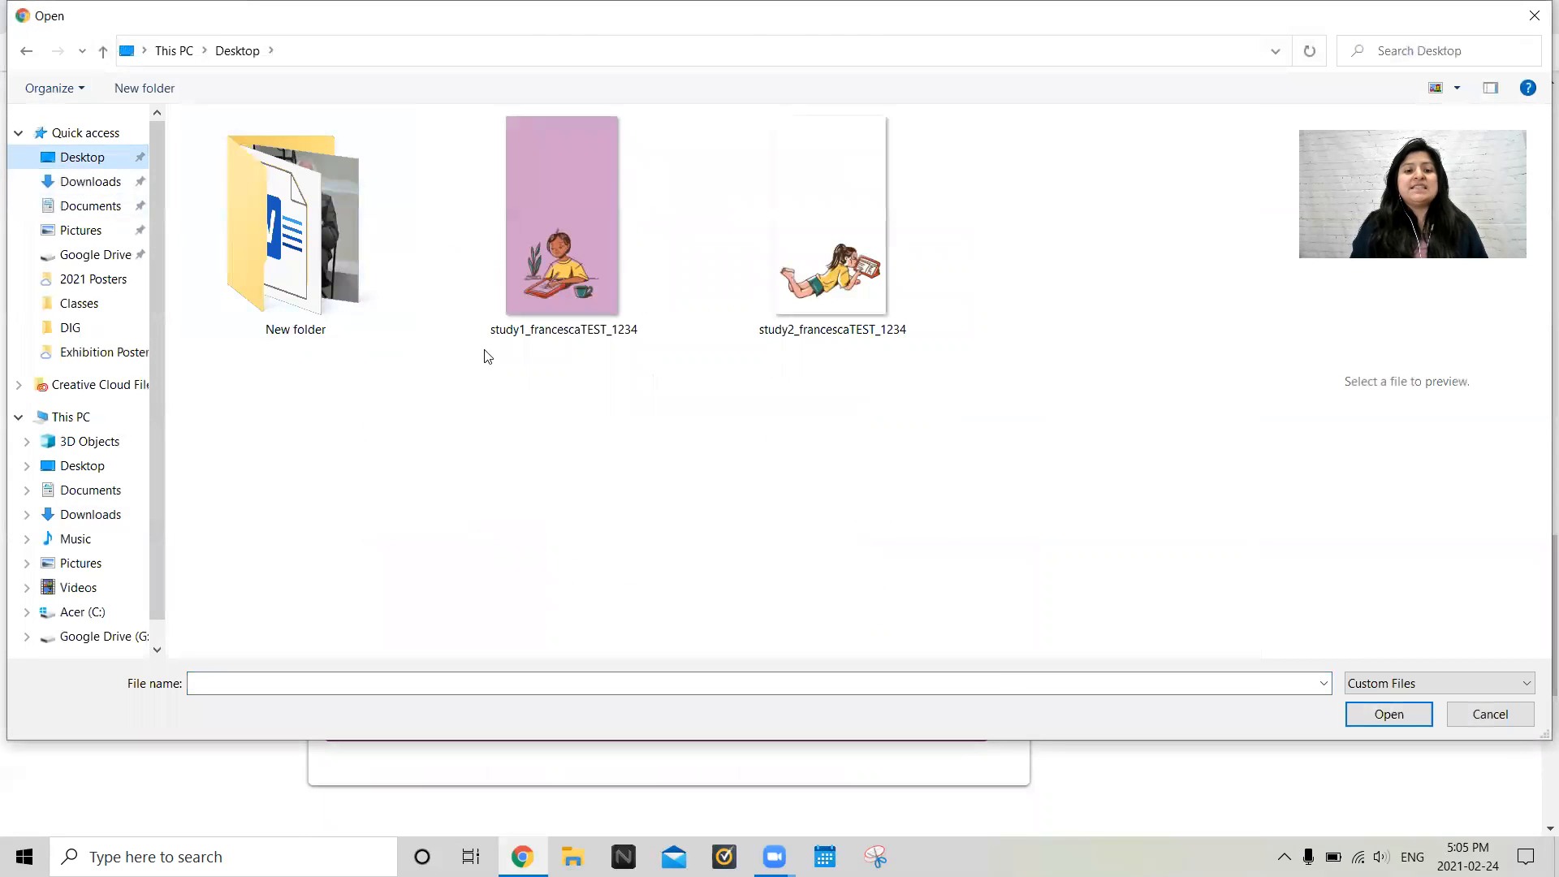
left_click(581, 229)
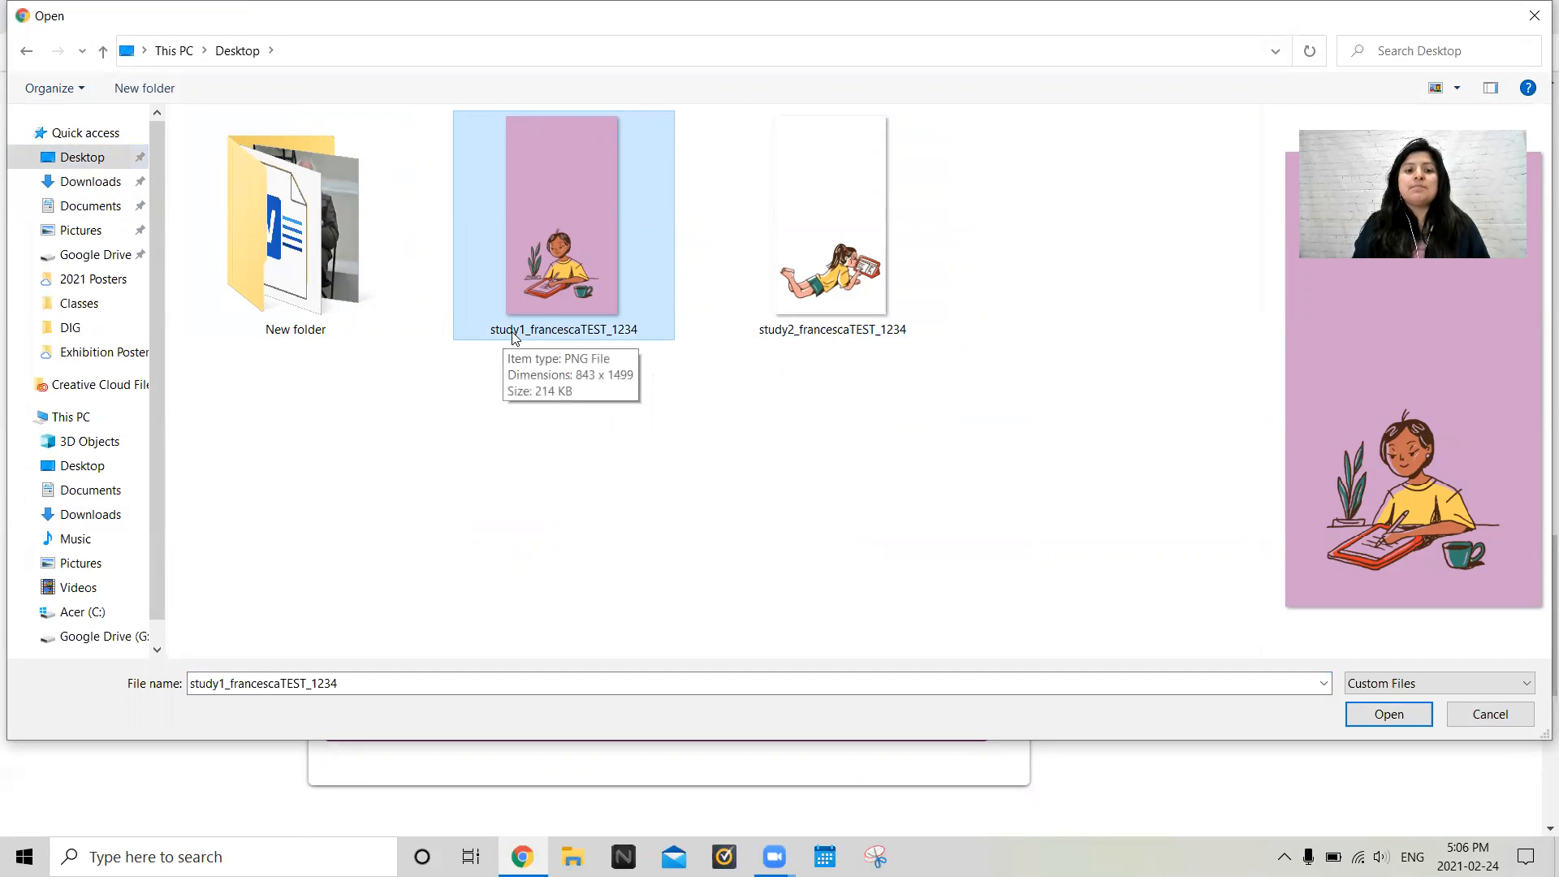
left_click(1386, 715)
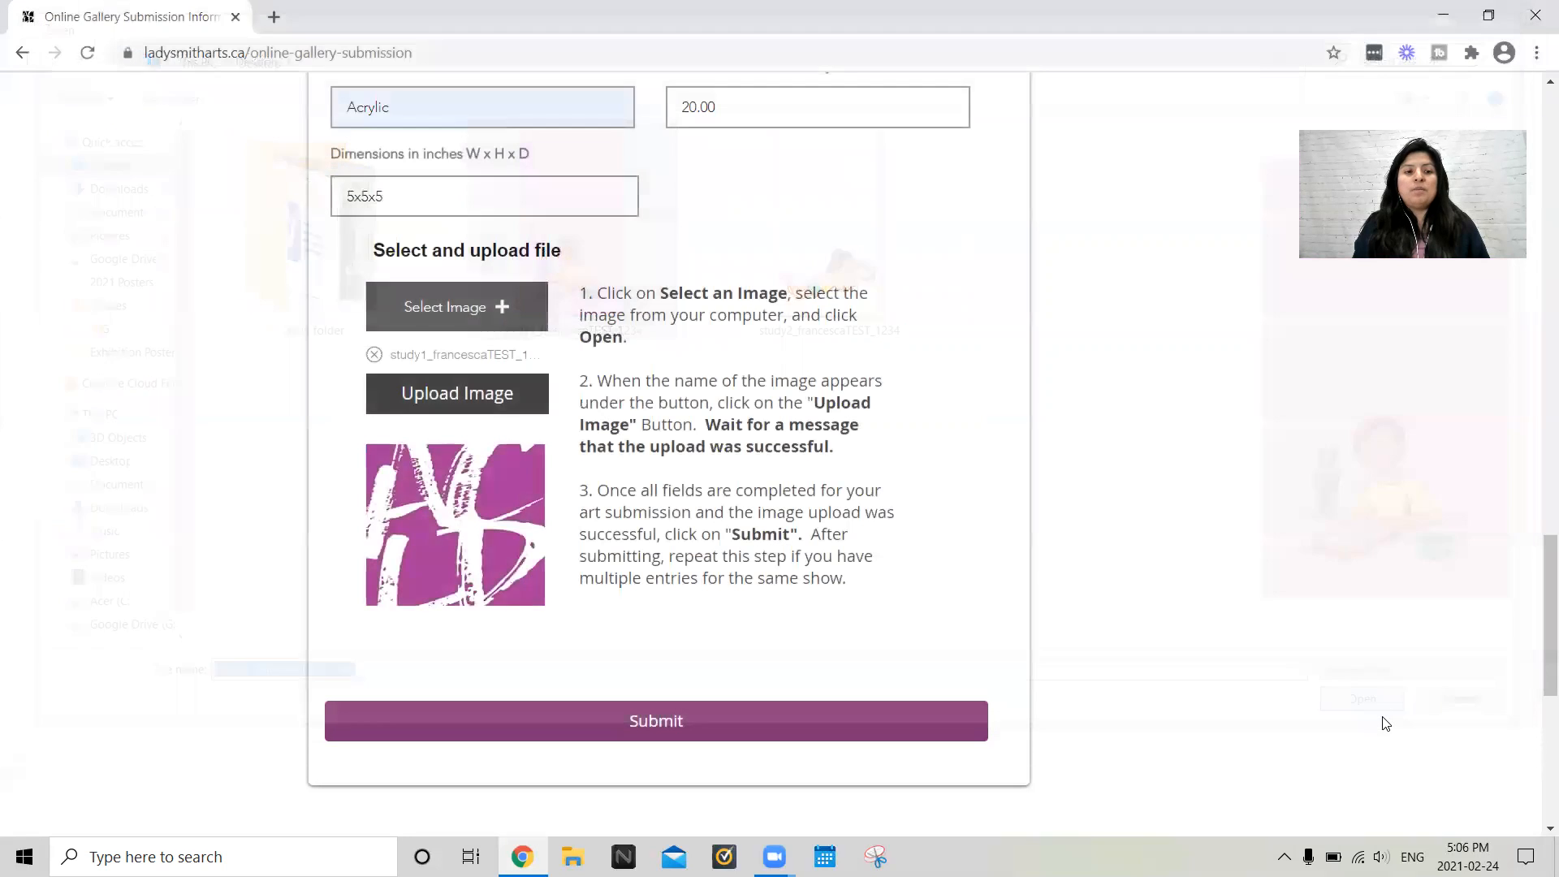
Upload the selected study1 image and submit the Art Submission 1 form
scroll(933, 467, "up", 2)
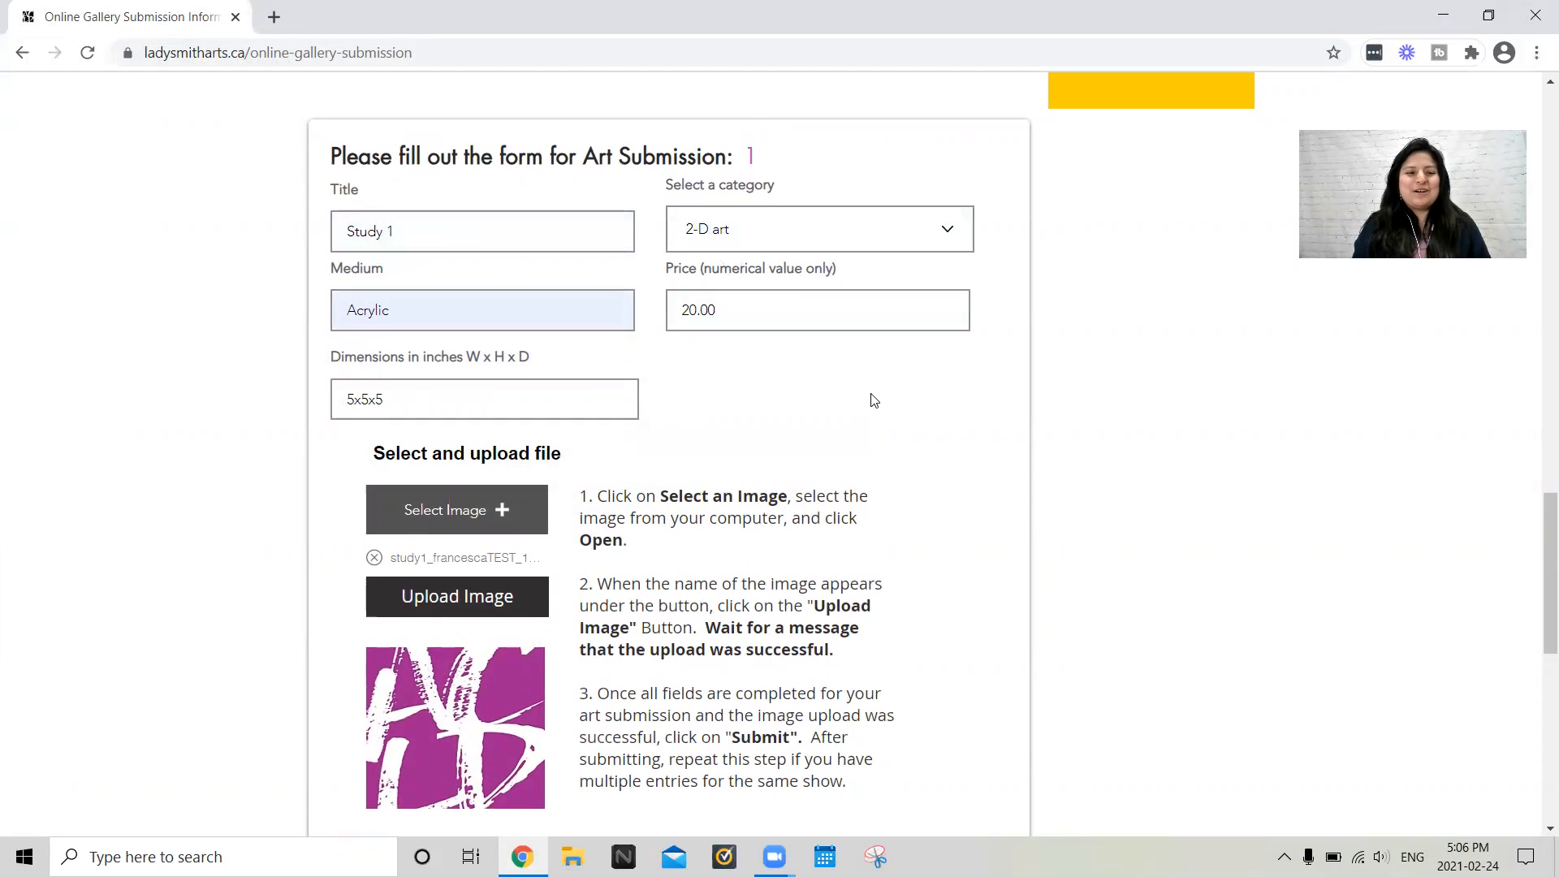
scroll(873, 404, "down", 2)
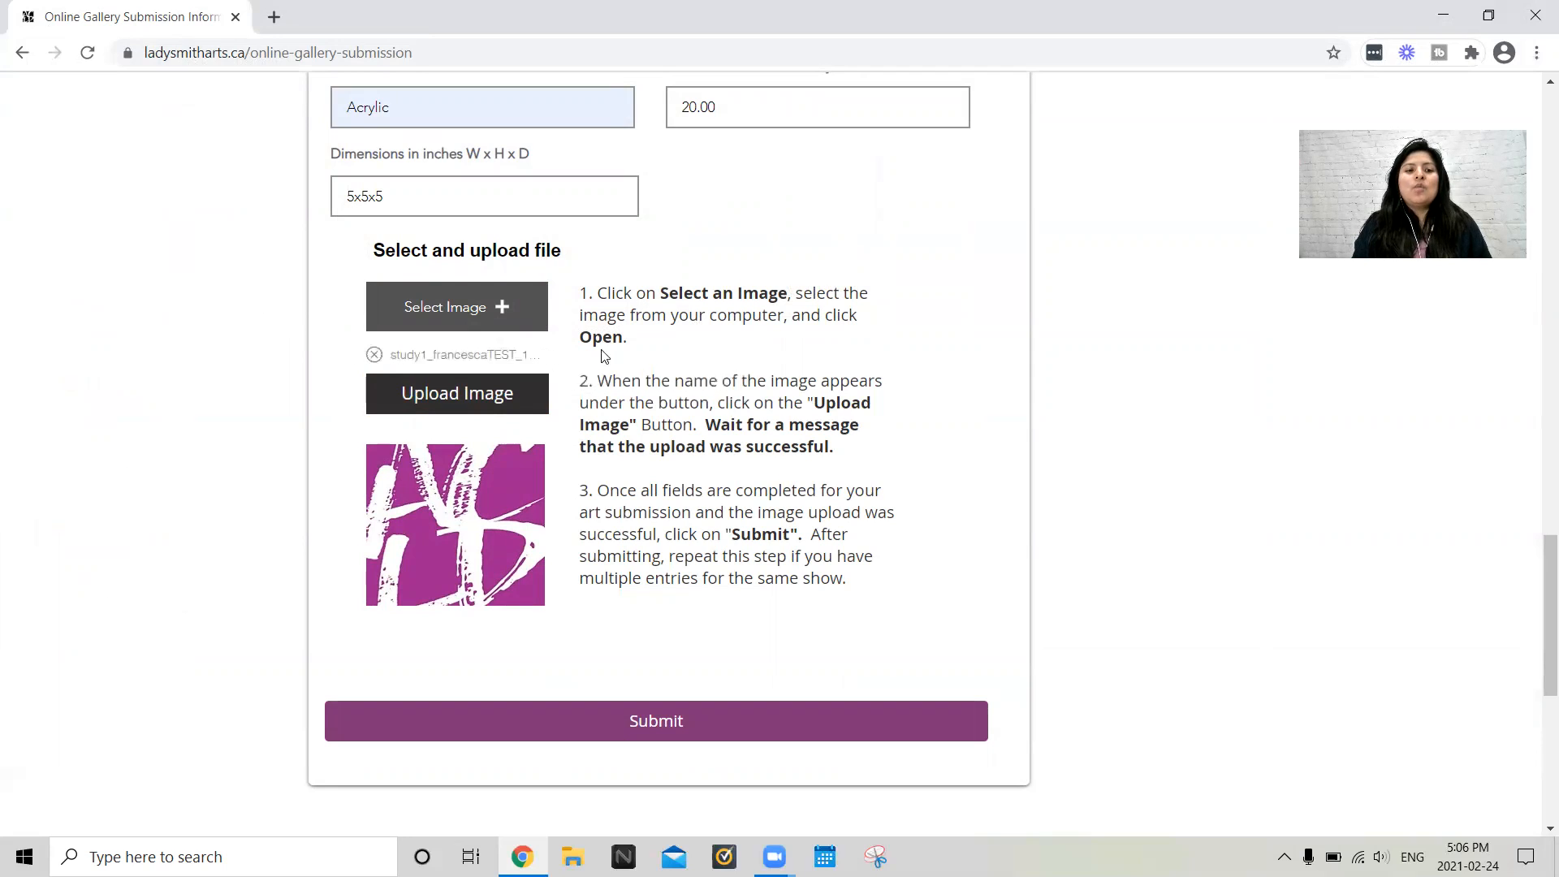
left_click(471, 404)
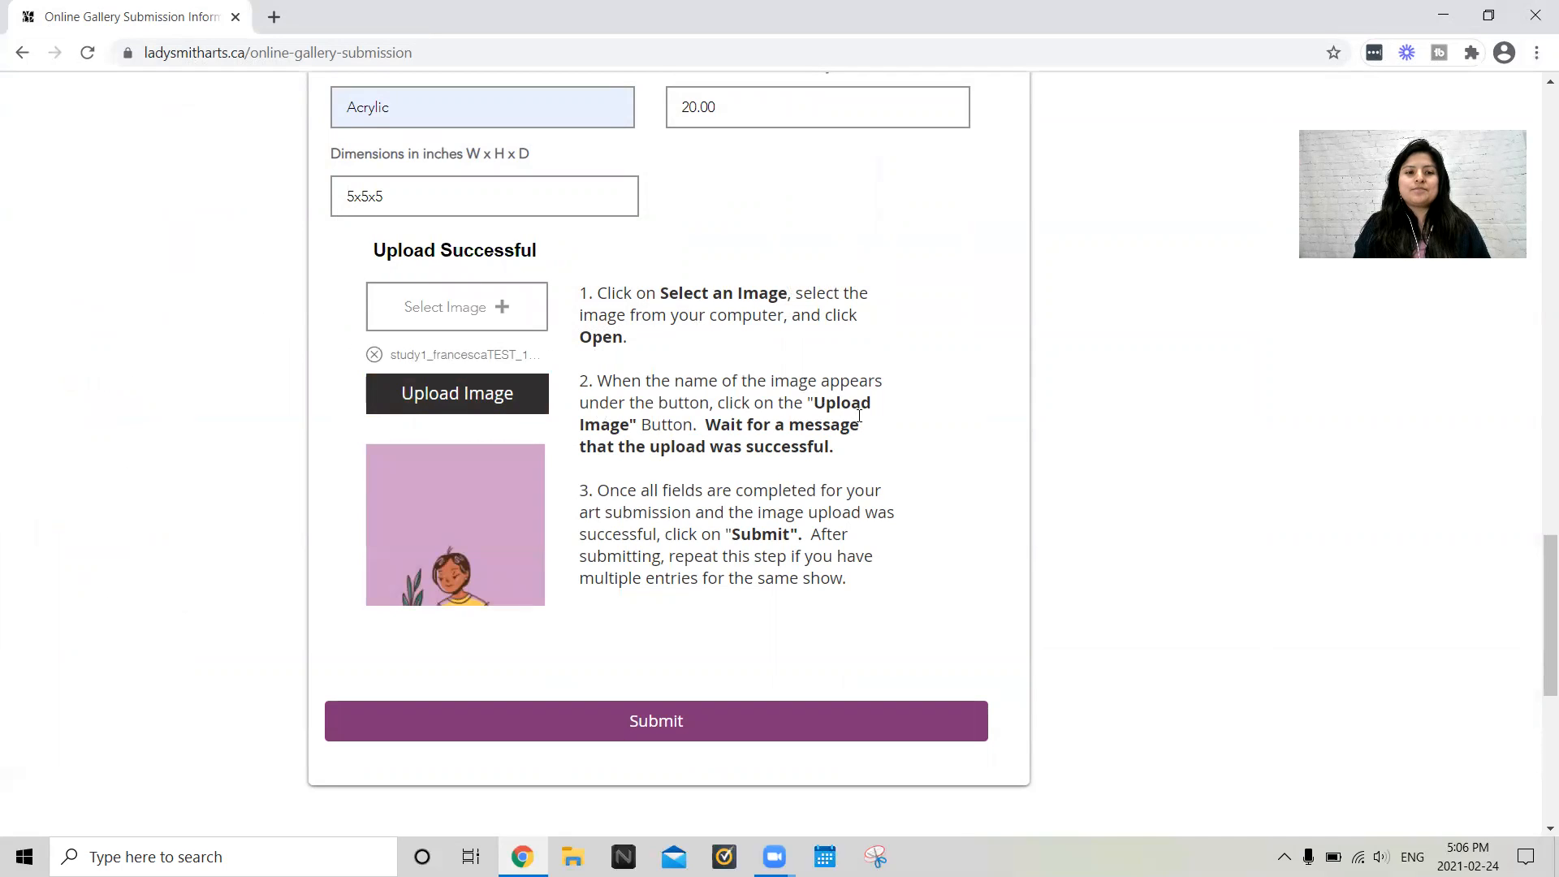
scroll(859, 416, "down", 1)
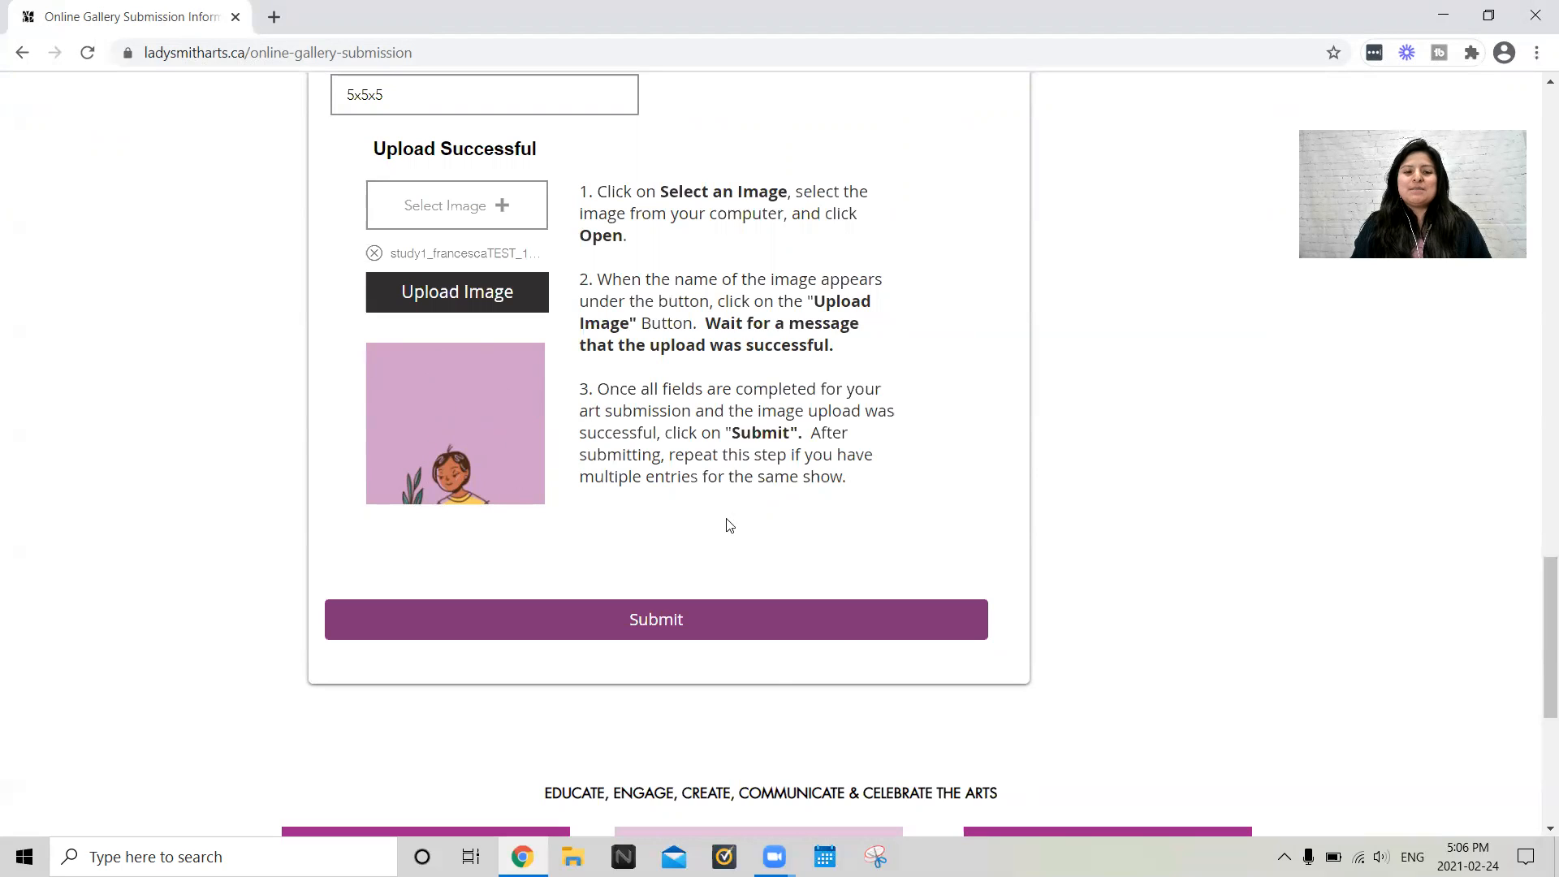
left_click(676, 625)
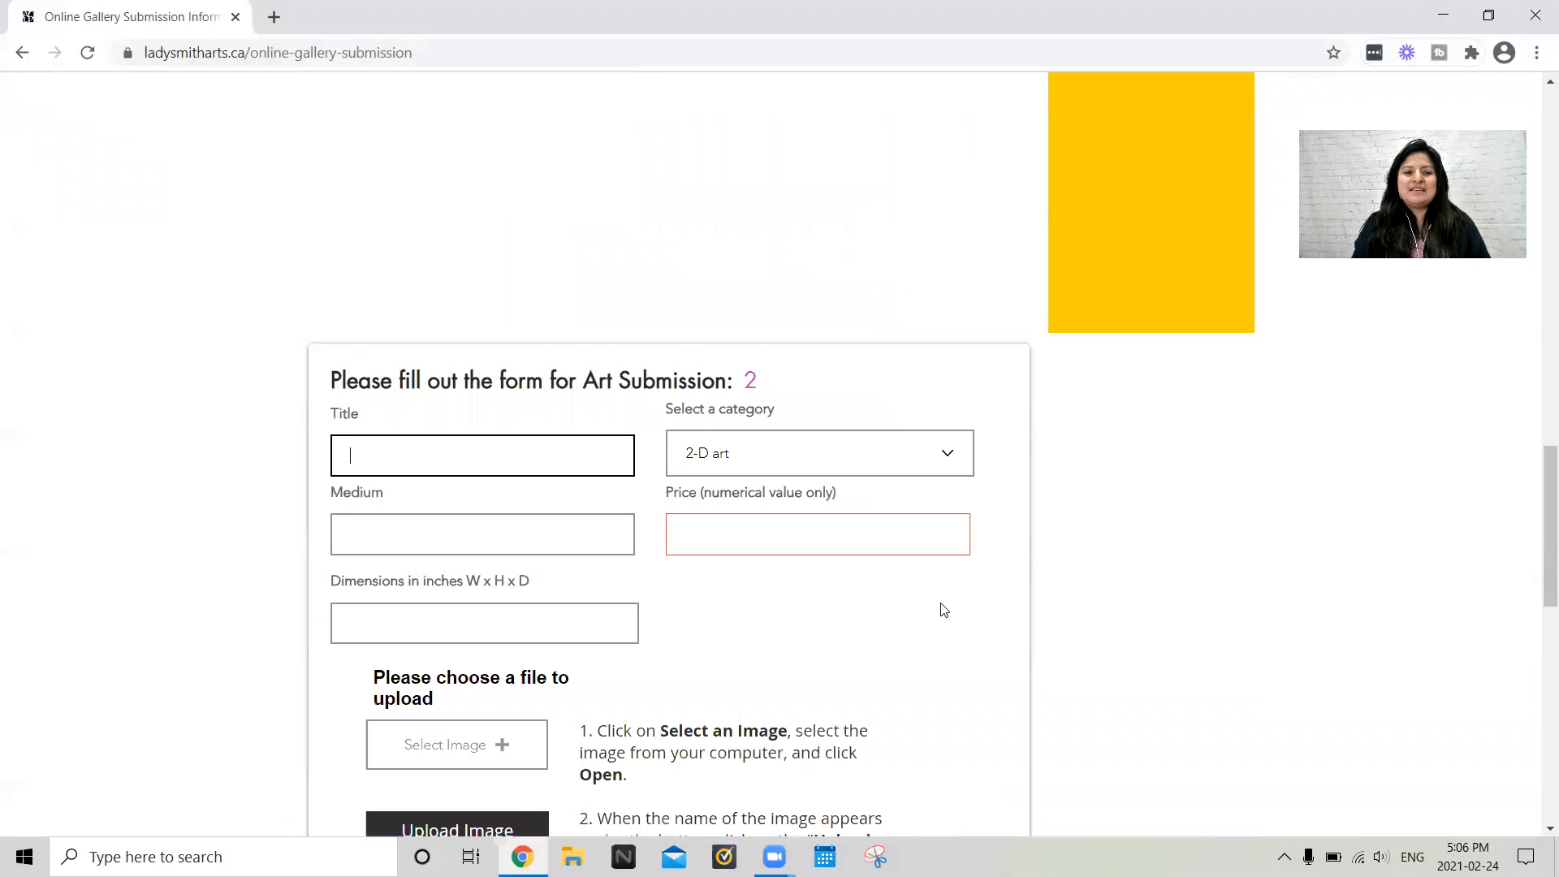
Fill in Art Submission 2 with the title Study 2, the medium Photography and a price of 100.00
scroll(946, 607, "down", 2)
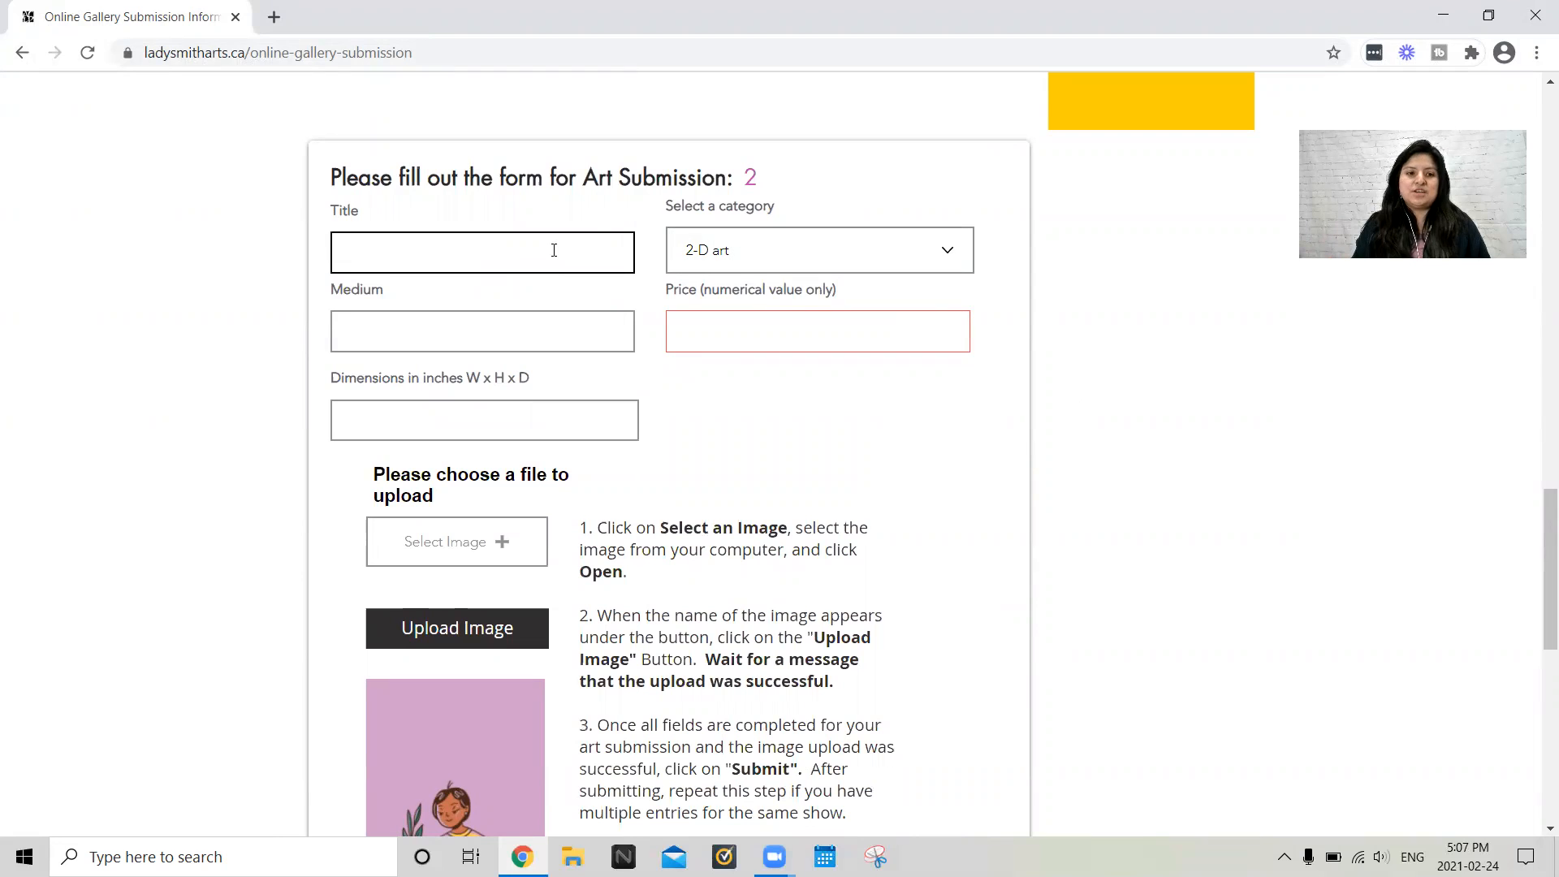
left_click(507, 250)
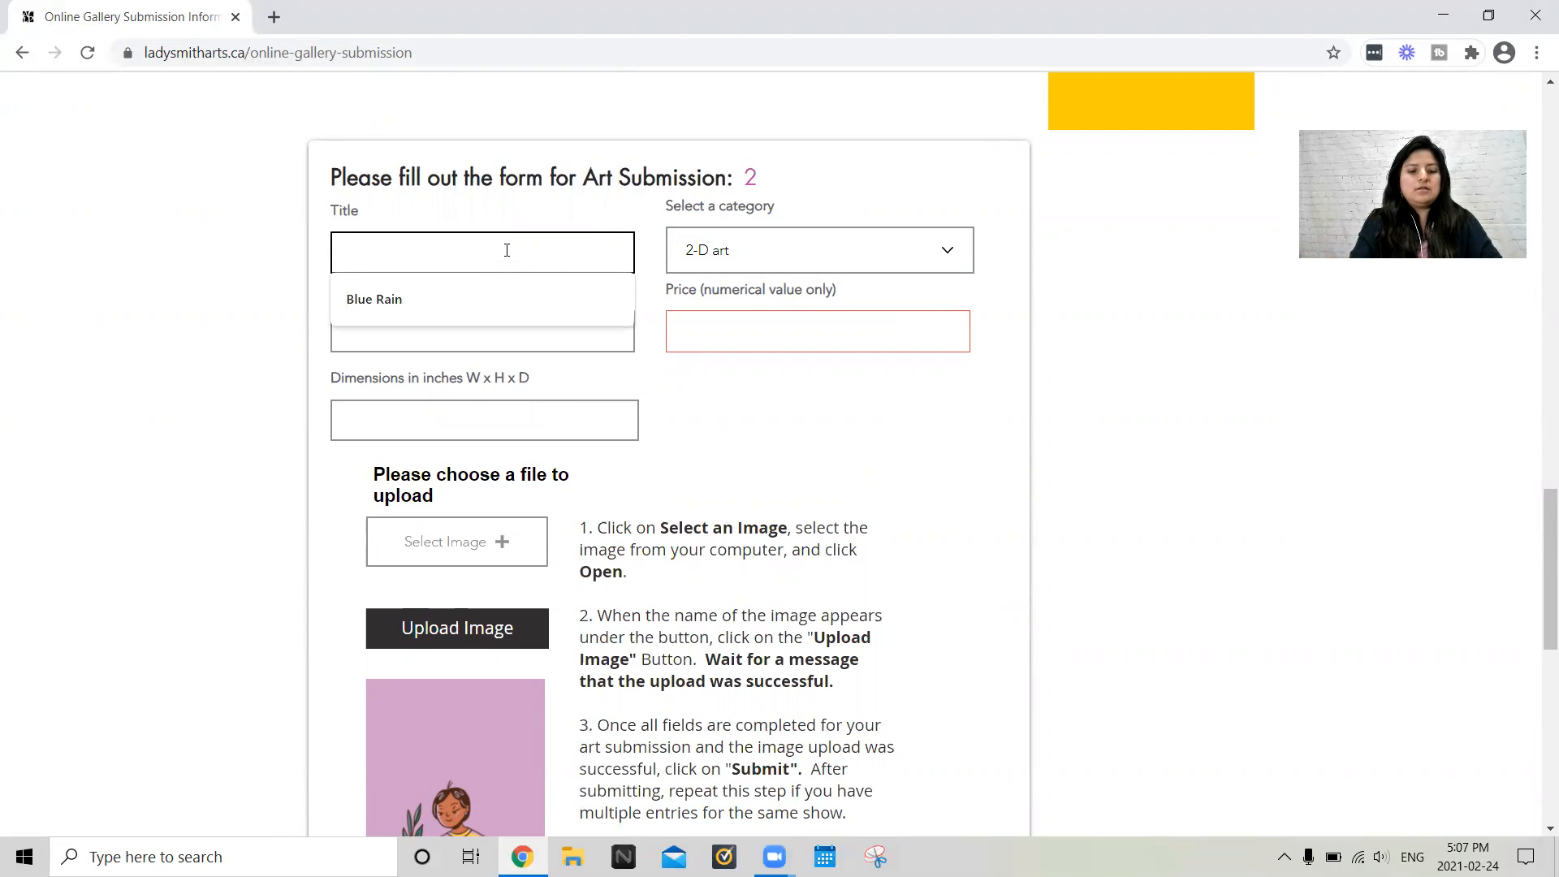
type("Study 2")
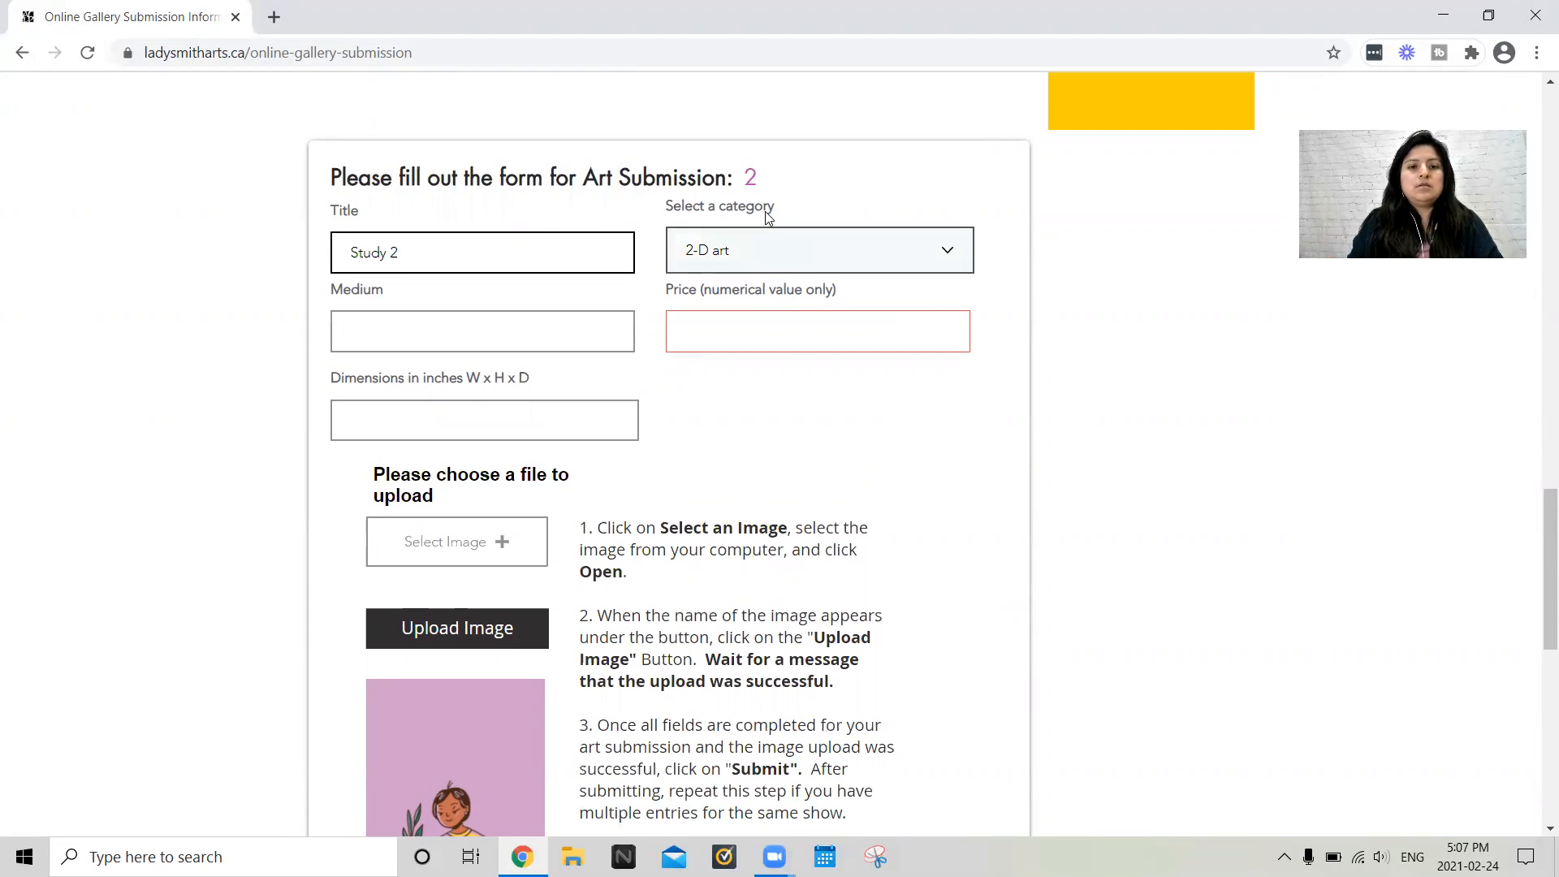
left_click(562, 332)
type("Photography")
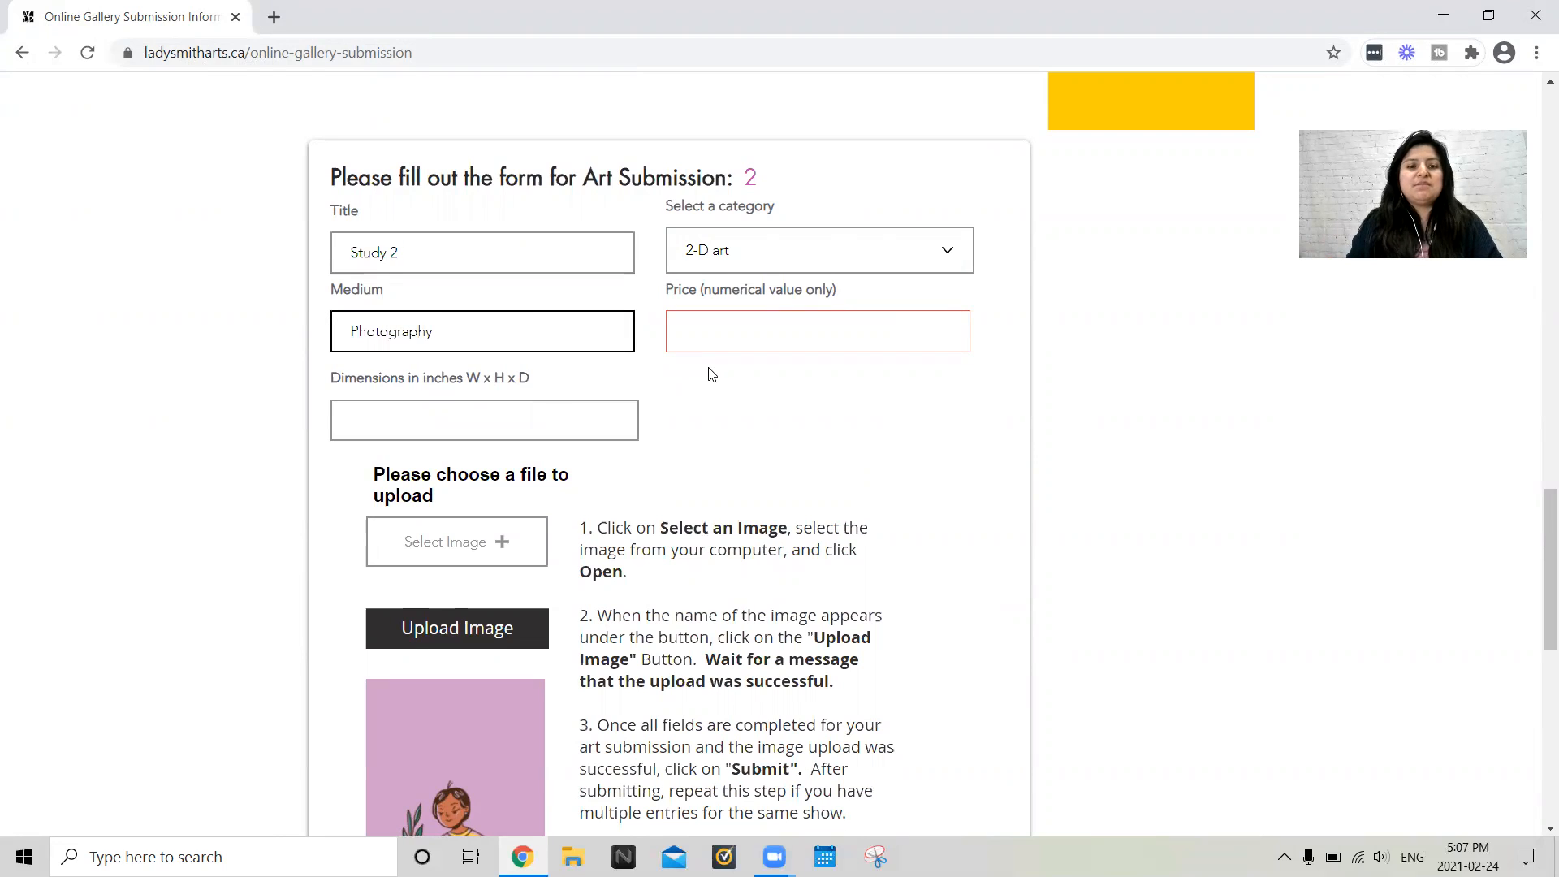
left_click(742, 334)
type("100.00")
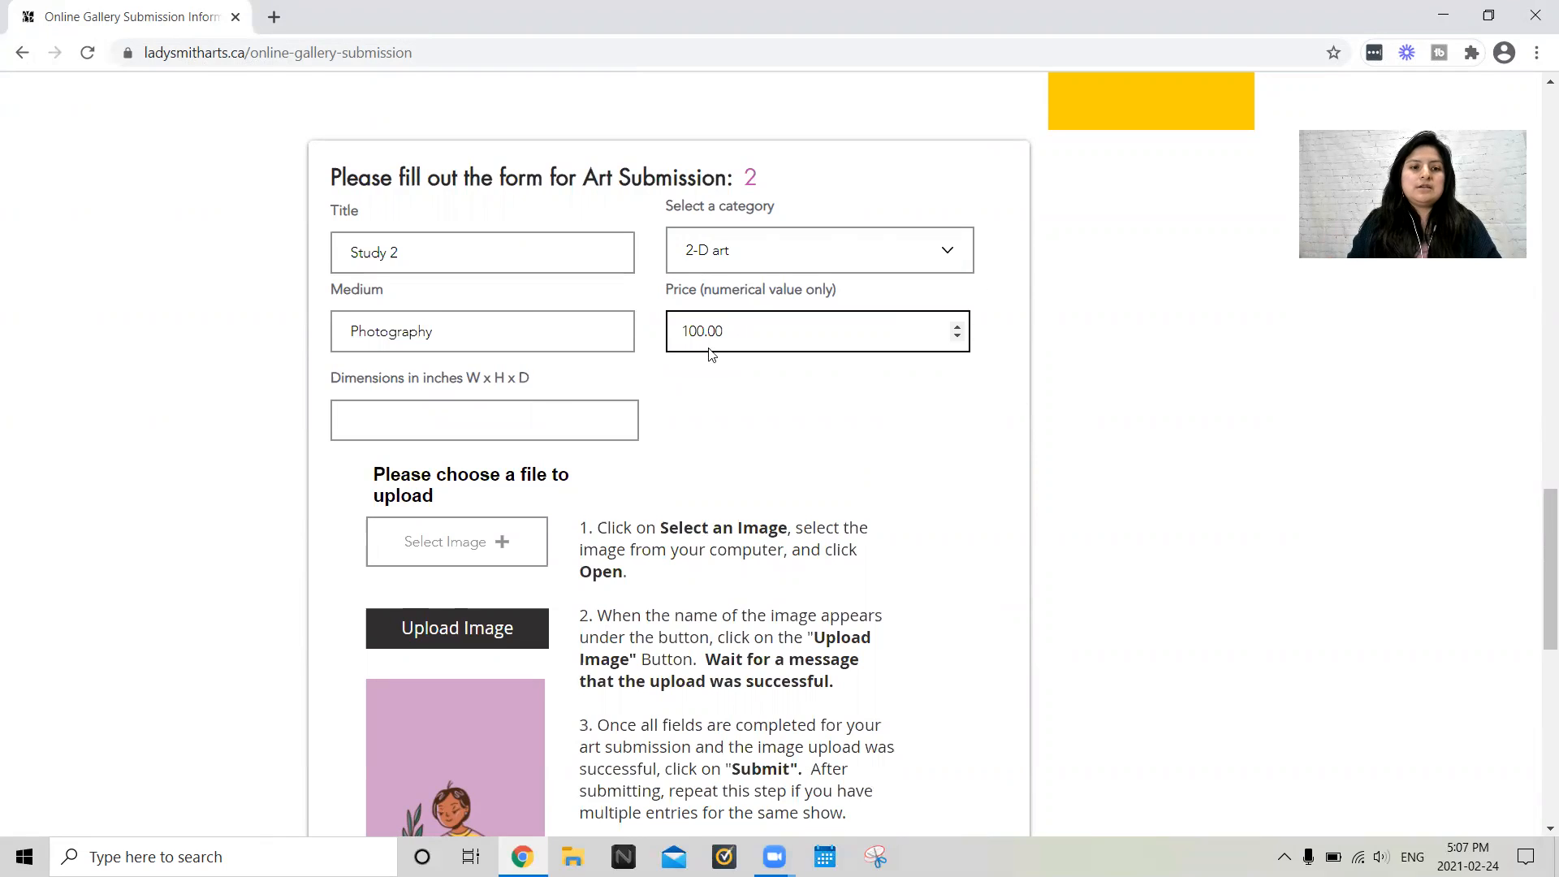
Set the dimensions of the Study 2 piece to 5x5 inches
key("Tab")
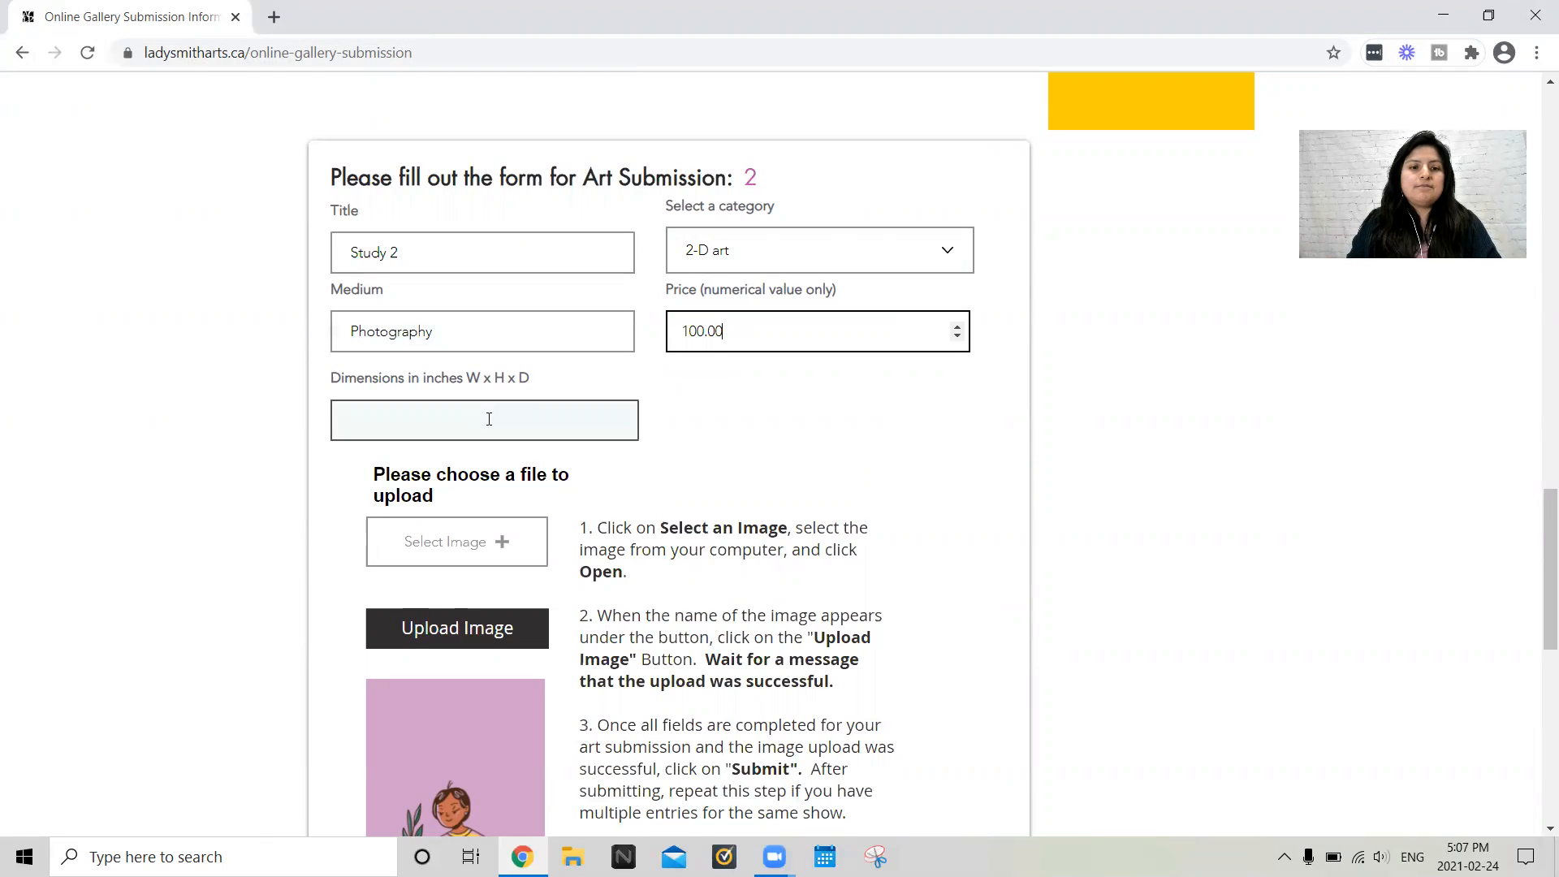
type("%X%")
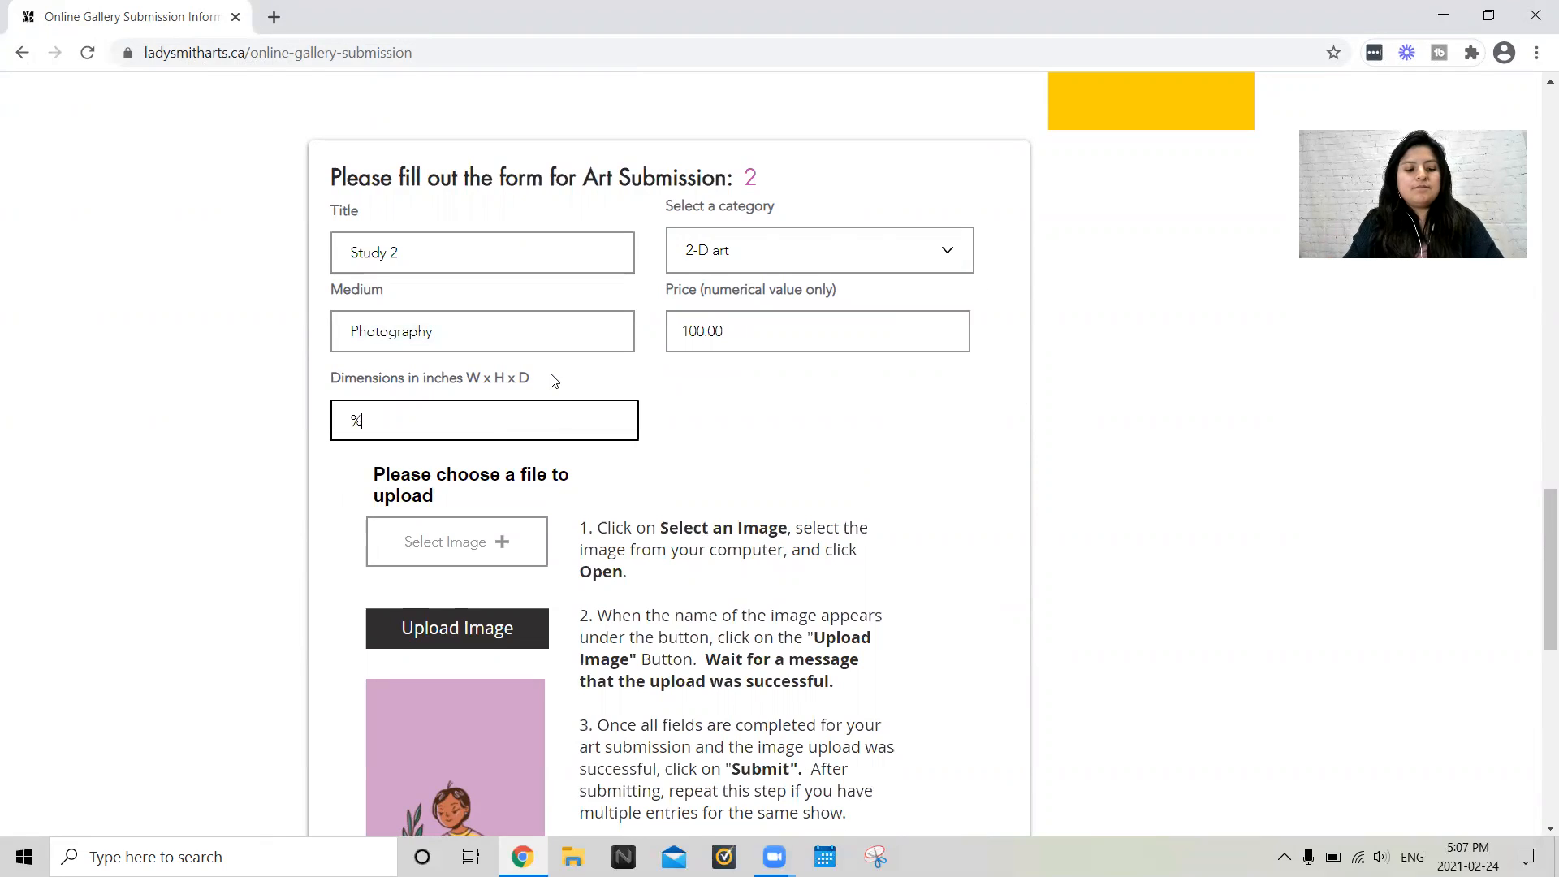
key("BackSpace")
type("5x%")
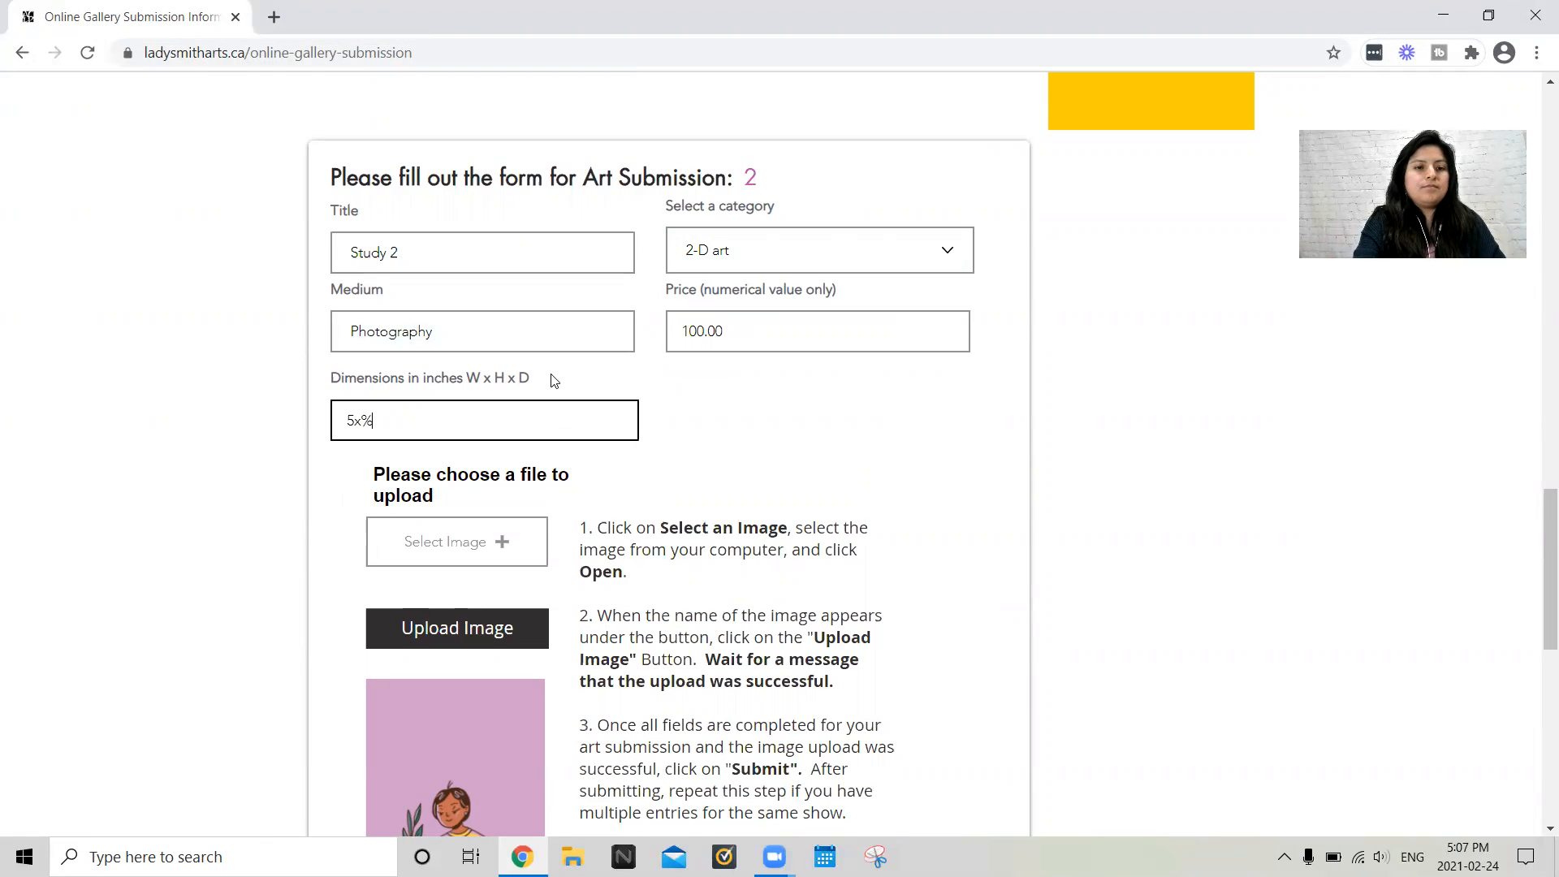
key("BackSpace")
type("5")
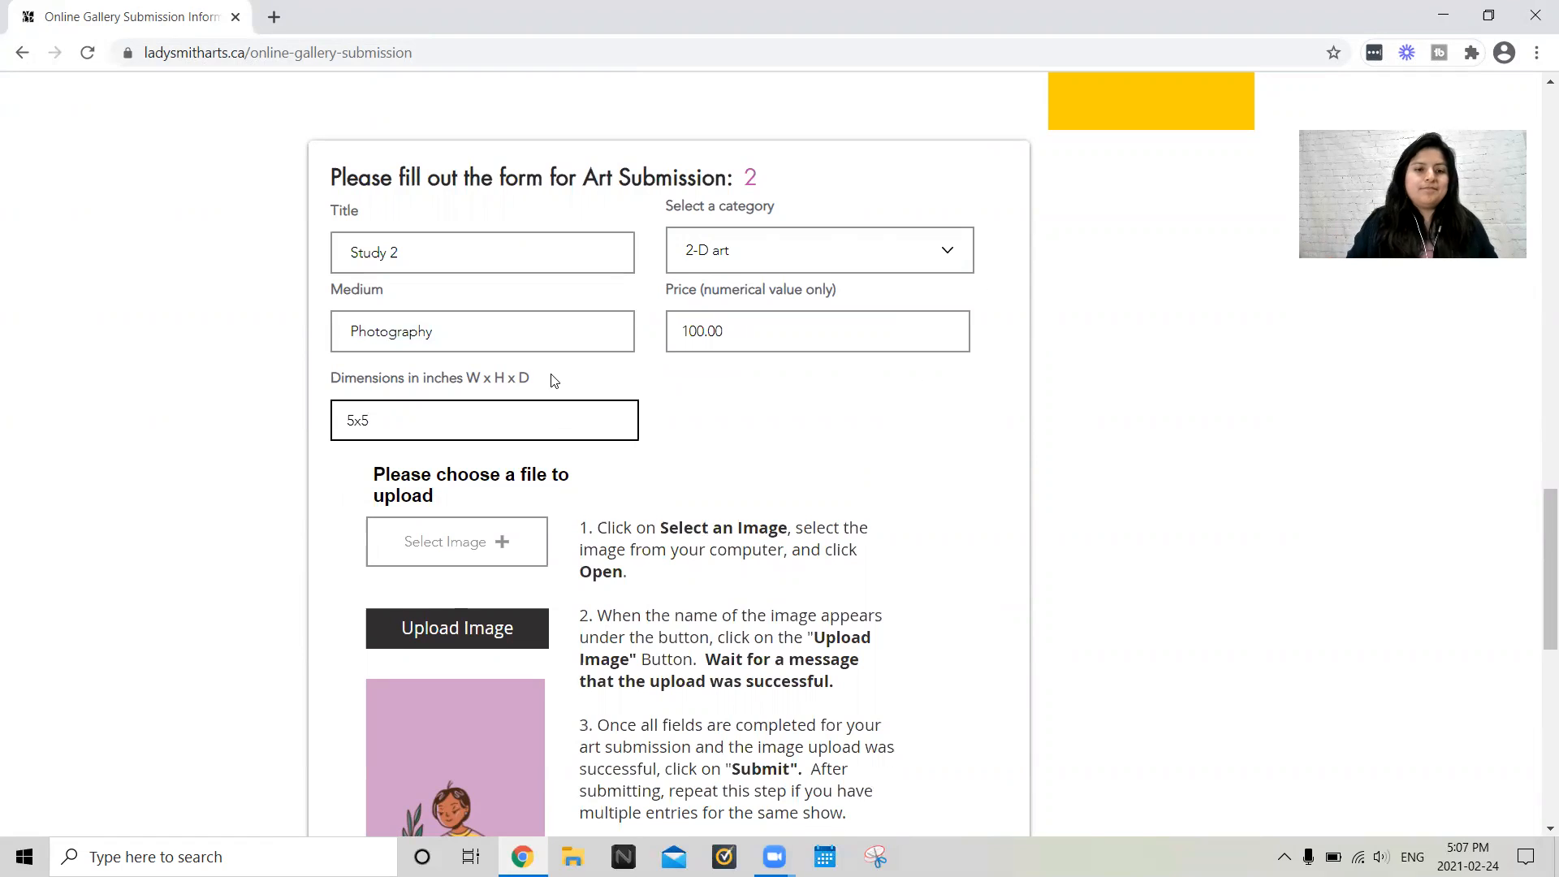
left_click(731, 432)
Select the study2 artwork image from the Desktop folder as the file for Art Submission 2
scroll(731, 431, "down", 1)
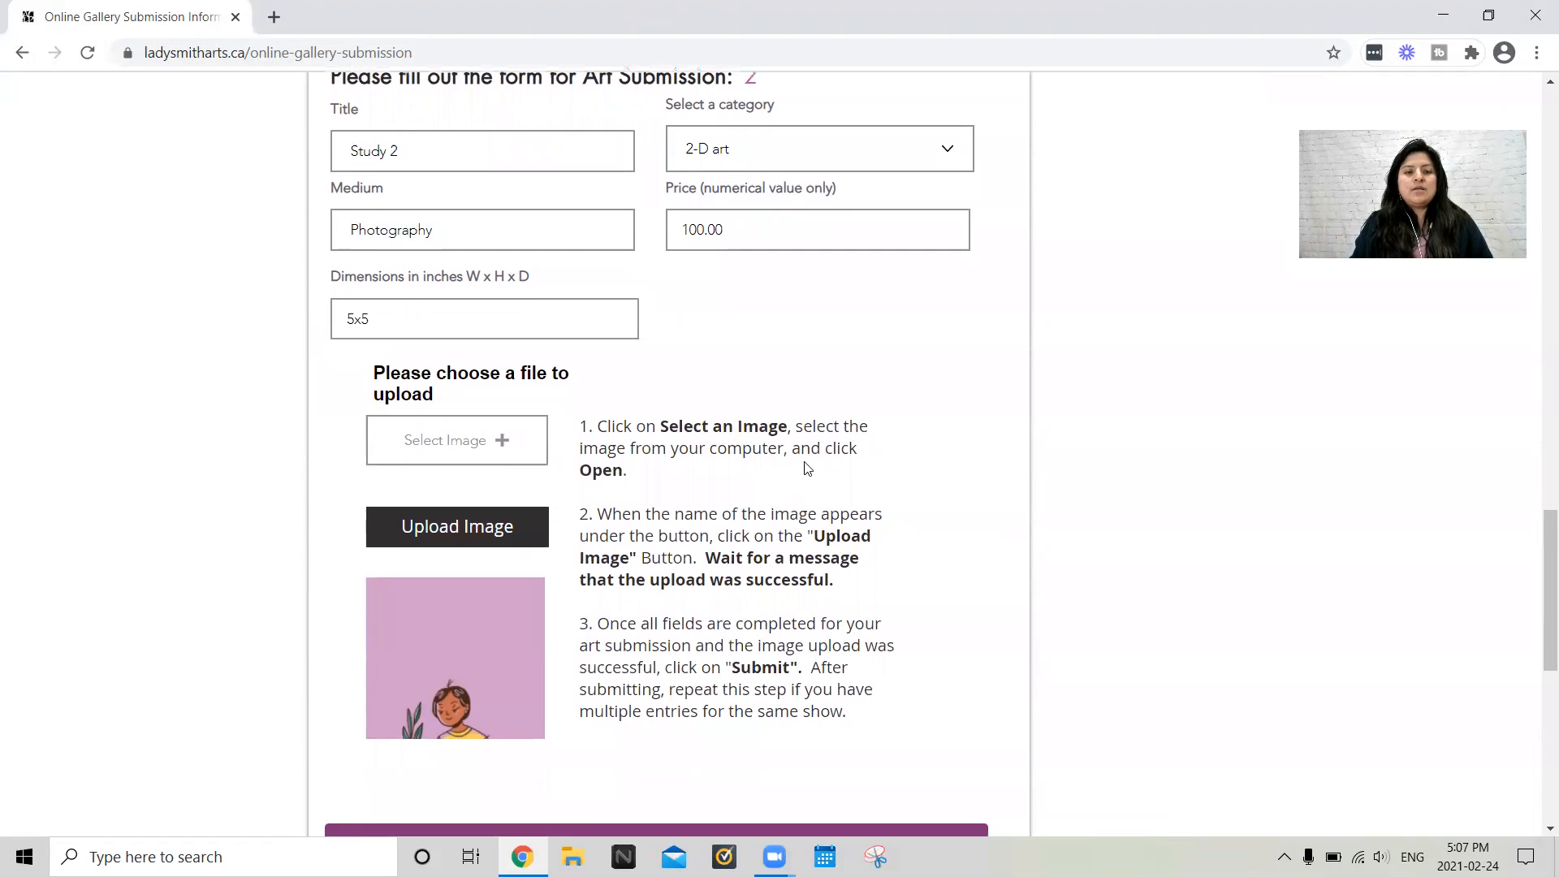
scroll(808, 469, "up", 1)
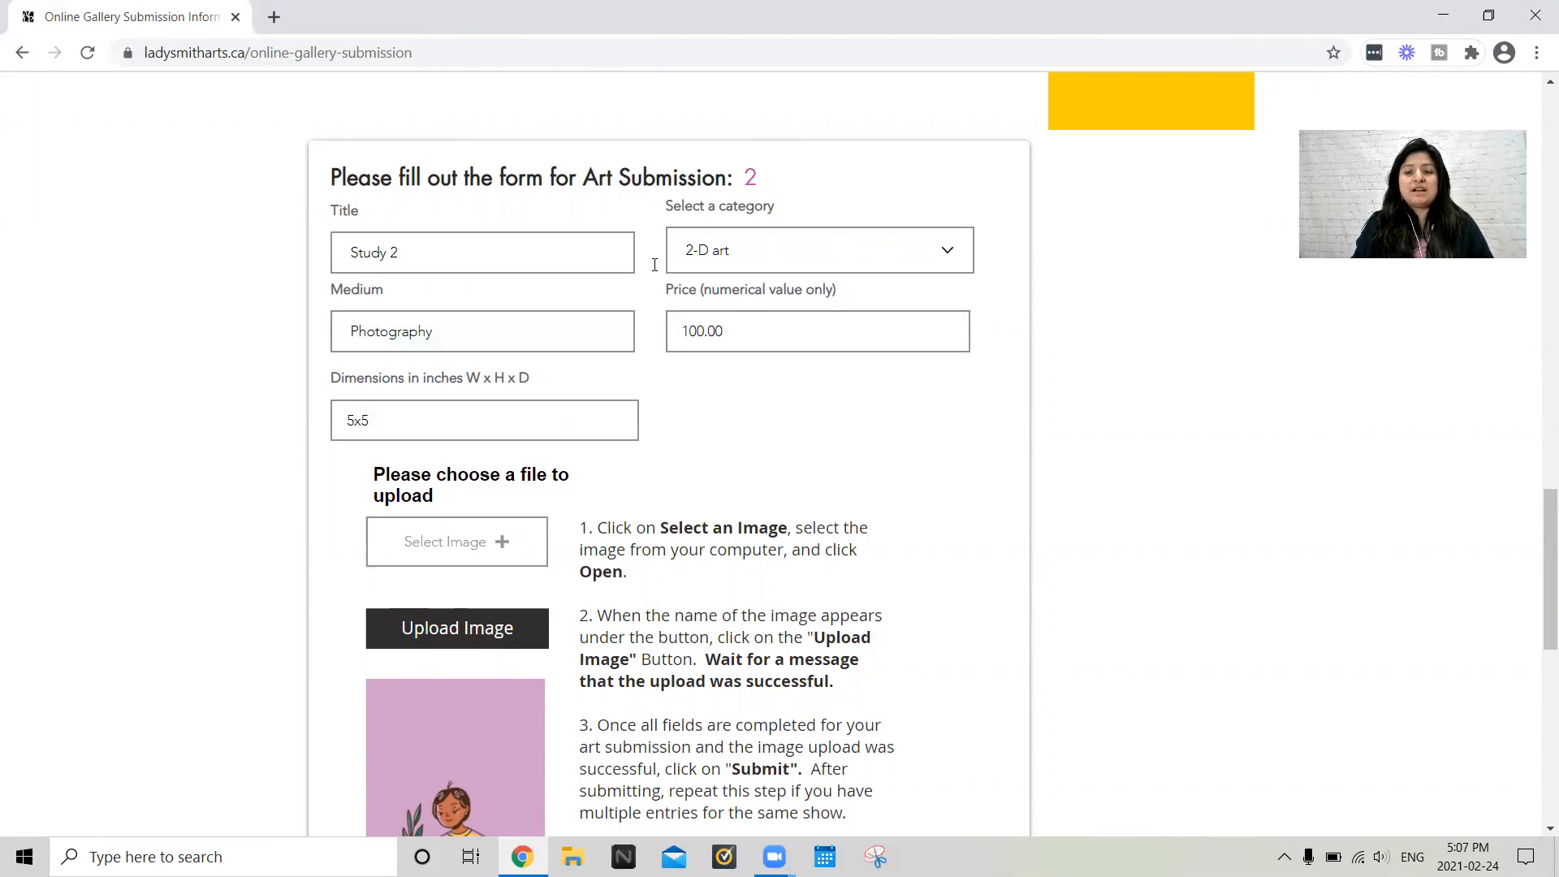
scroll(739, 491, "down", 1)
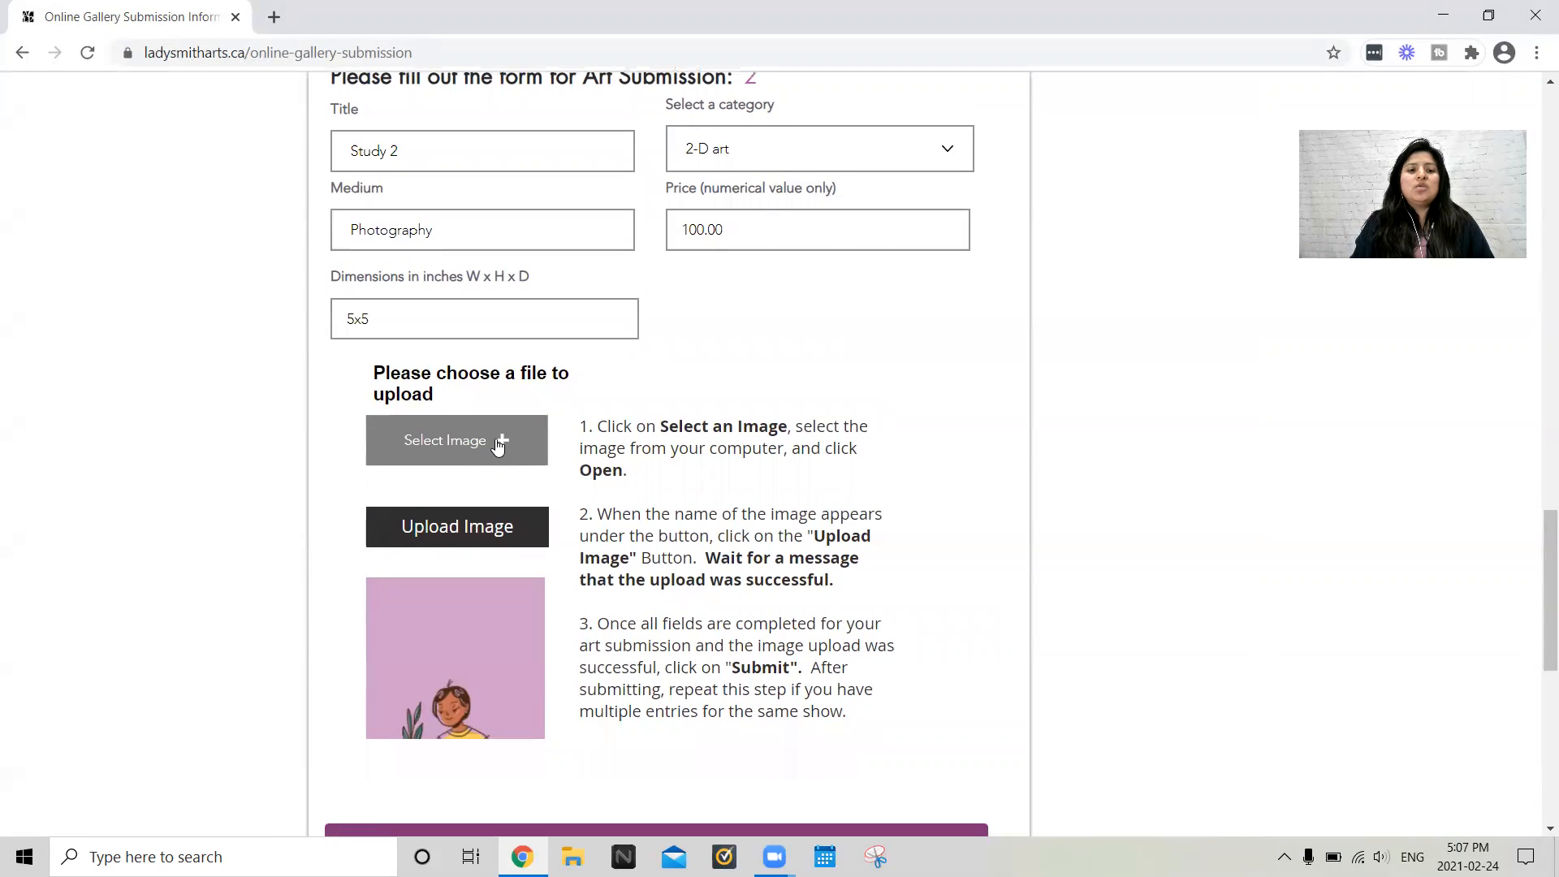
left_click(459, 440)
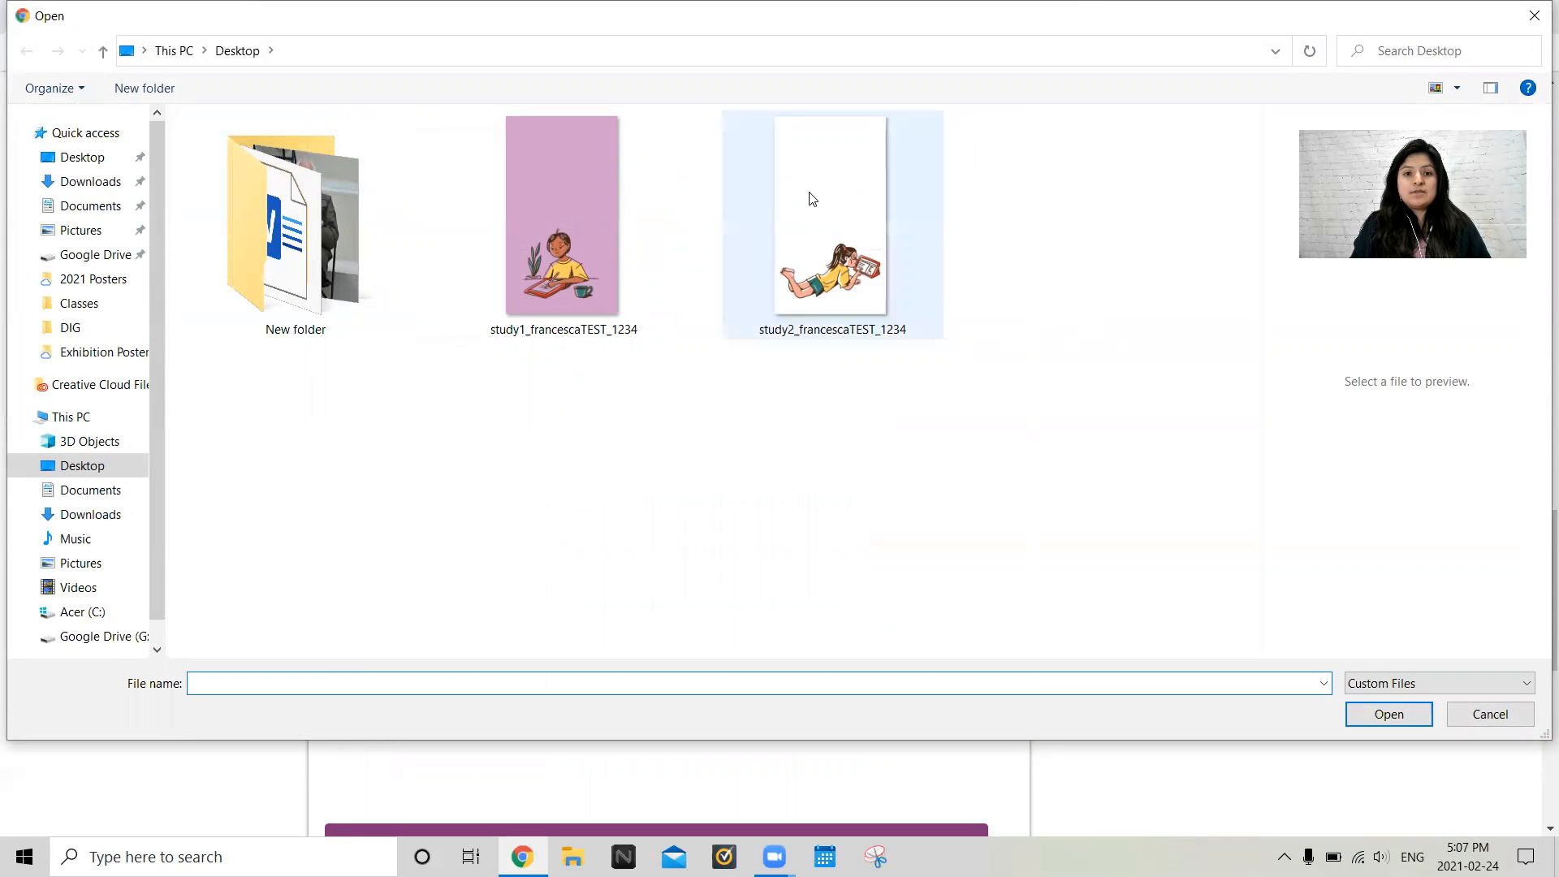
left_click(838, 186)
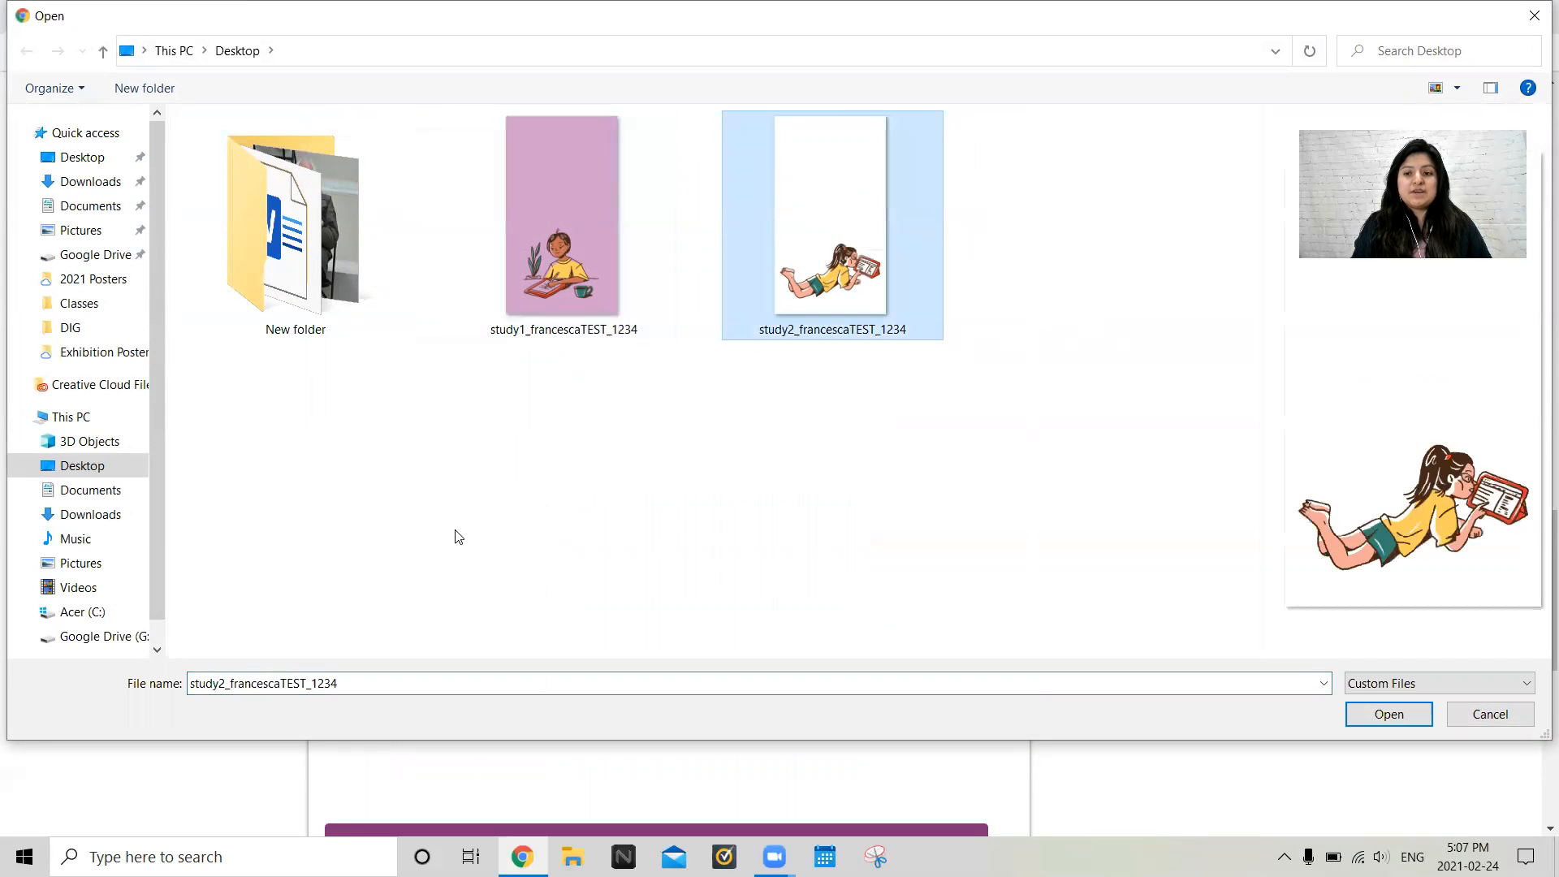
left_click(1390, 716)
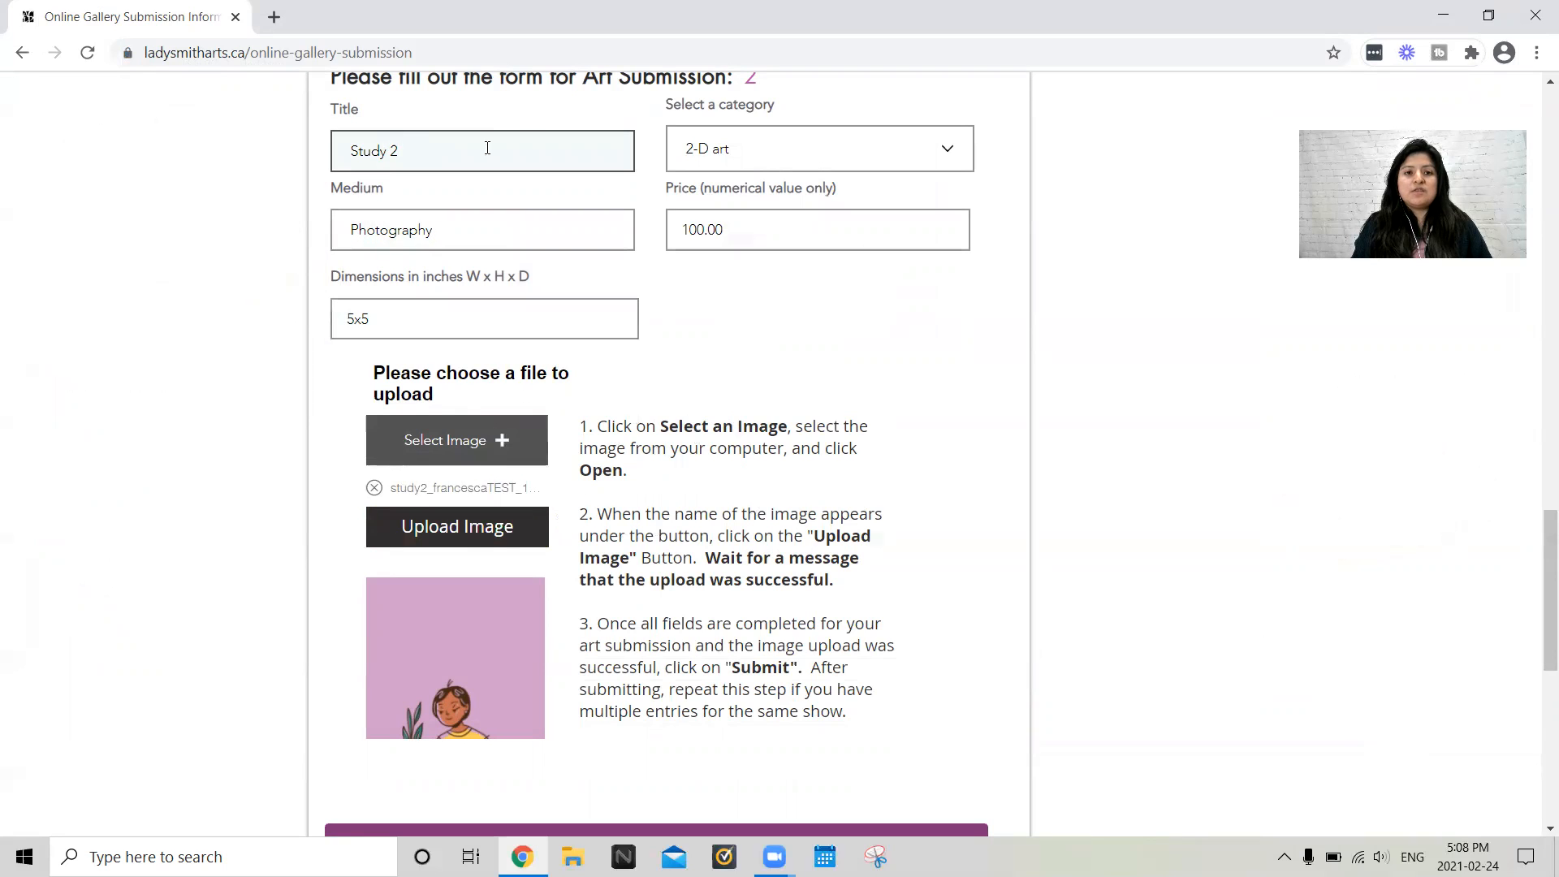
Upload the selected study2 image and submit the Art Submission 2 form
scroll(787, 209, "down", 3)
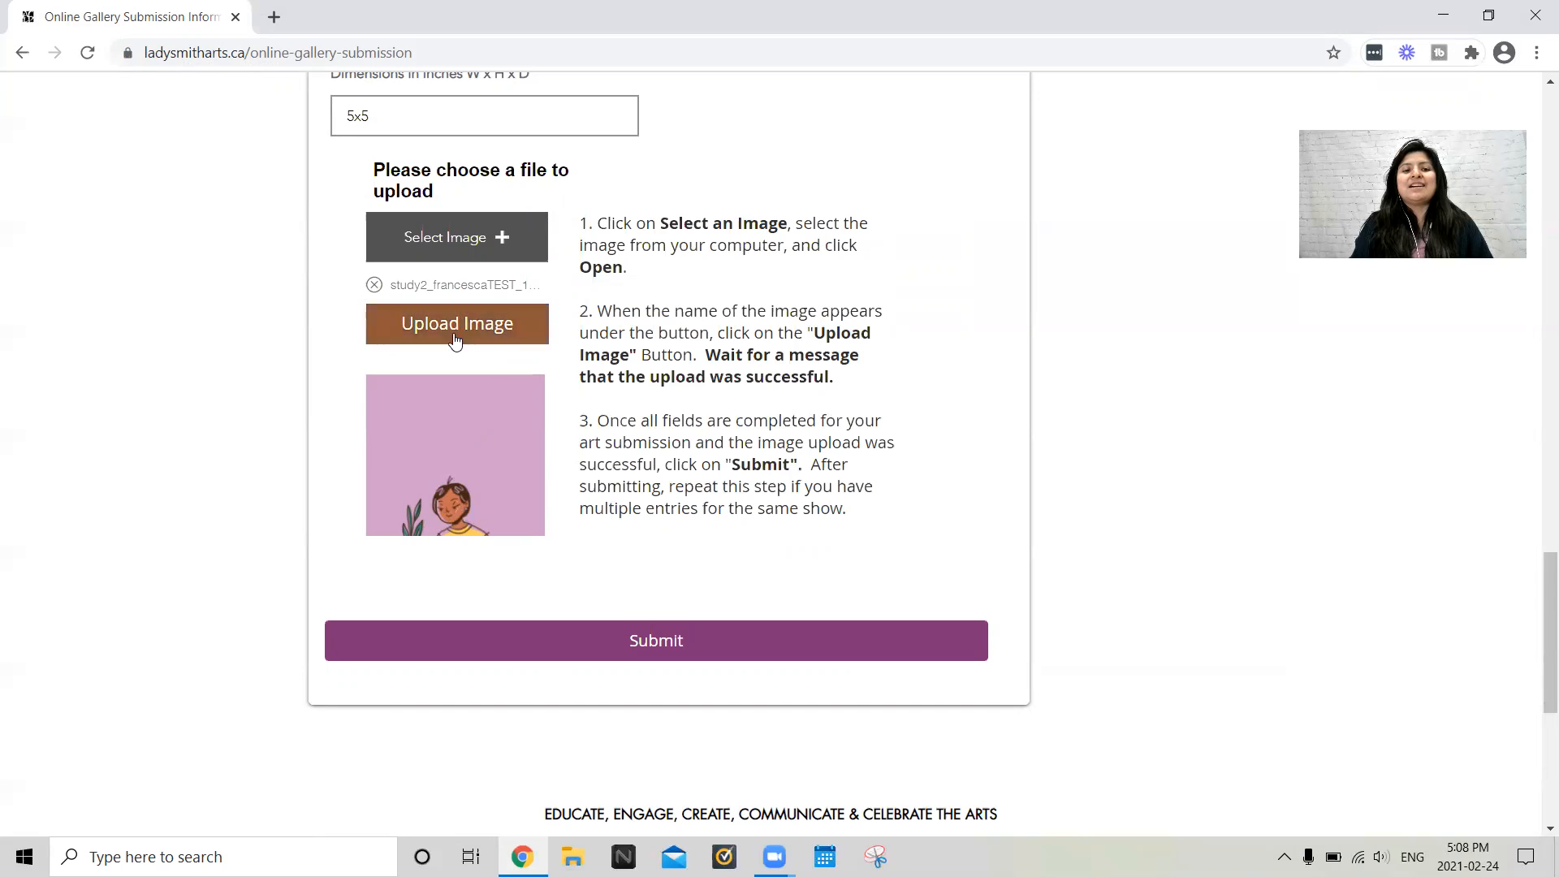
scroll(458, 336, "up", 1)
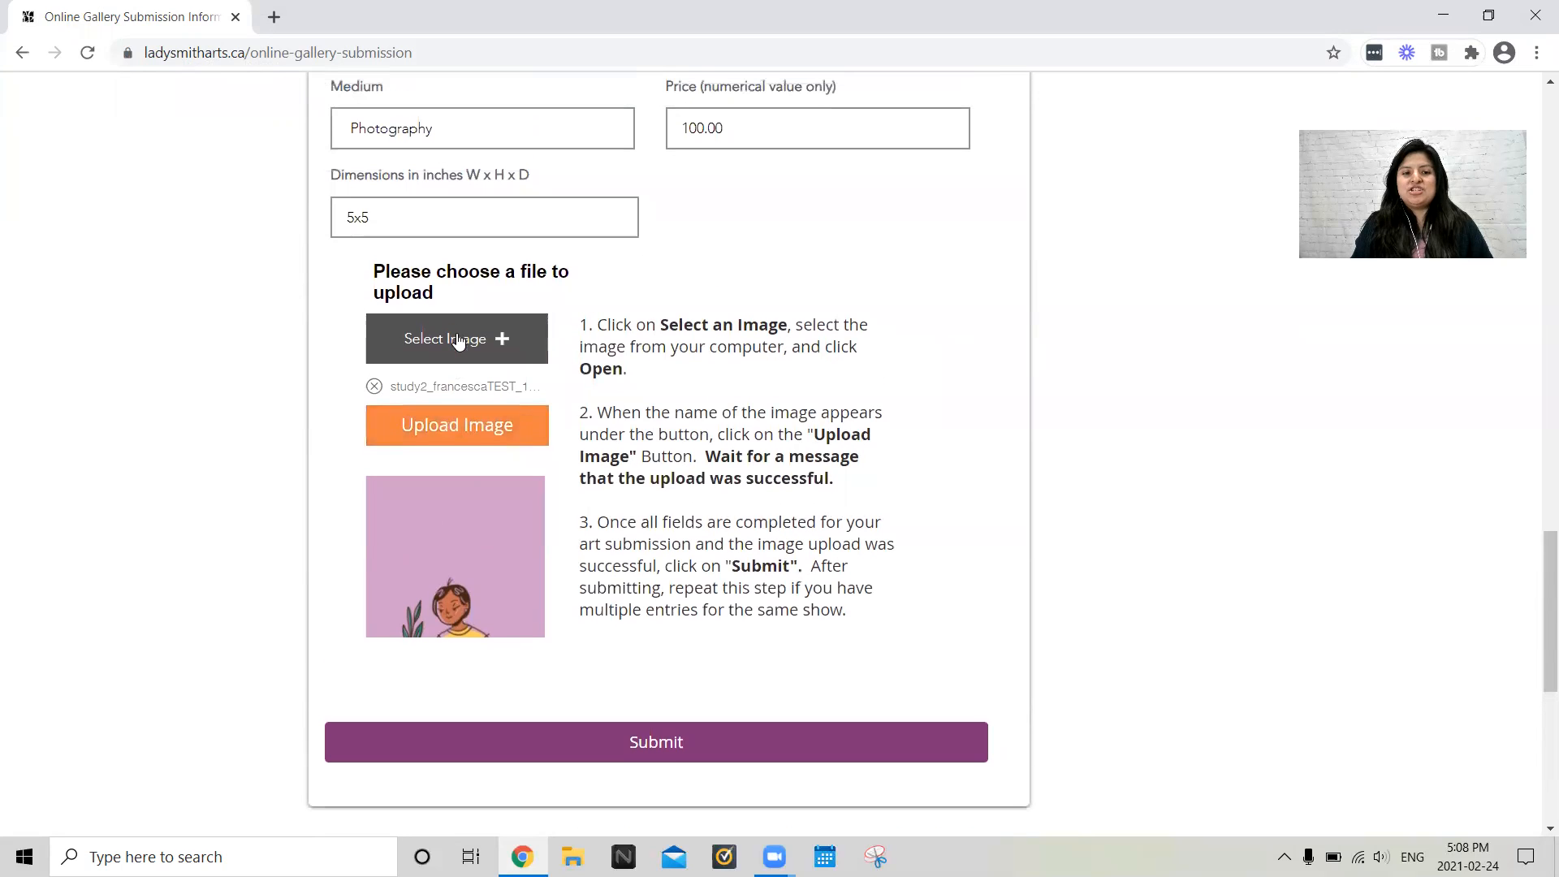
left_click(460, 428)
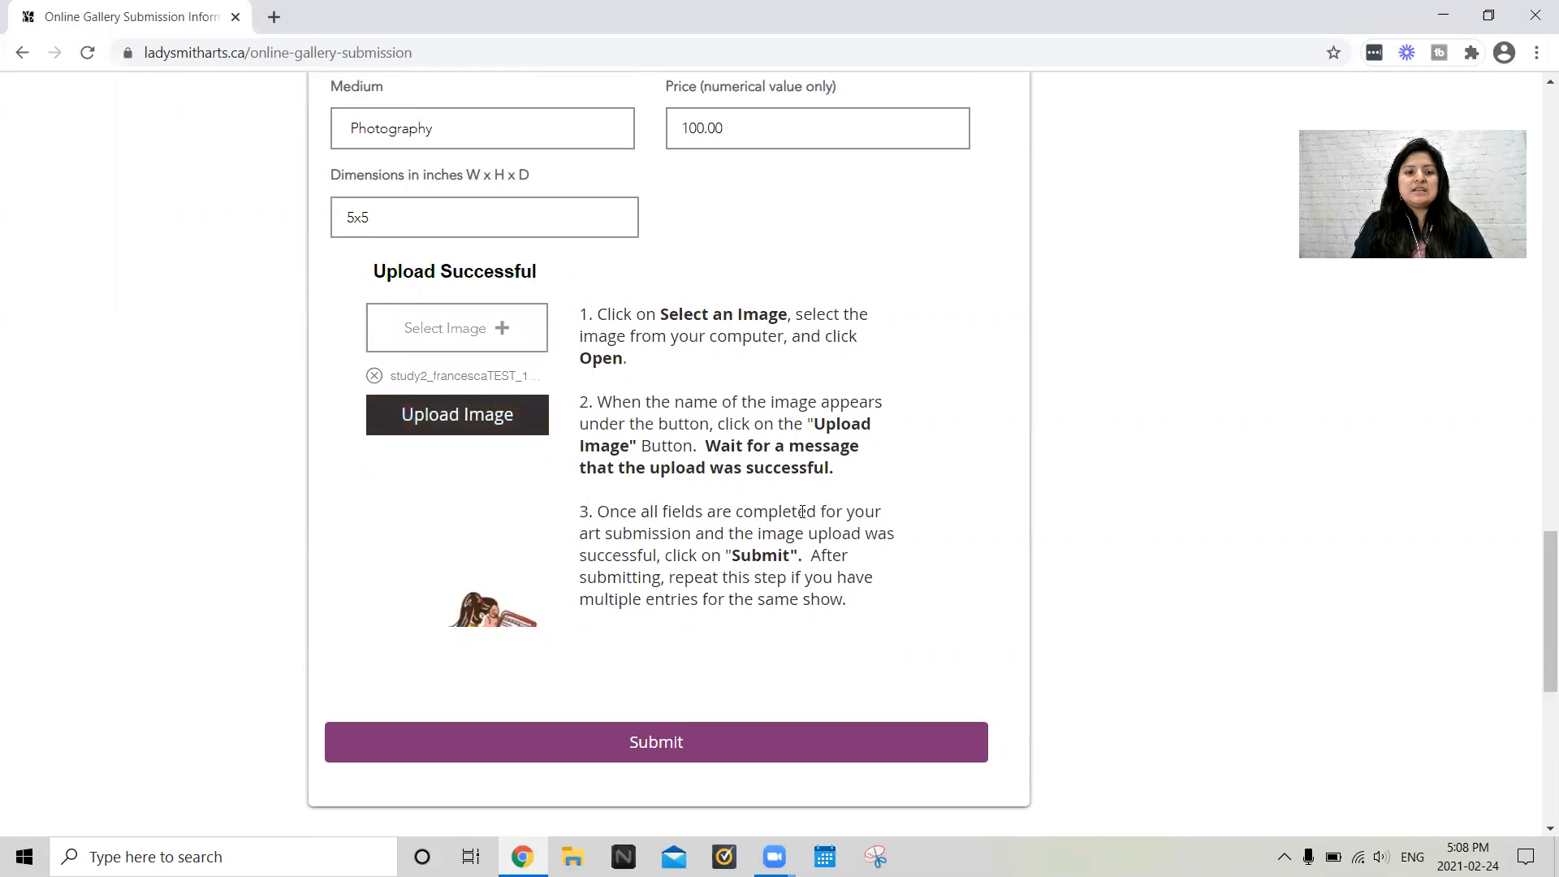
scroll(802, 512, "down", 1)
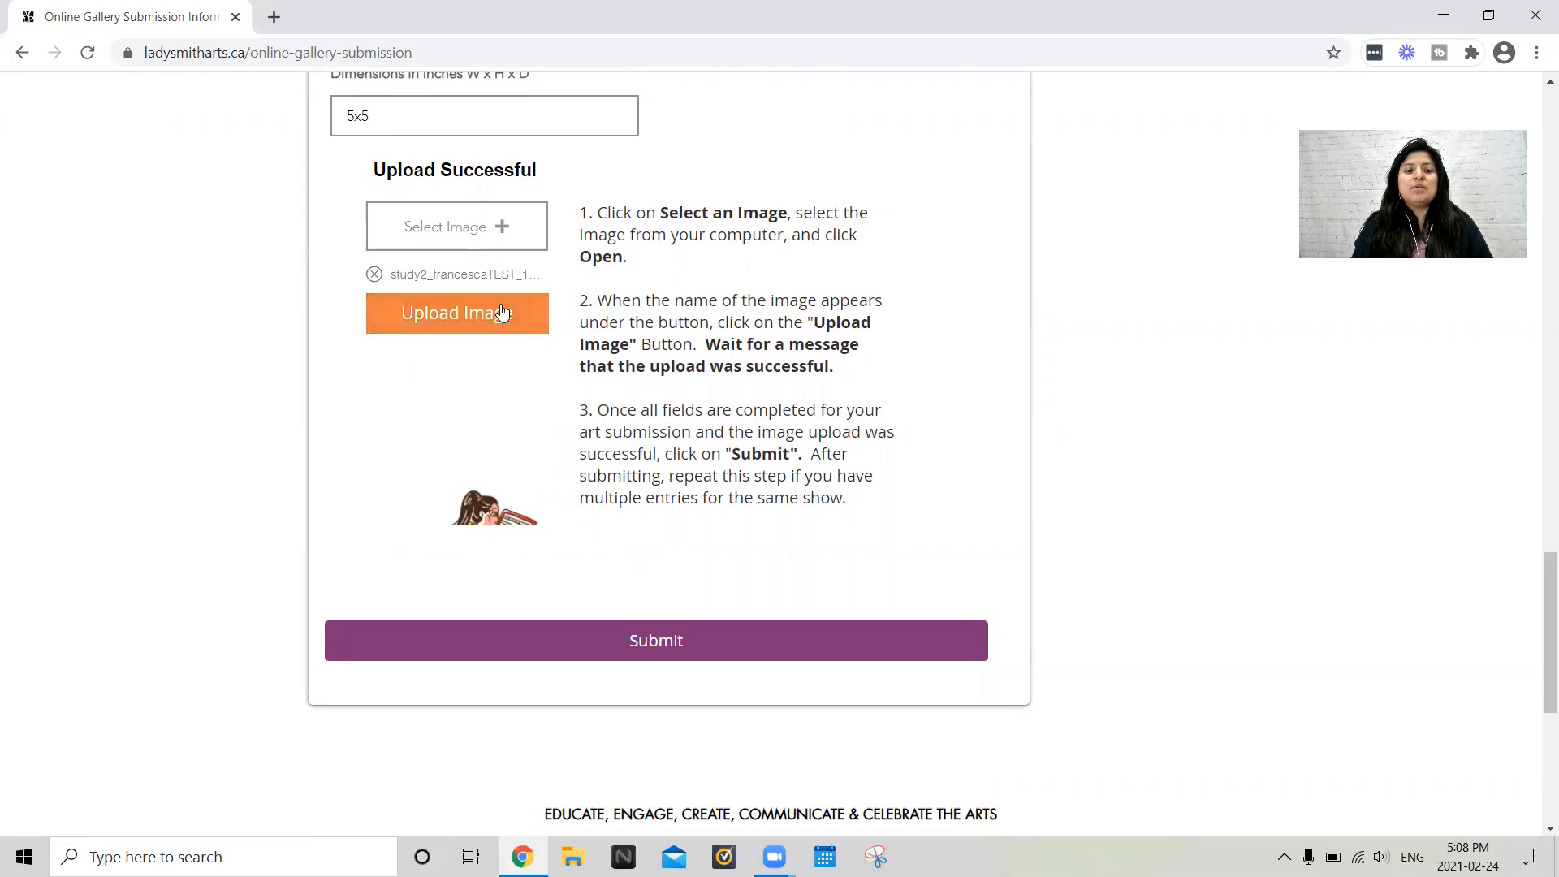
scroll(620, 491, "up", 4)
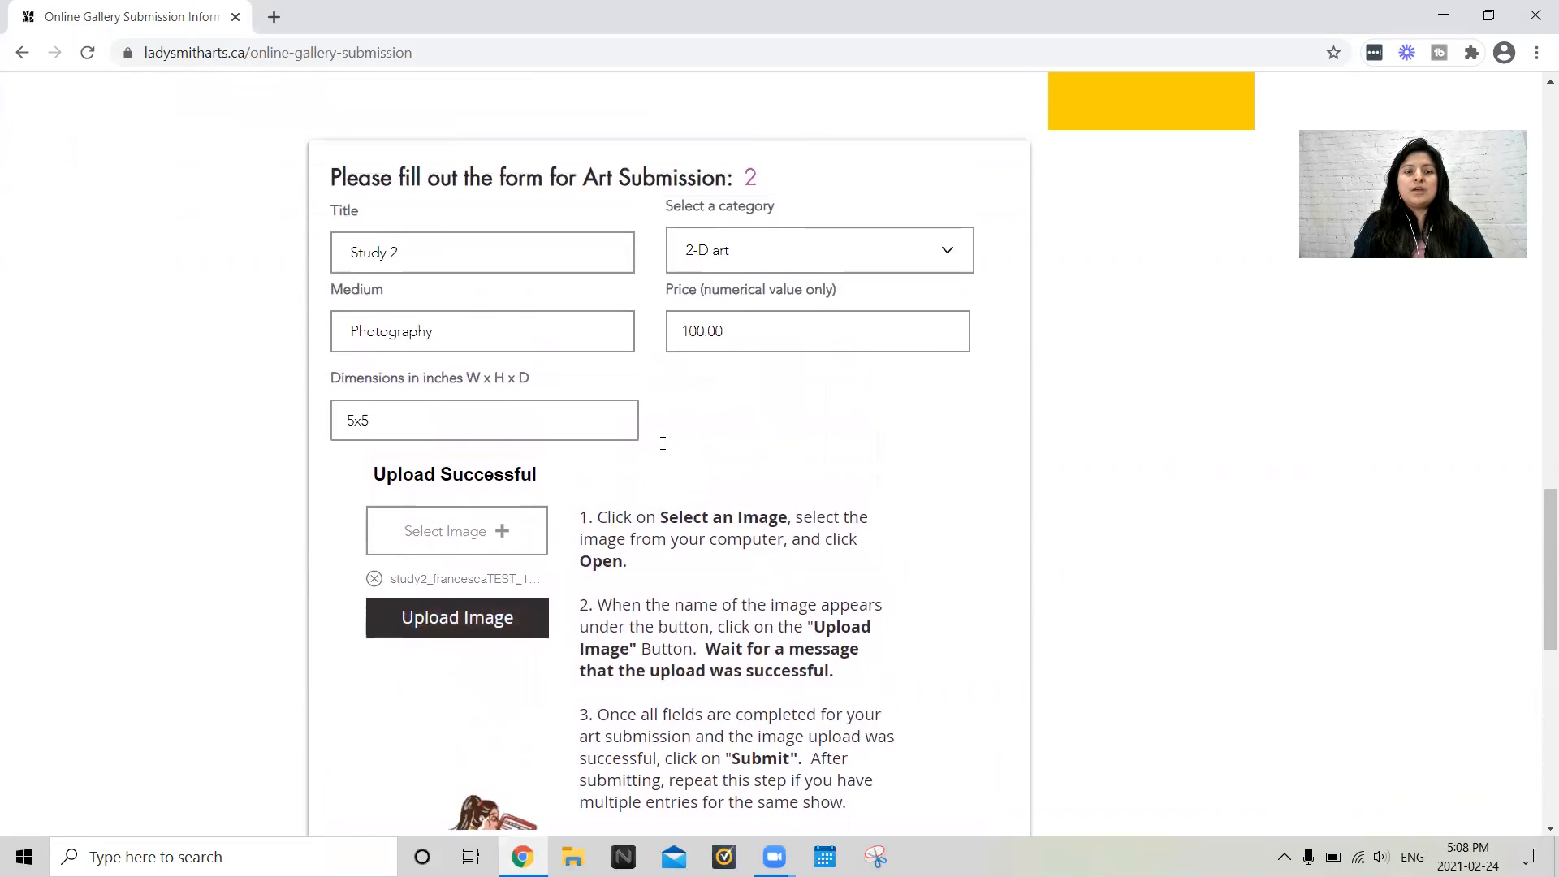
scroll(756, 484, "down", 4)
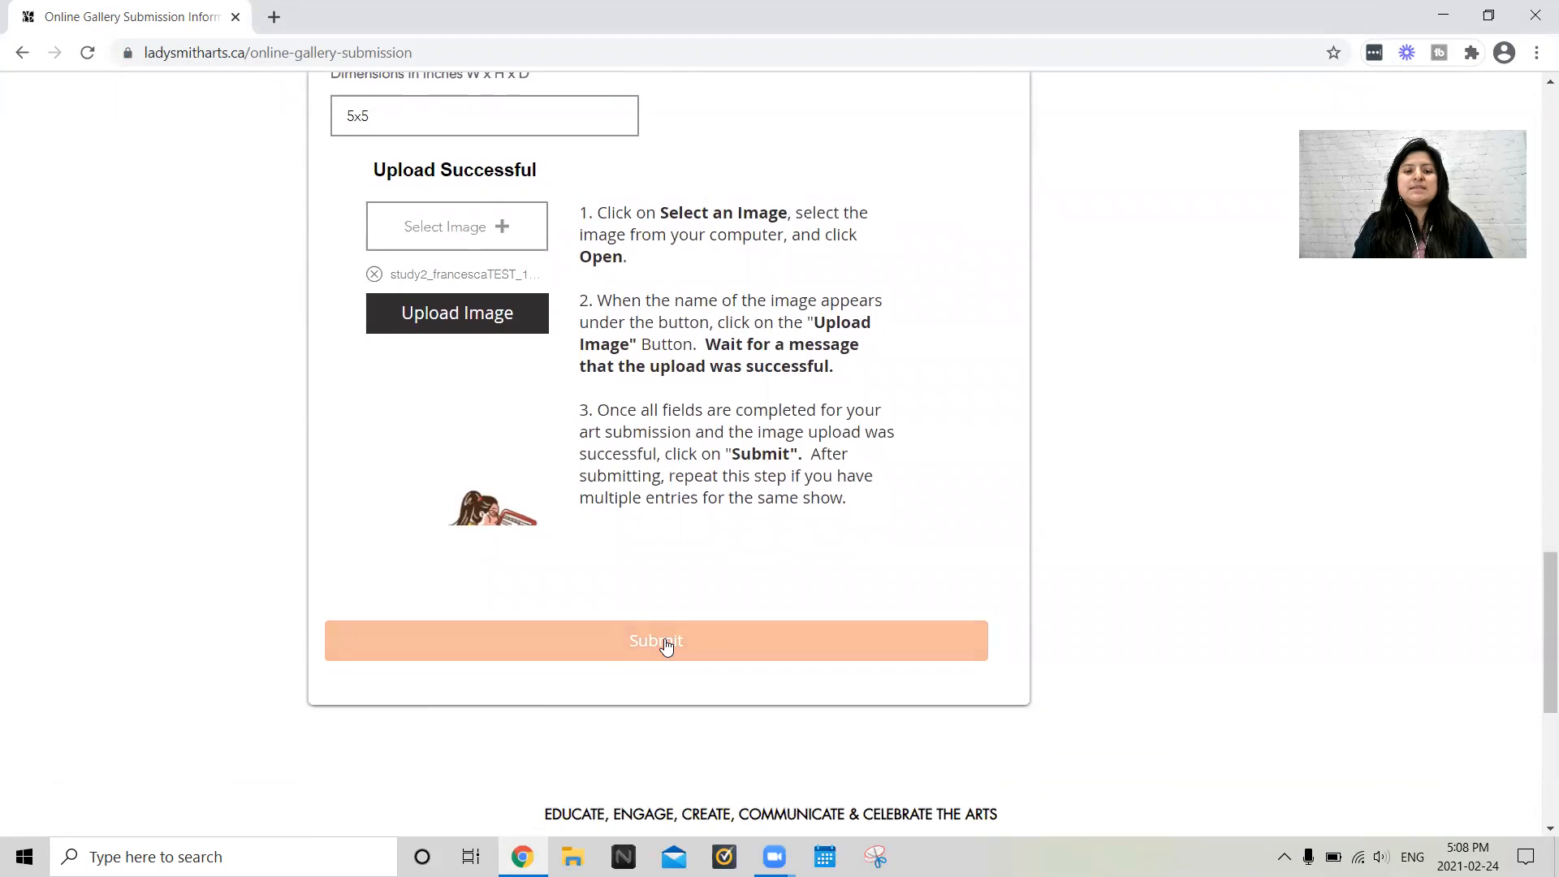
left_click(666, 646)
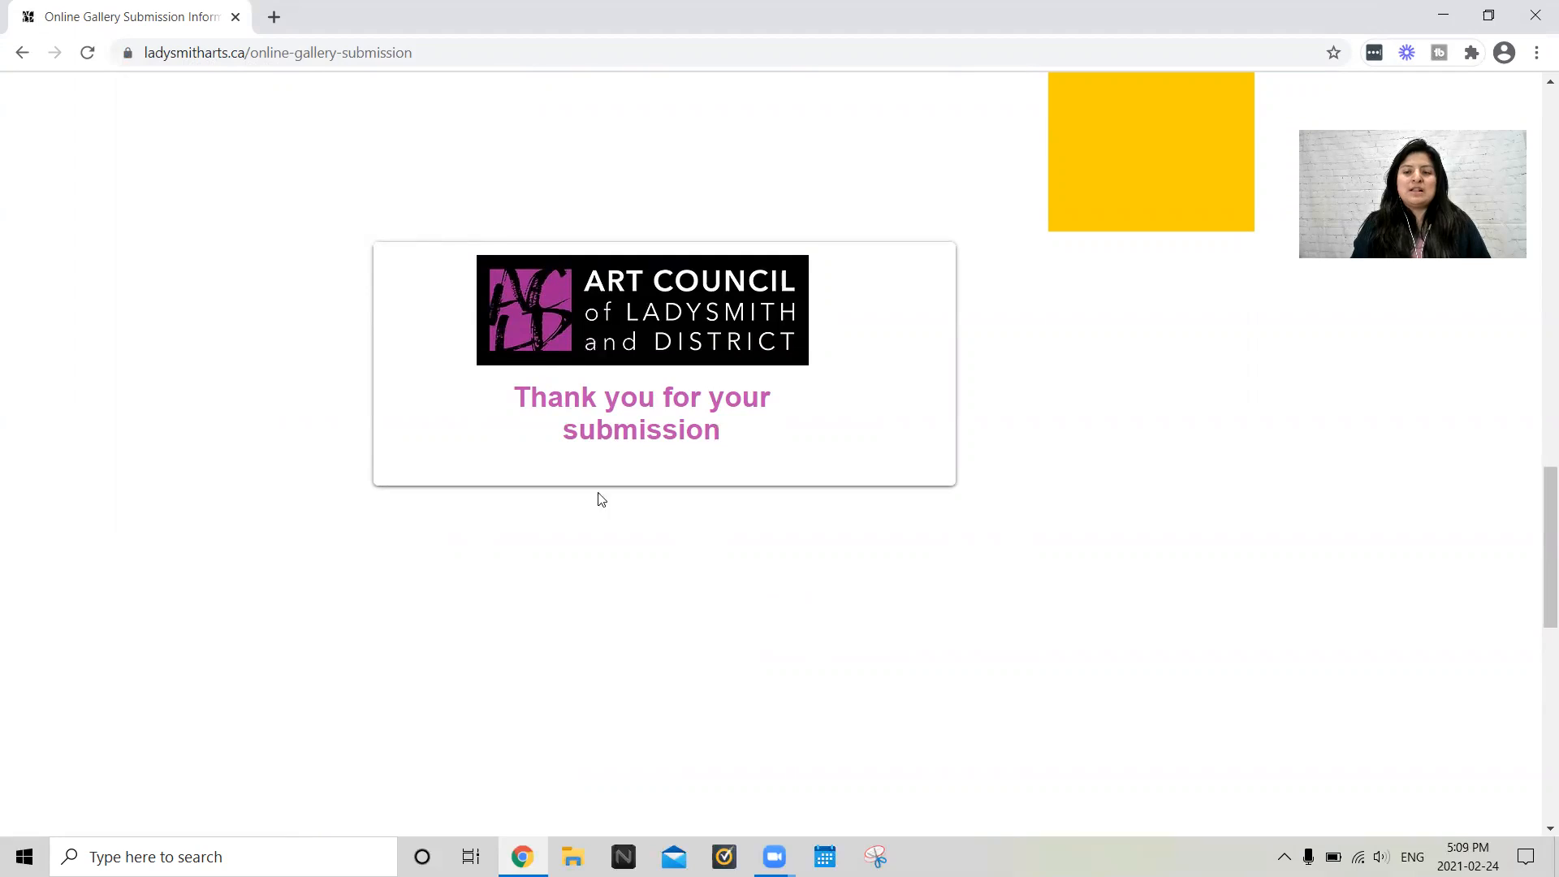
Review the submission guidelines at the start of the page and locate the contact e-mail address for questions below the Income Document section
scroll(873, 608, "up", 1)
scroll(894, 603, "up", 10)
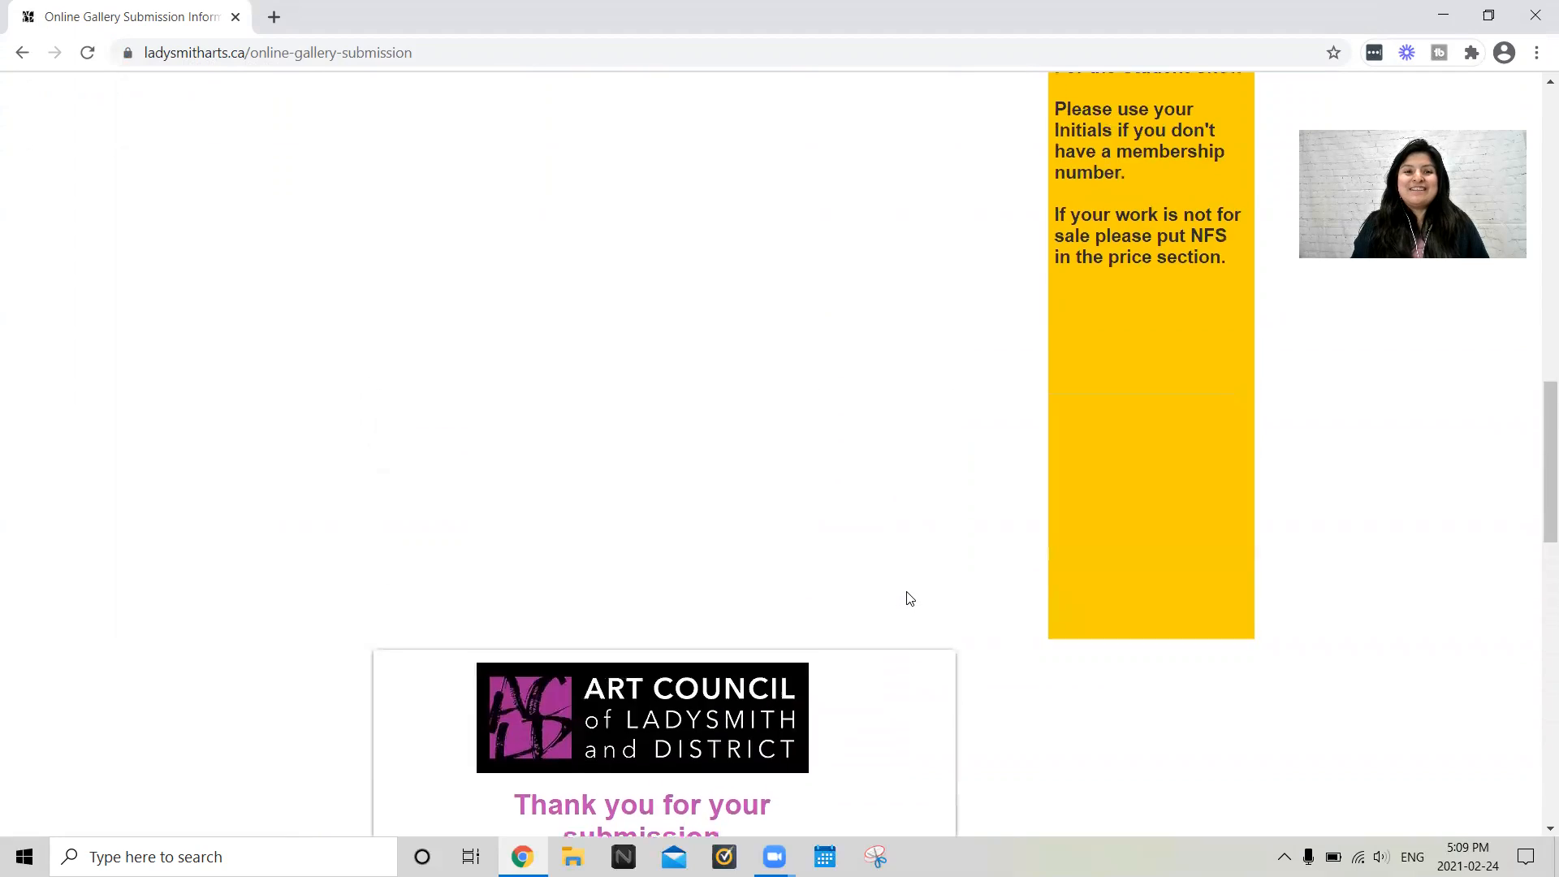
scroll(909, 600, "up", 5)
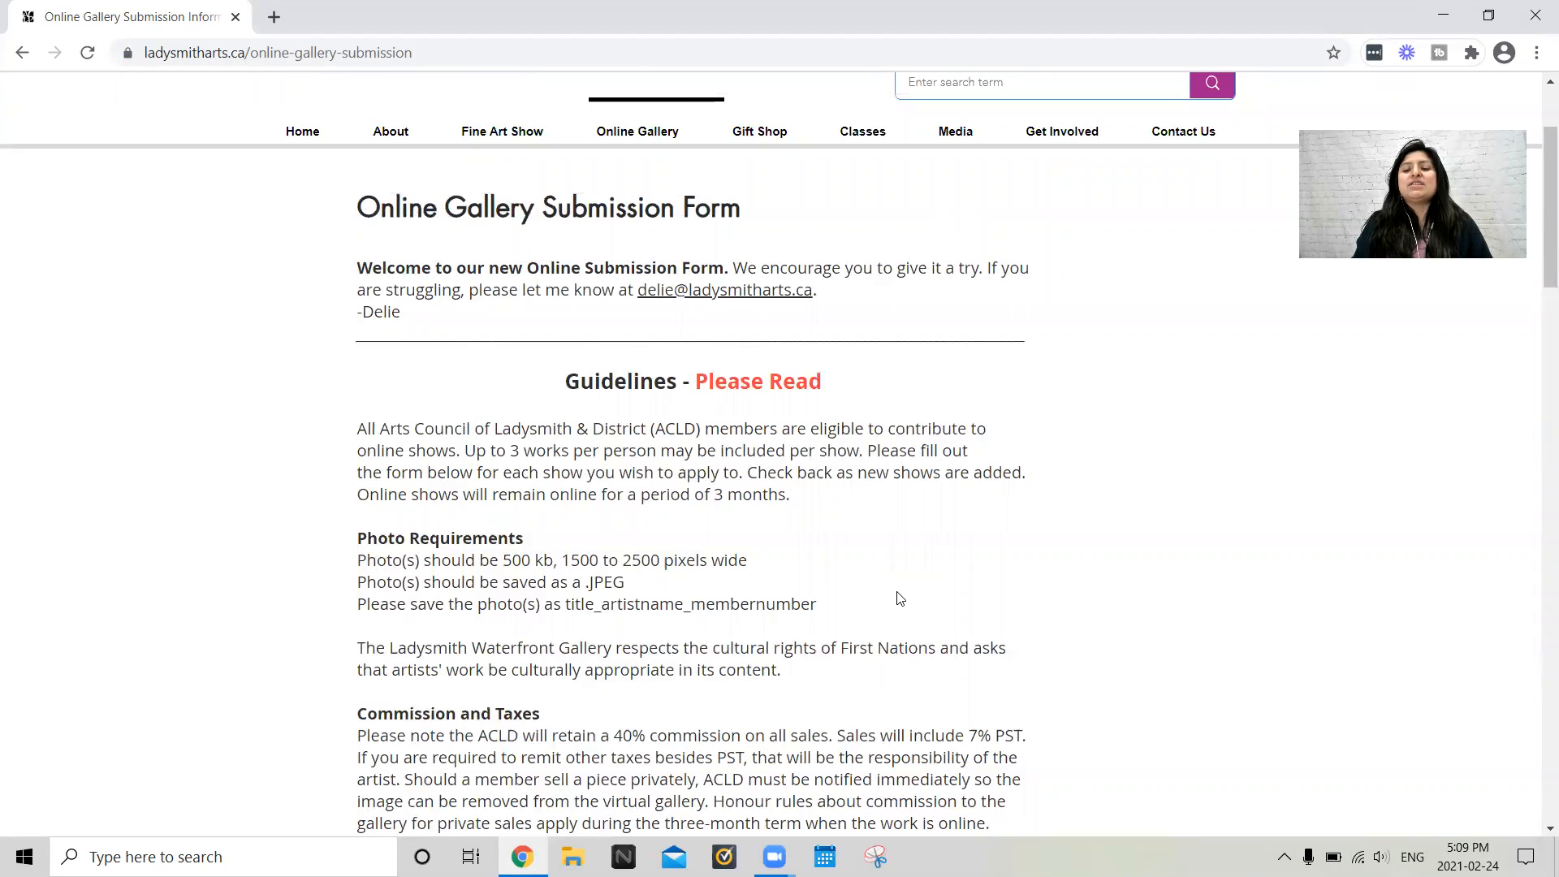
scroll(901, 598, "up", 2)
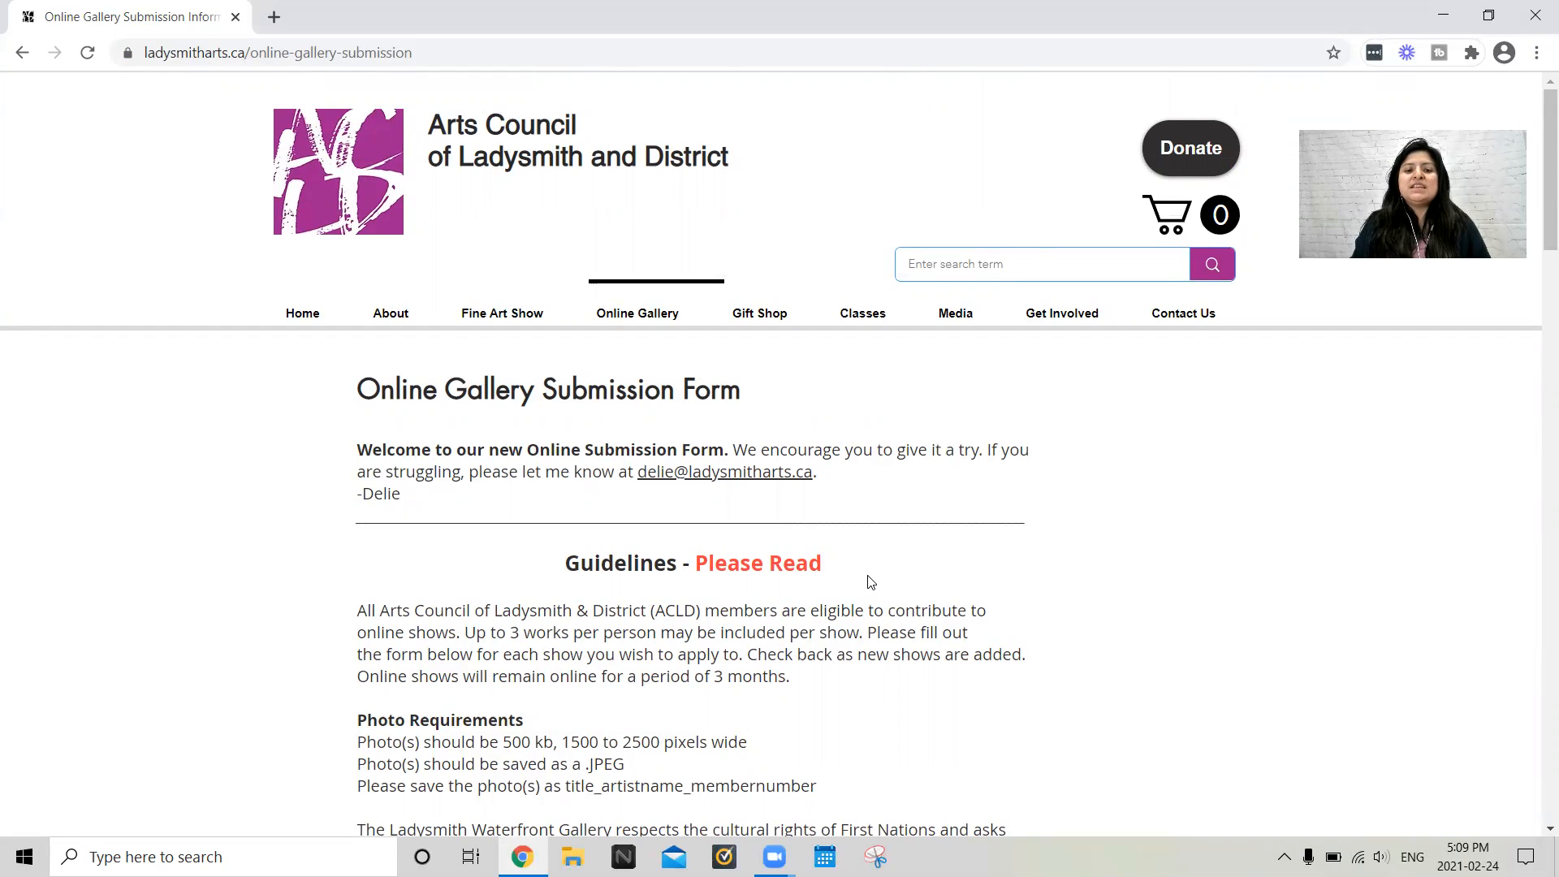
scroll(870, 583, "down", 4)
scroll(869, 579, "down", 2)
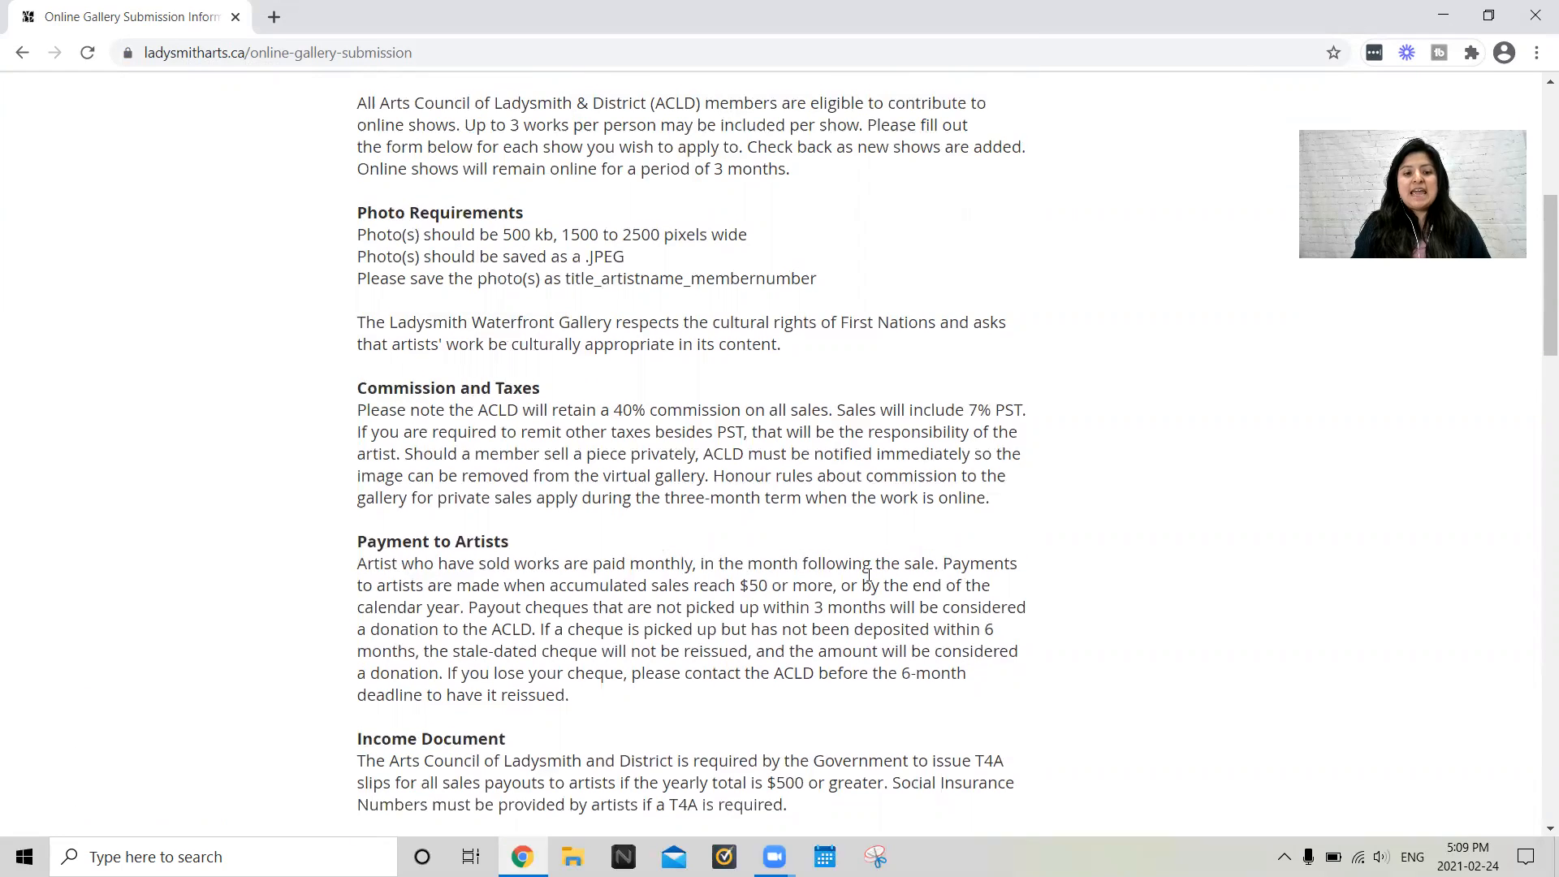
scroll(868, 575, "down", 2)
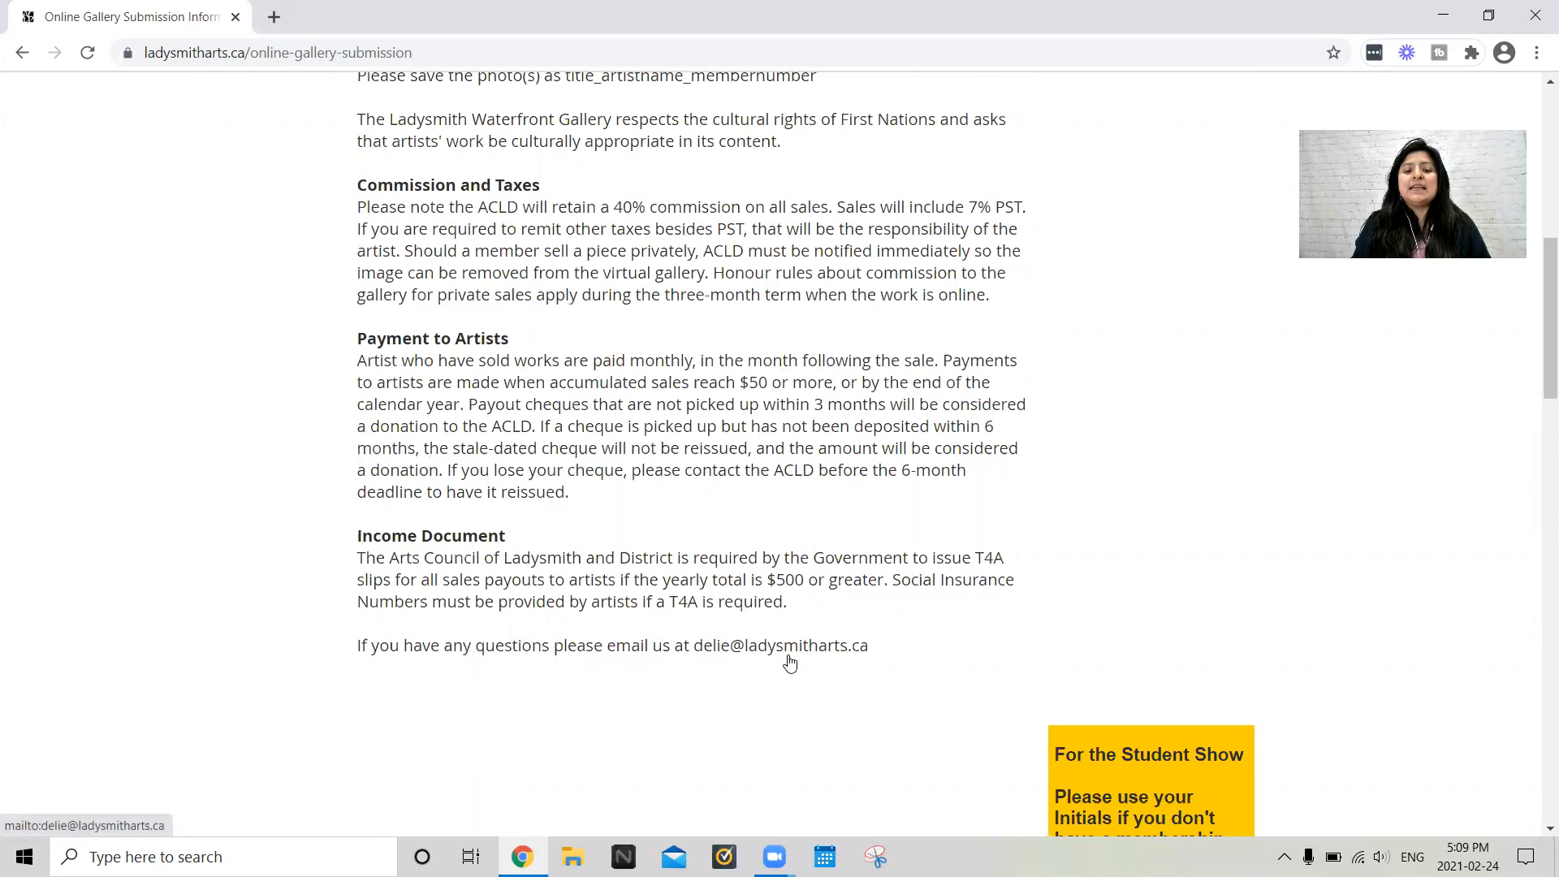
left_click_drag(894, 650, 695, 651)
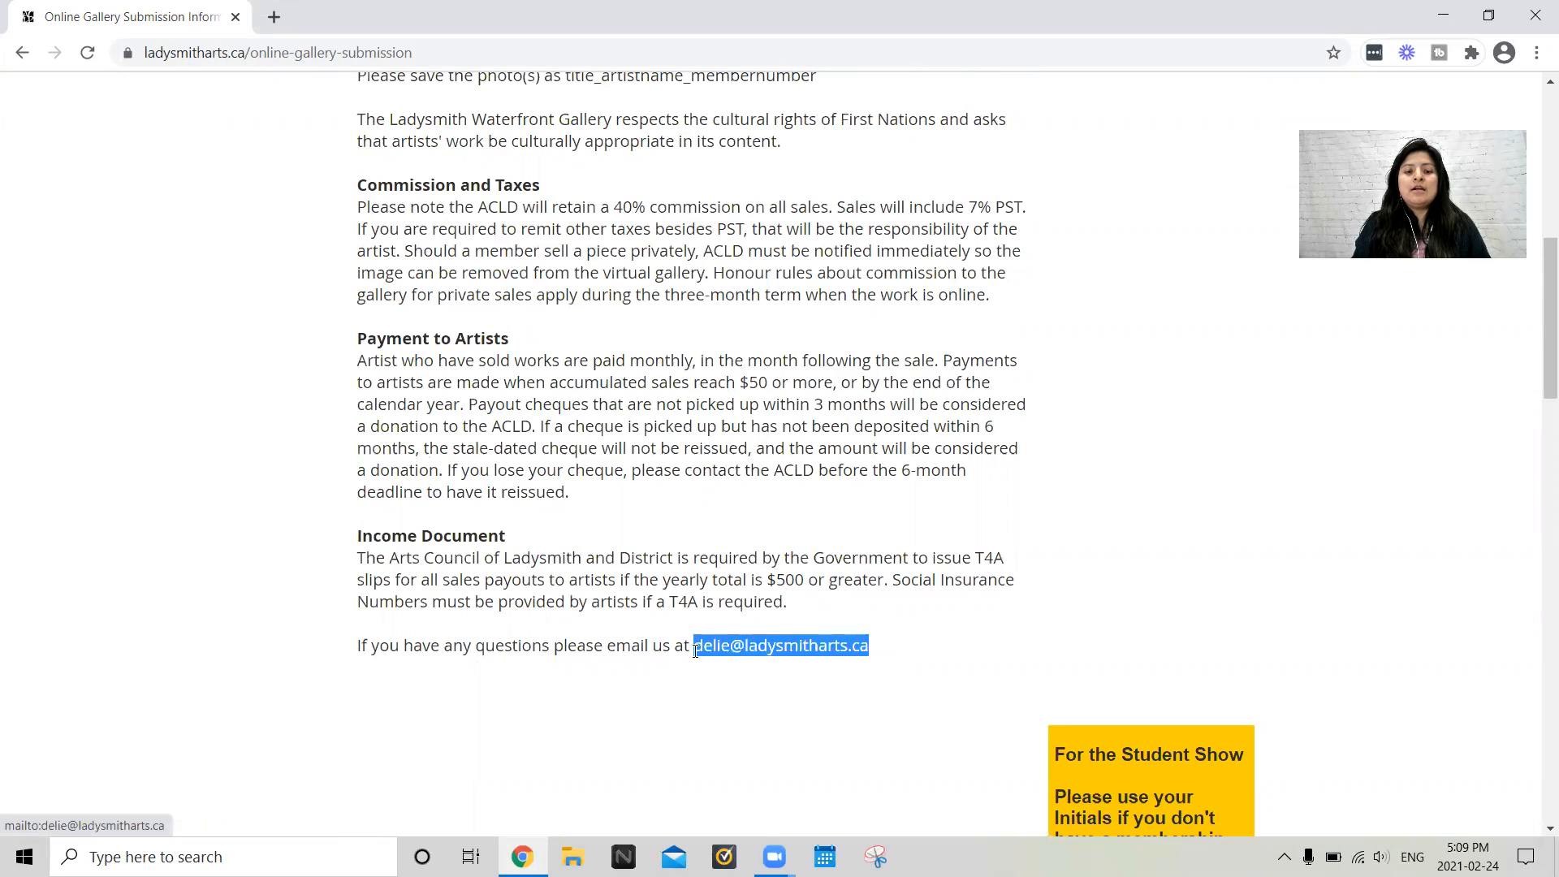
left_click(1089, 588)
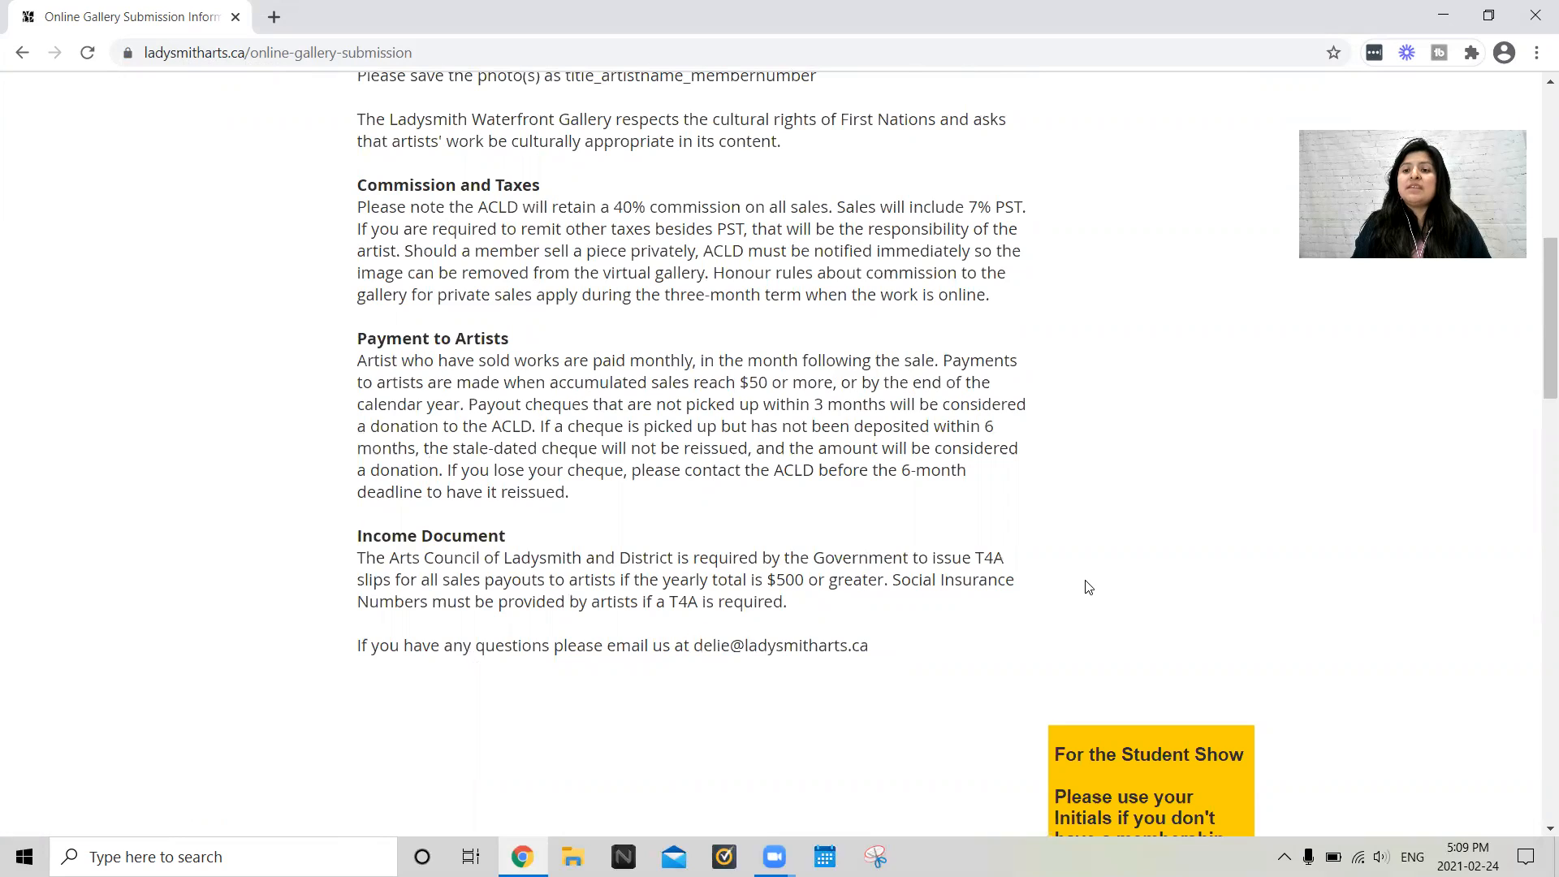